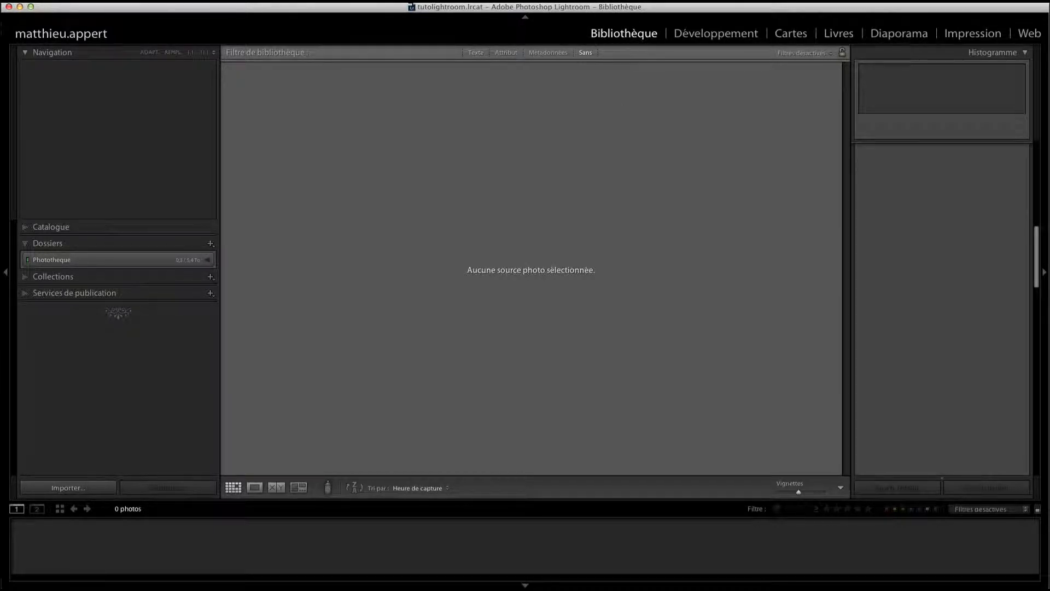
- Start a photo import with the Photos source folder under Tutoriels on Macintosh HD as the source
click(79, 489)
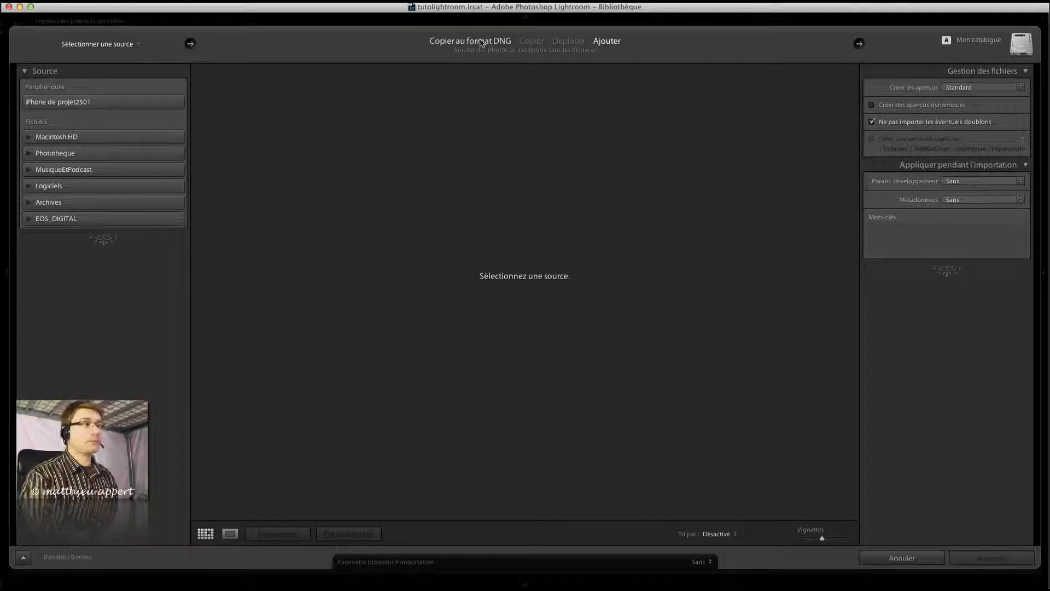
click(29, 137)
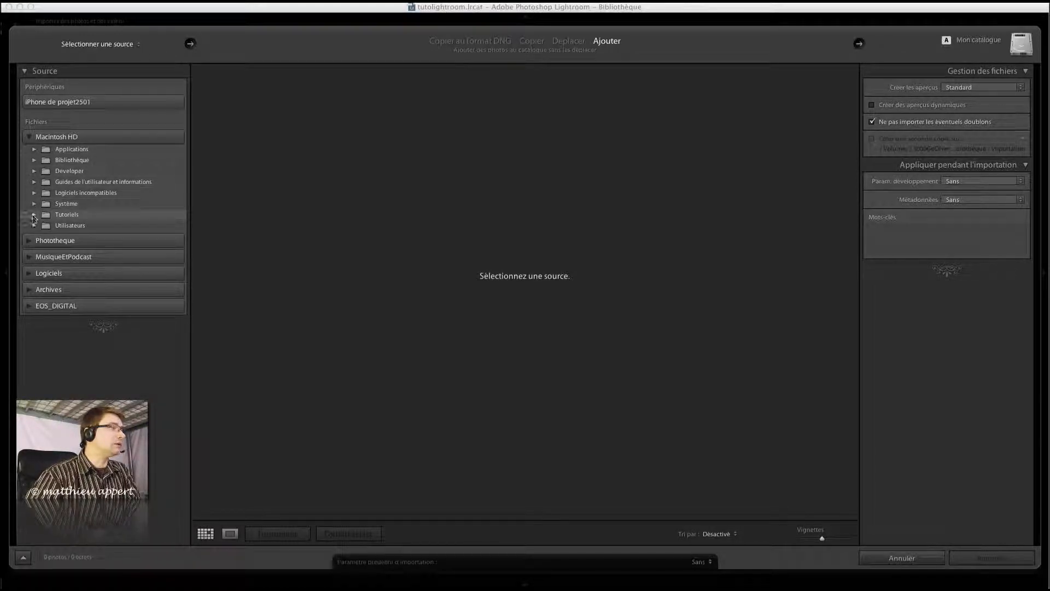
click(34, 215)
click(77, 227)
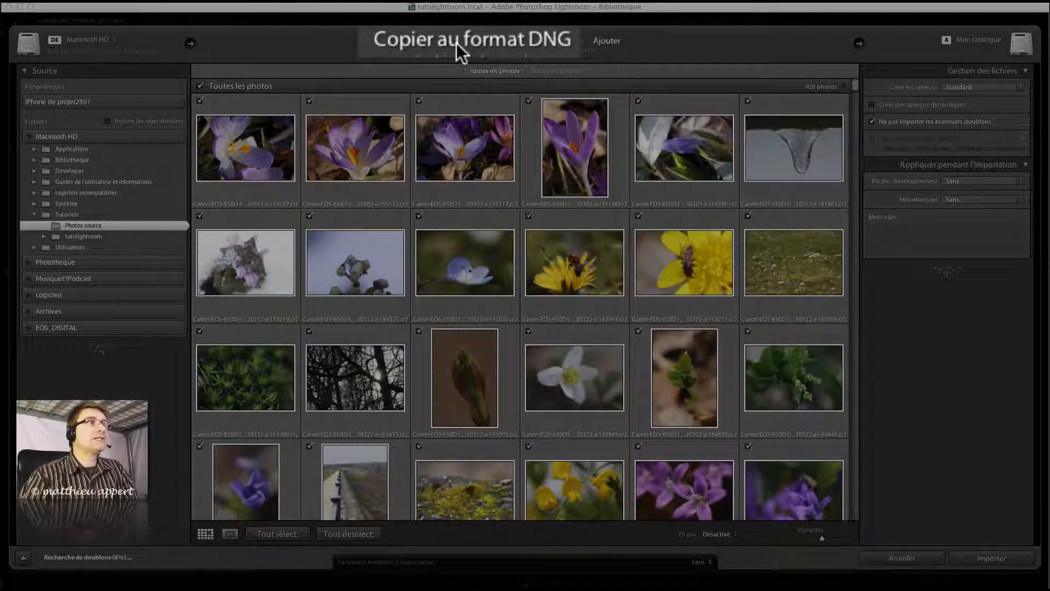
- Set the import method to Copier au format DNG and the destination to the Photos cible folder in Tutoriels/tutolightroom
click(456, 43)
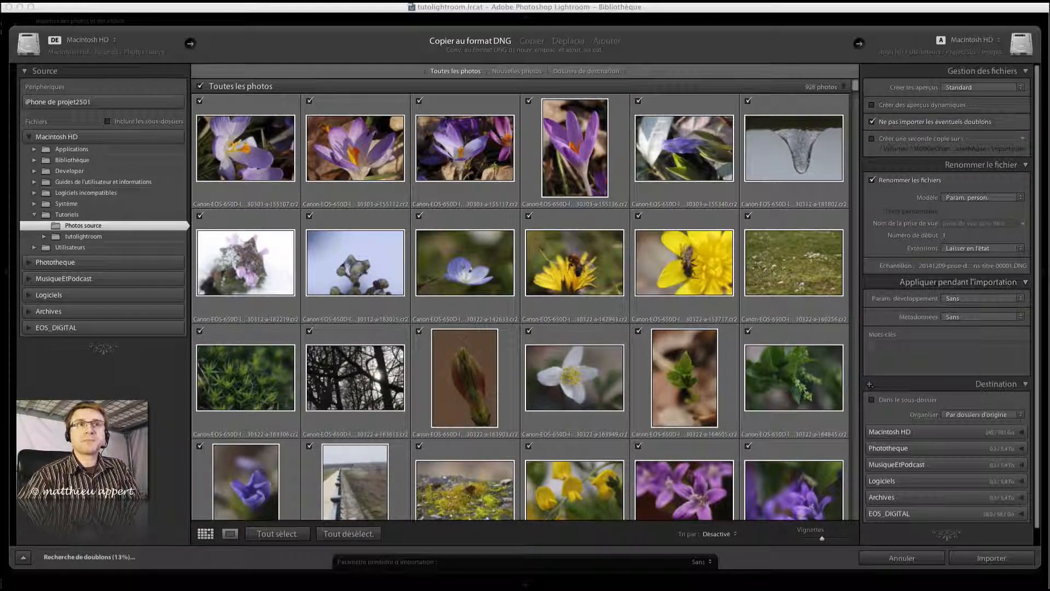
scroll(952, 484, down, 1)
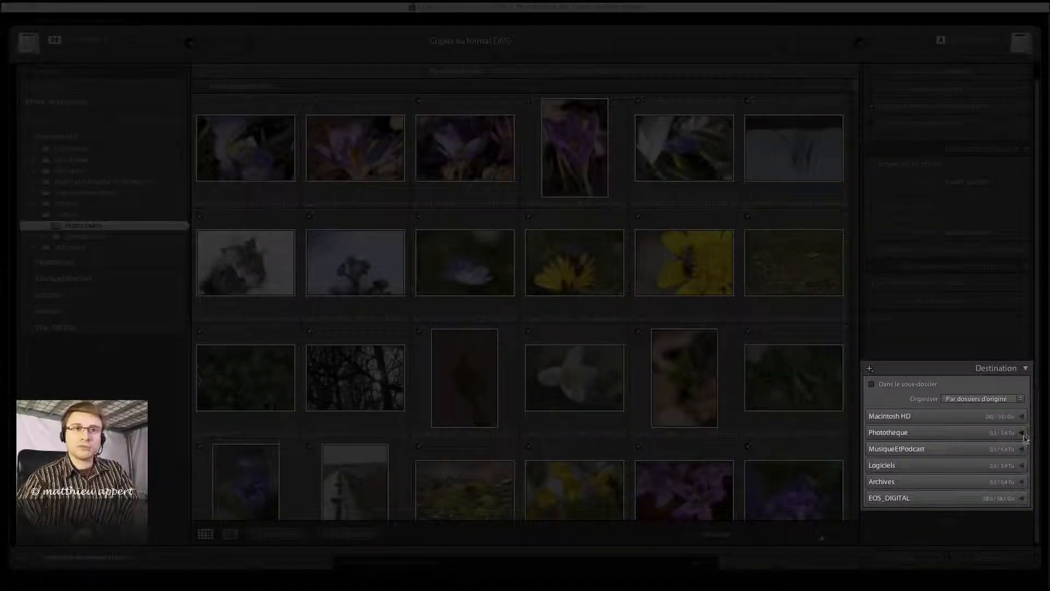
click(1020, 416)
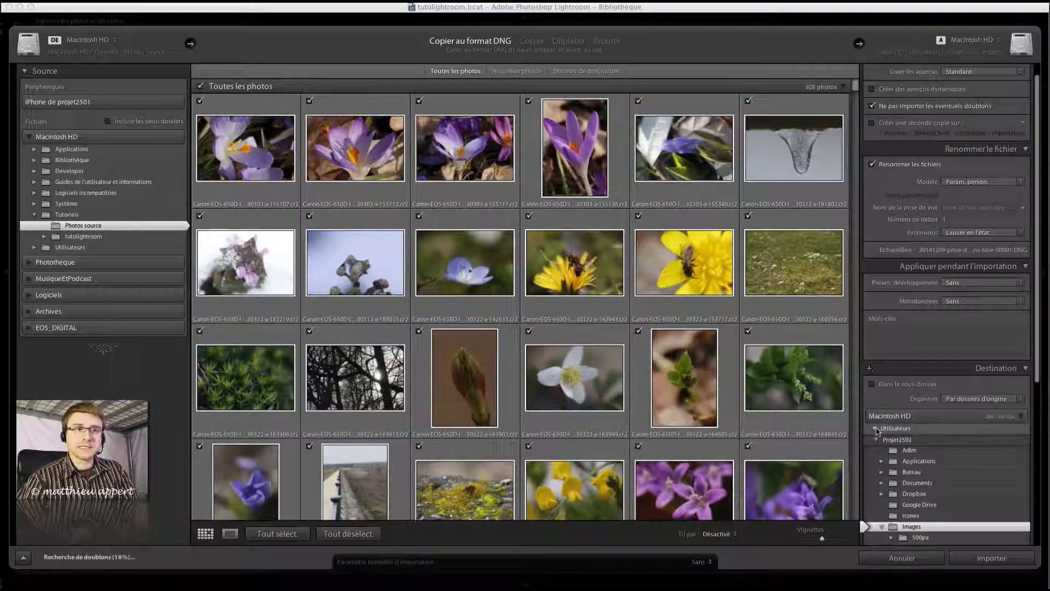
click(875, 430)
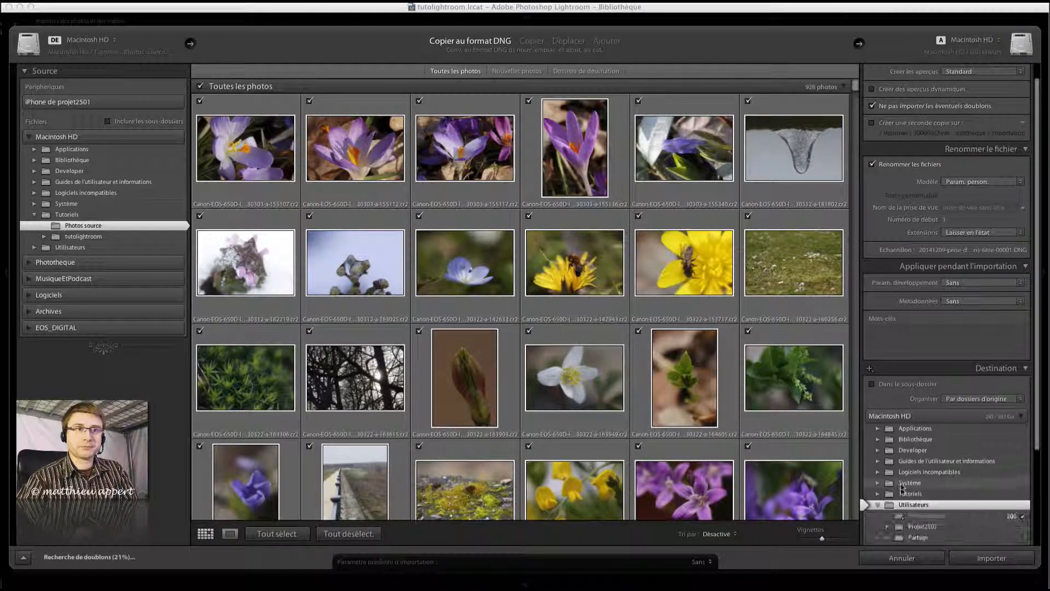
click(878, 493)
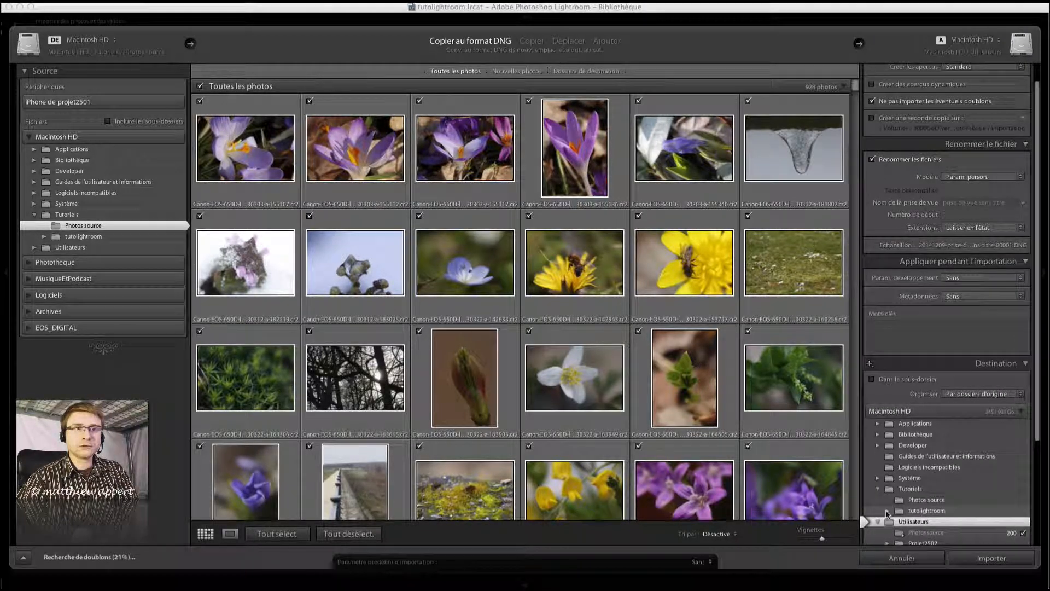
click(886, 512)
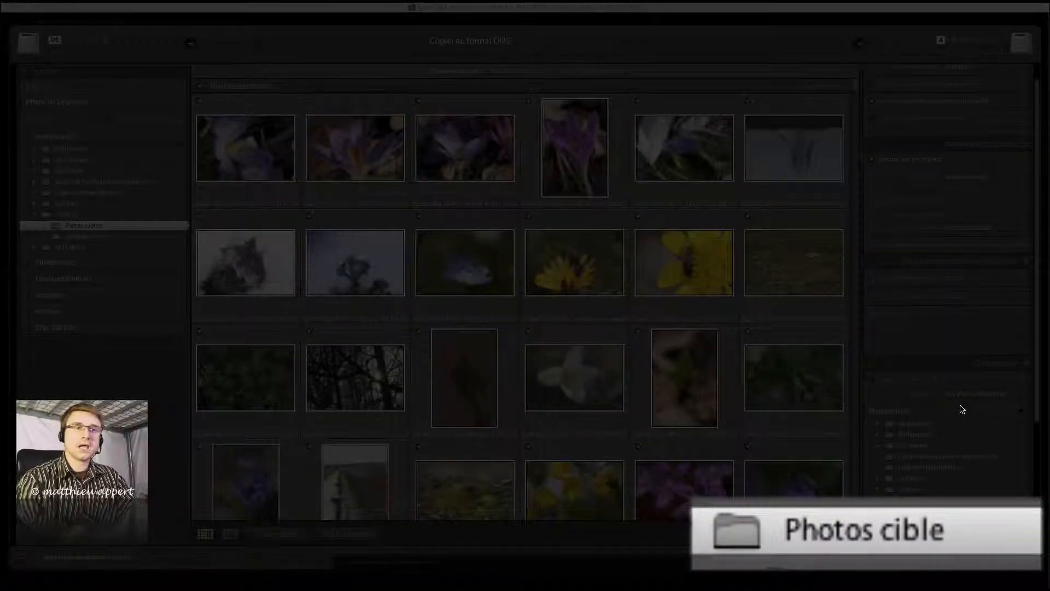
scroll(1002, 496, down, 4)
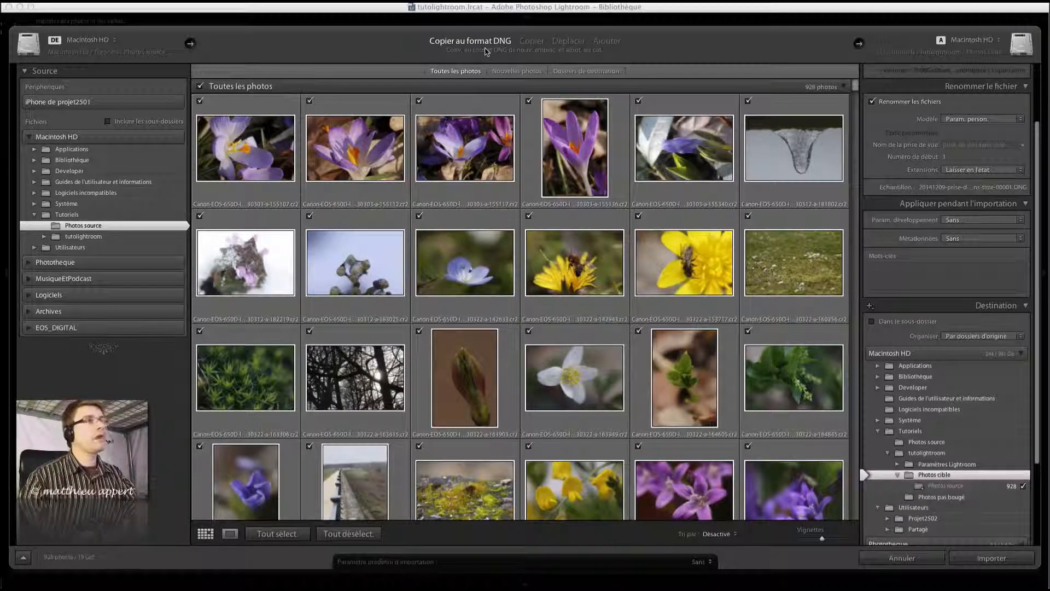
- Try the Copier, Déplacer and Ajouter import methods, and settle on Copier
click(532, 41)
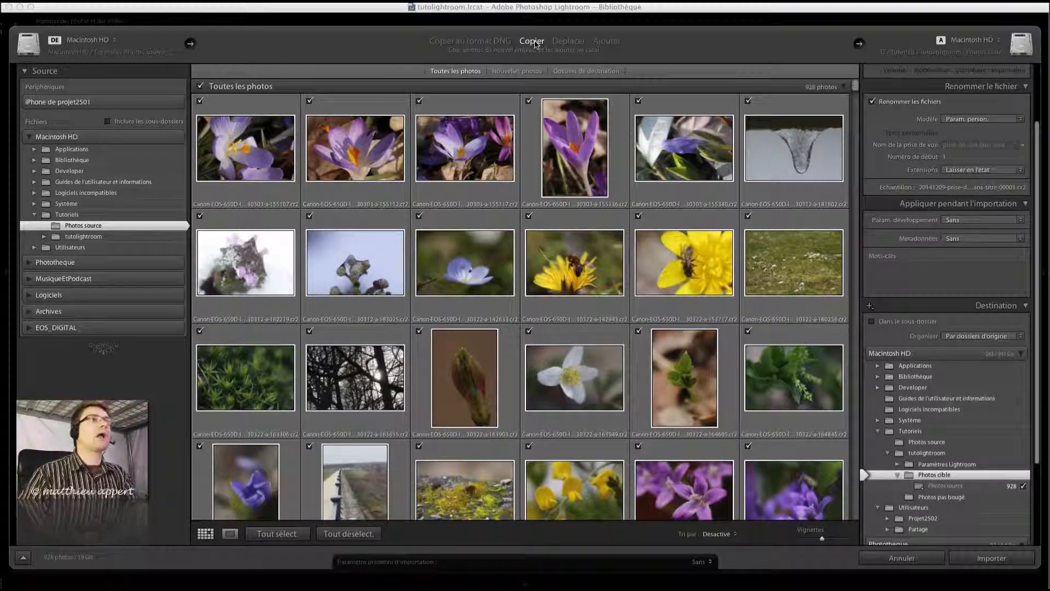
click(560, 42)
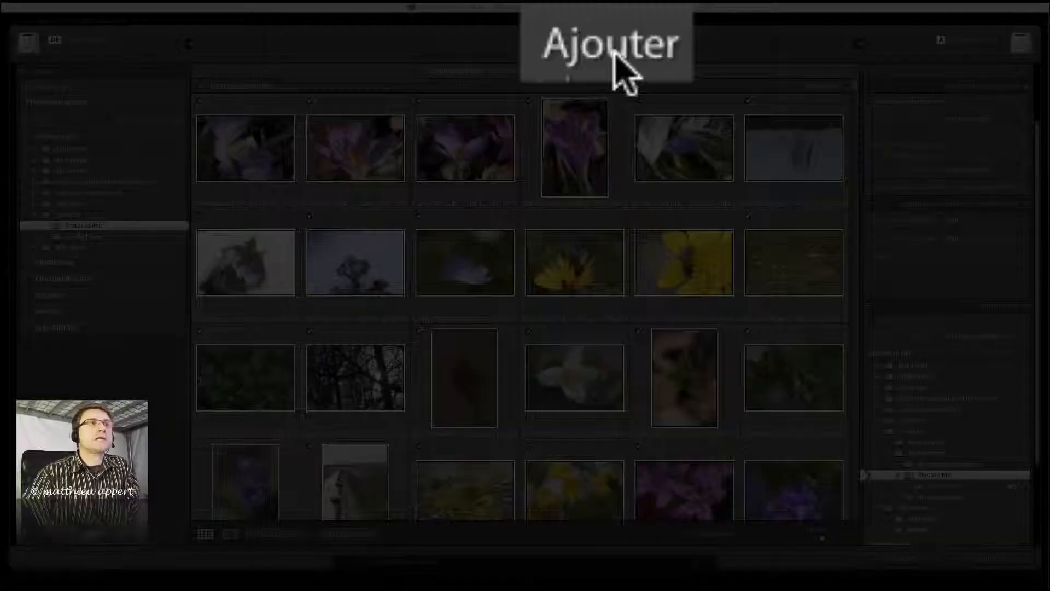
click(607, 42)
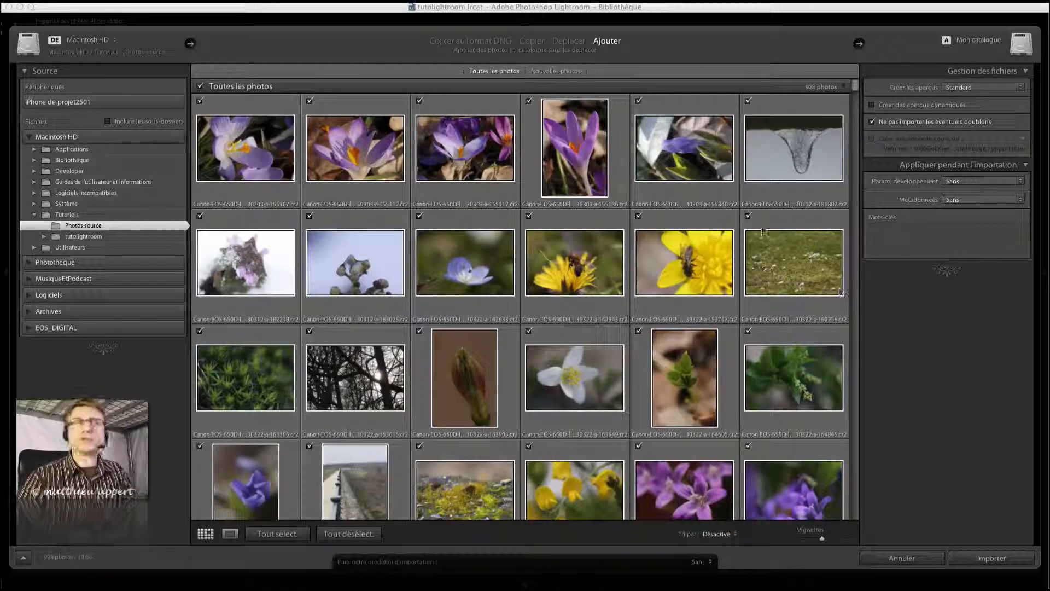
click(528, 41)
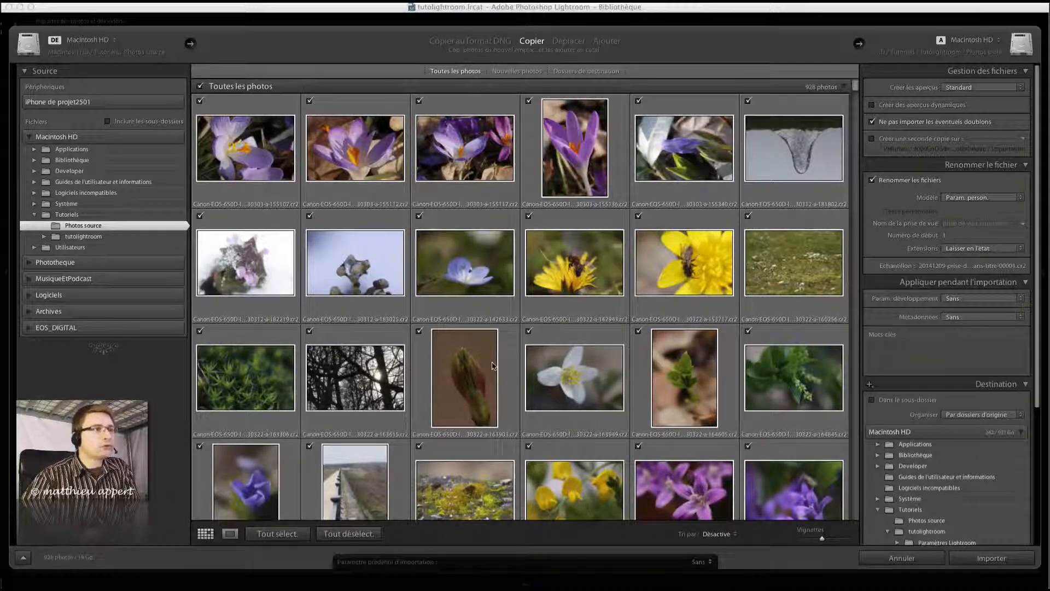
- Look through the source photos and exclude the first crocus, the blue flower, the brown bud and the green sprout from the import
scroll(487, 404, down, 15)
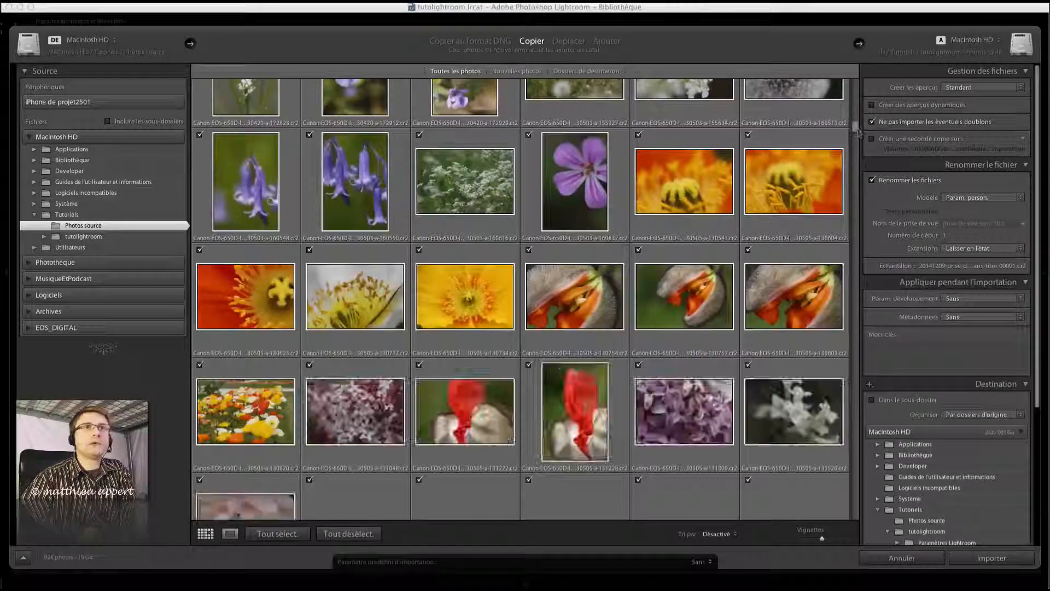
drag(854, 130, 860, 518)
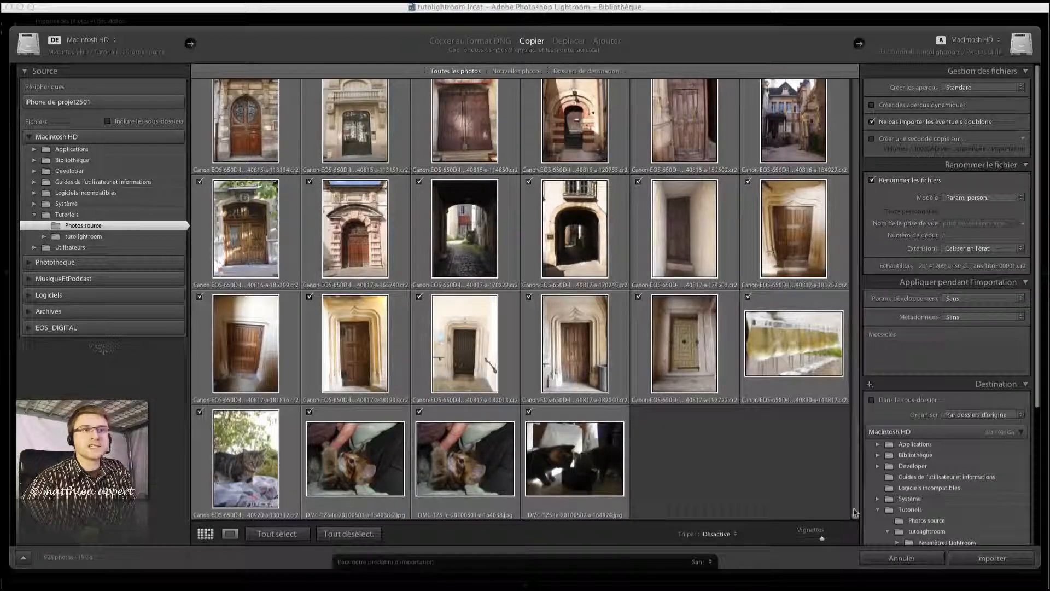
drag(852, 481, 862, 87)
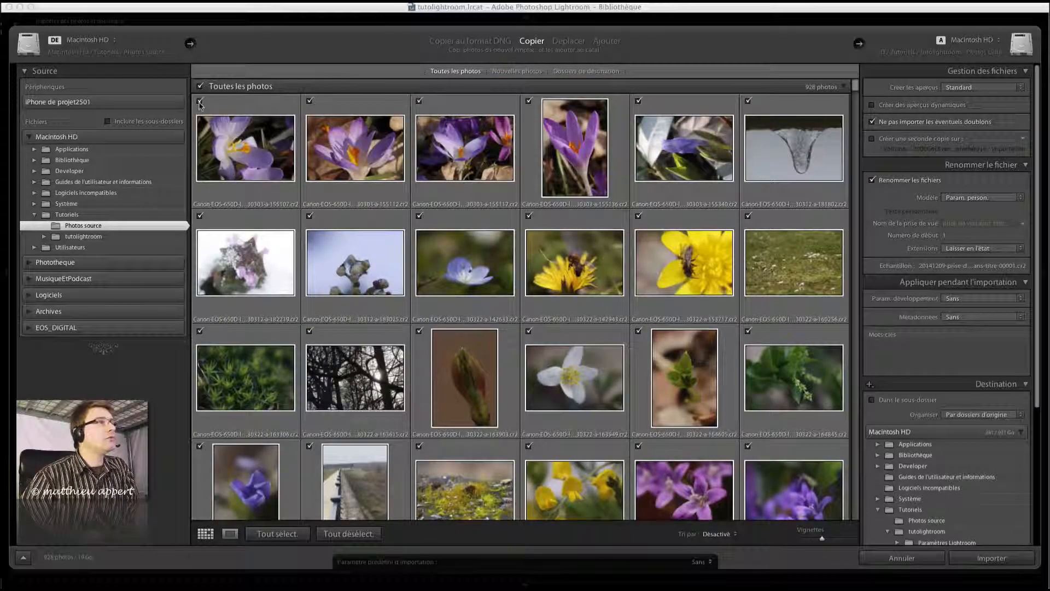
click(200, 101)
click(419, 216)
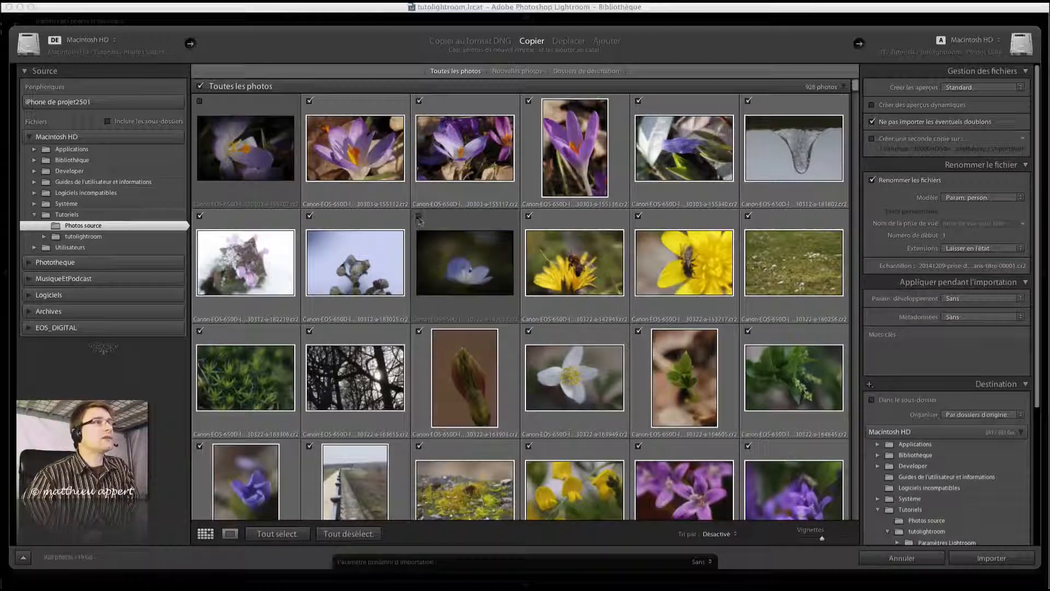
click(419, 331)
click(639, 331)
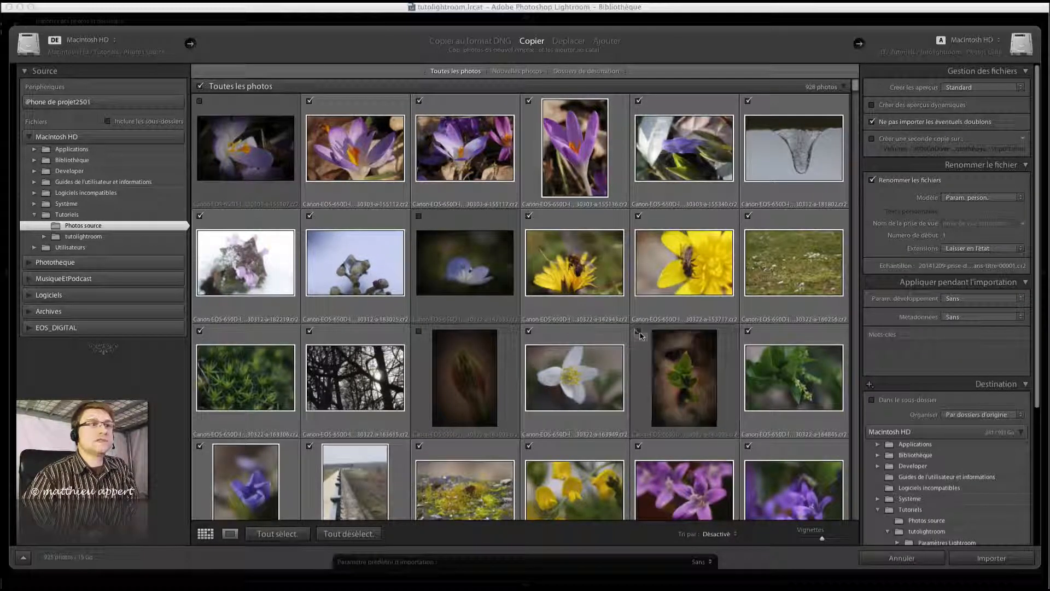
- Exclude all photos from the import, and include only the blue flower, the two yellow flowers with insects, the white flower and the green sprout
click(200, 87)
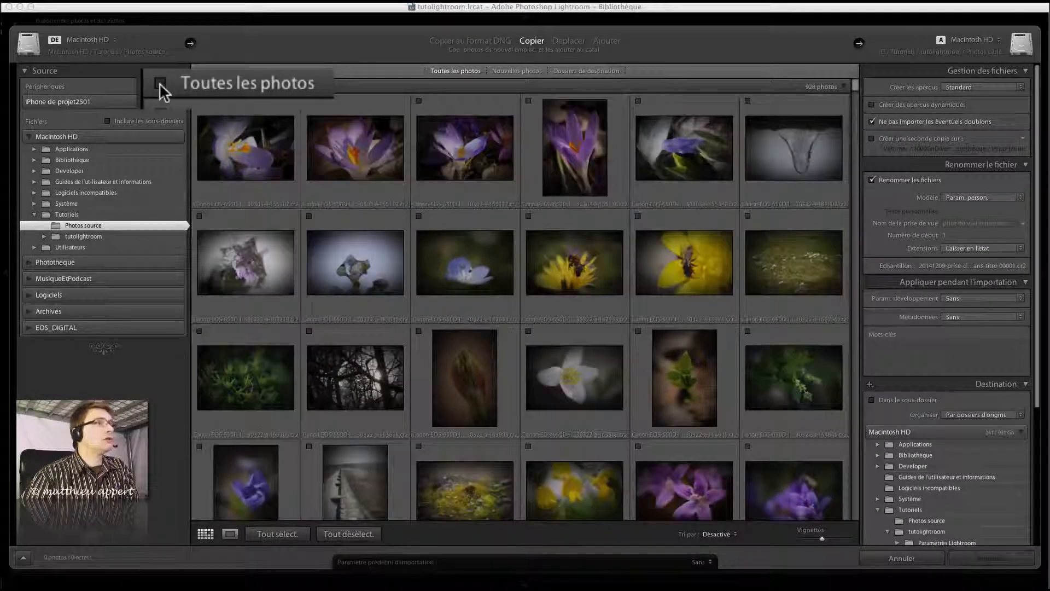
click(419, 215)
click(528, 216)
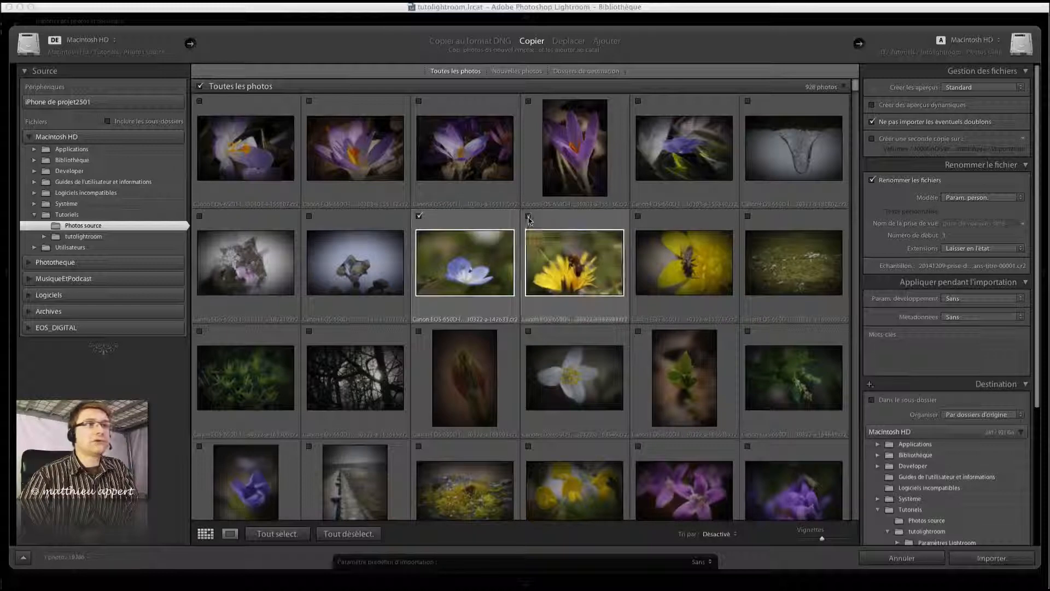
click(639, 215)
click(528, 330)
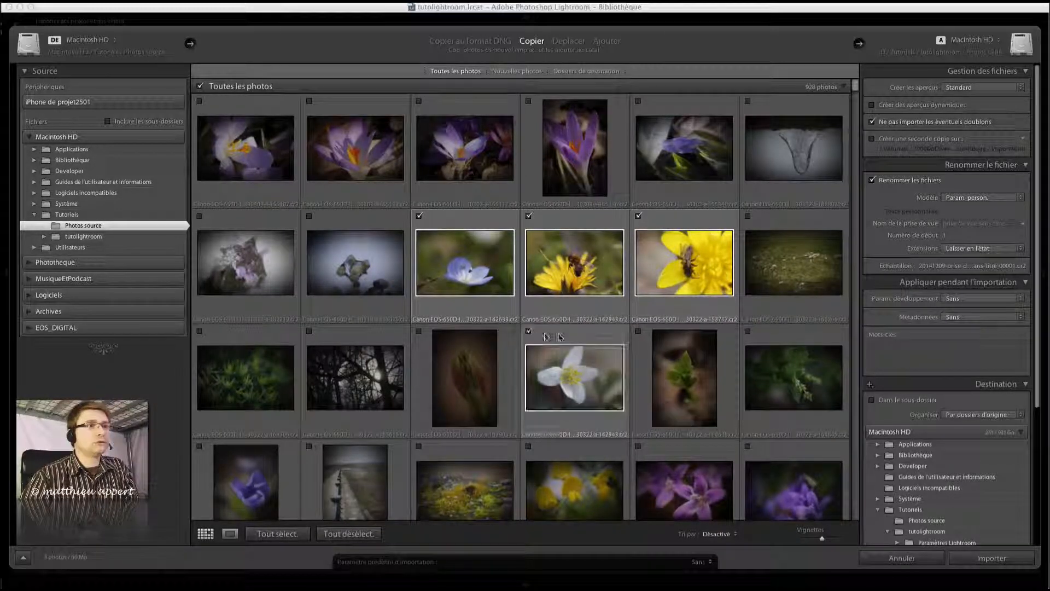
click(637, 332)
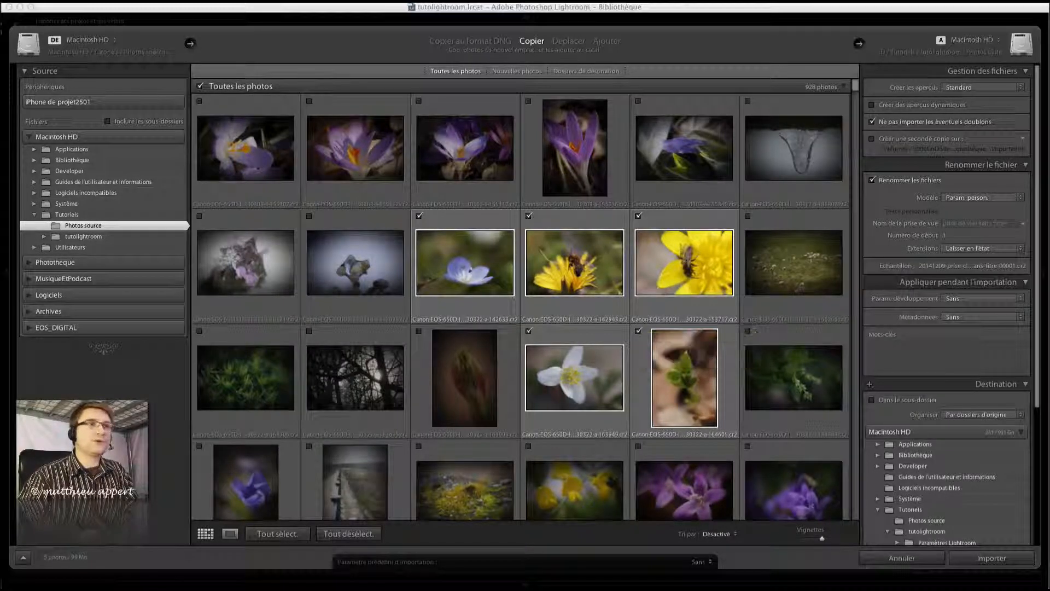
- Shrink the thumbnails and select seven separate flower photos in the fifth and sixth rows together
click(264, 153)
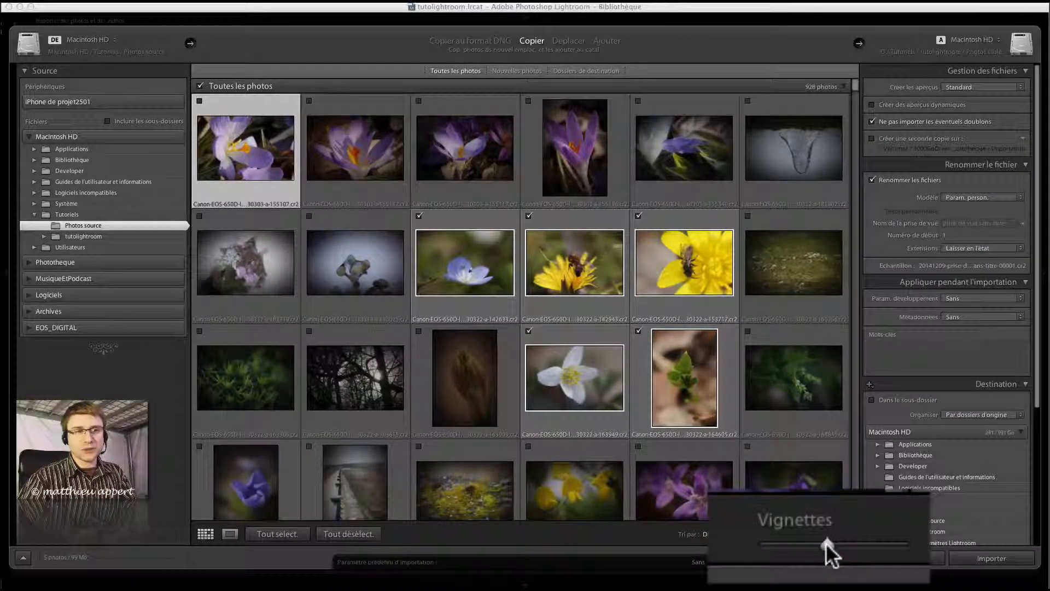
drag(827, 543, 746, 550)
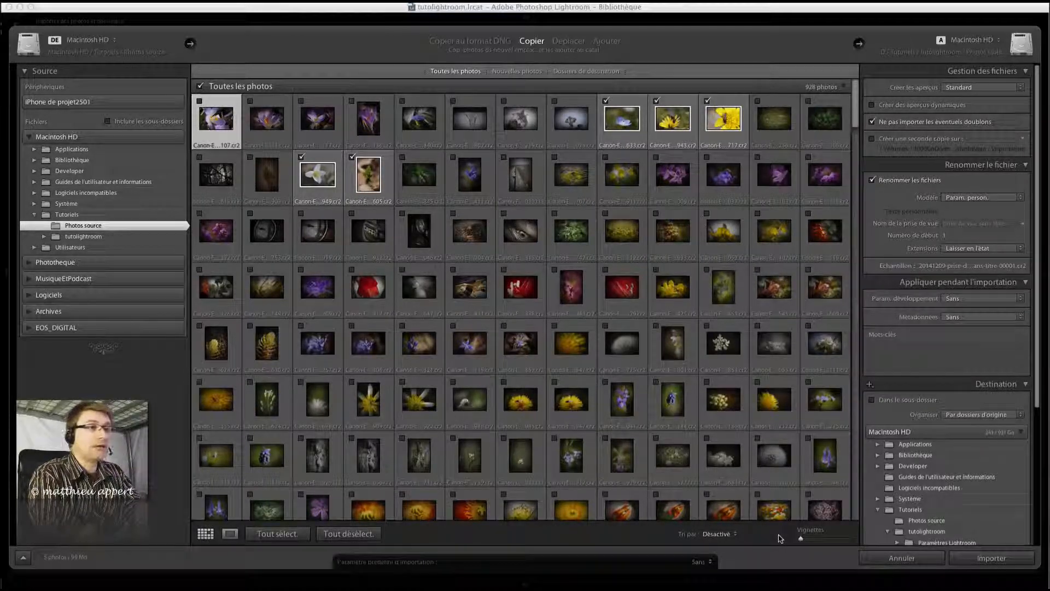
click(511, 345)
super+click(563, 352)
super+click(571, 399)
super+click(622, 399)
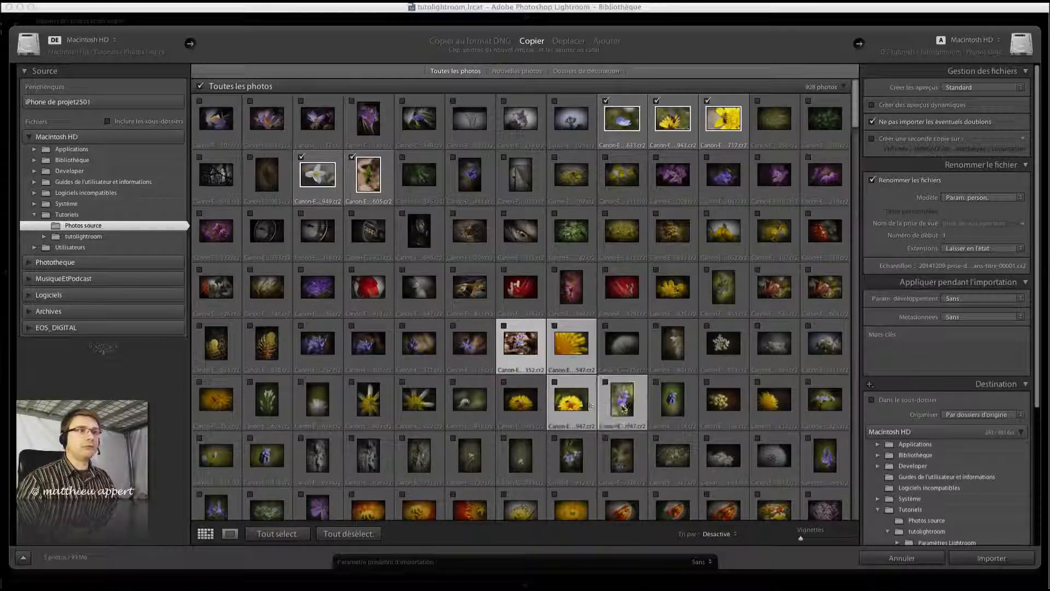
super+click(673, 399)
super+click(738, 405)
super+click(773, 401)
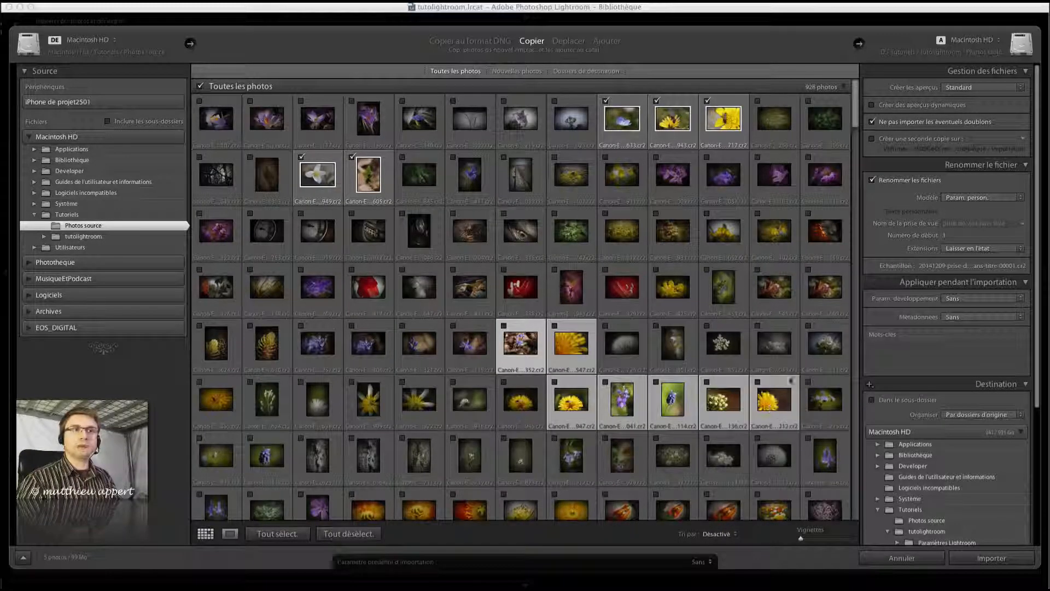
click(782, 348)
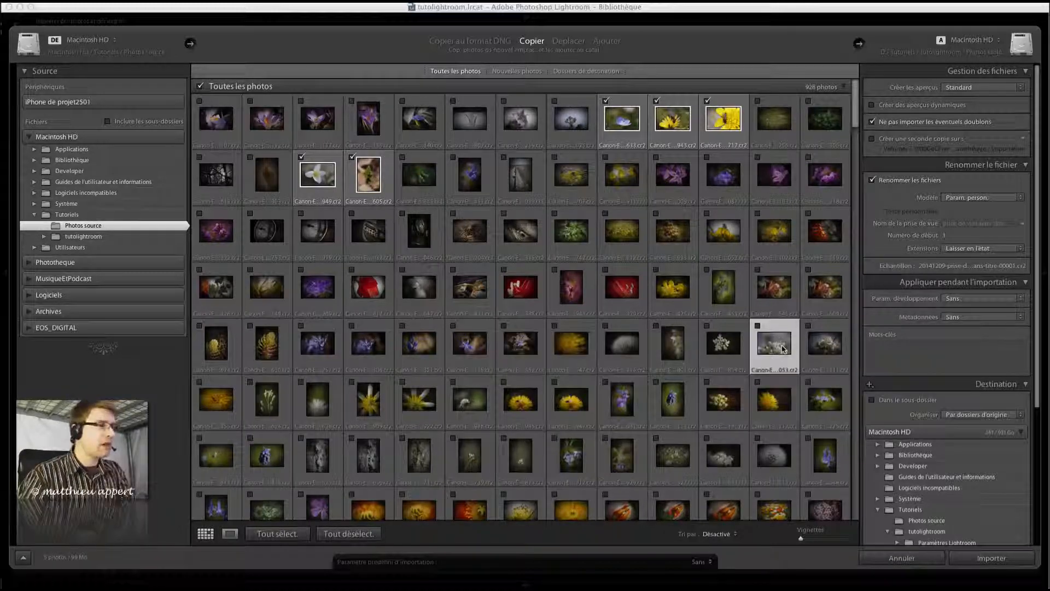
- Select the photo range from the yellow flower in the fourth row to the white cluster in the sixth, and toggle its import marks on and off
click(724, 404)
super+click(653, 413)
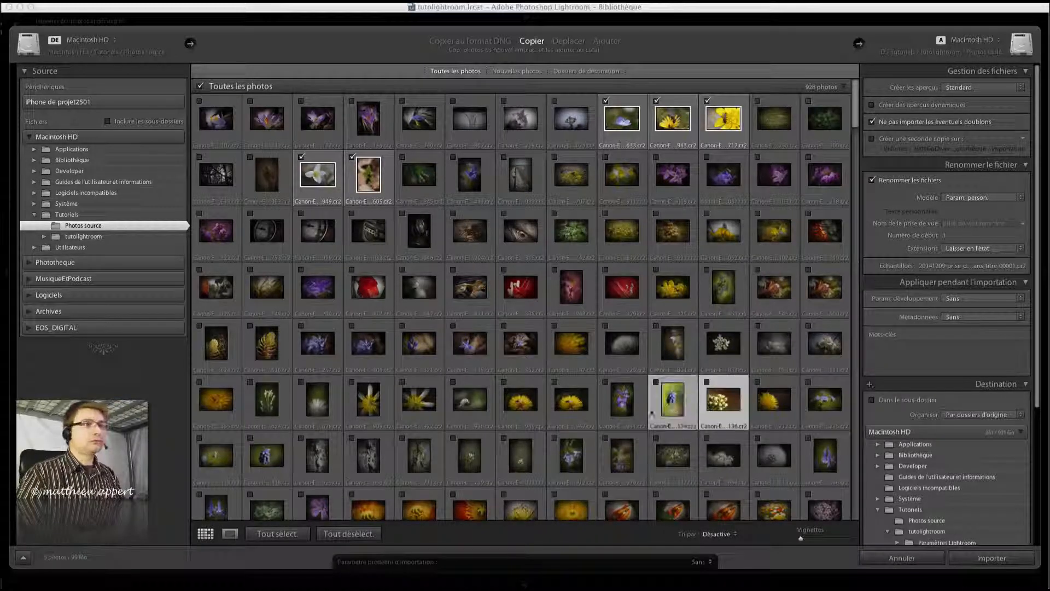
super+click(607, 410)
super+click(555, 409)
super+click(502, 410)
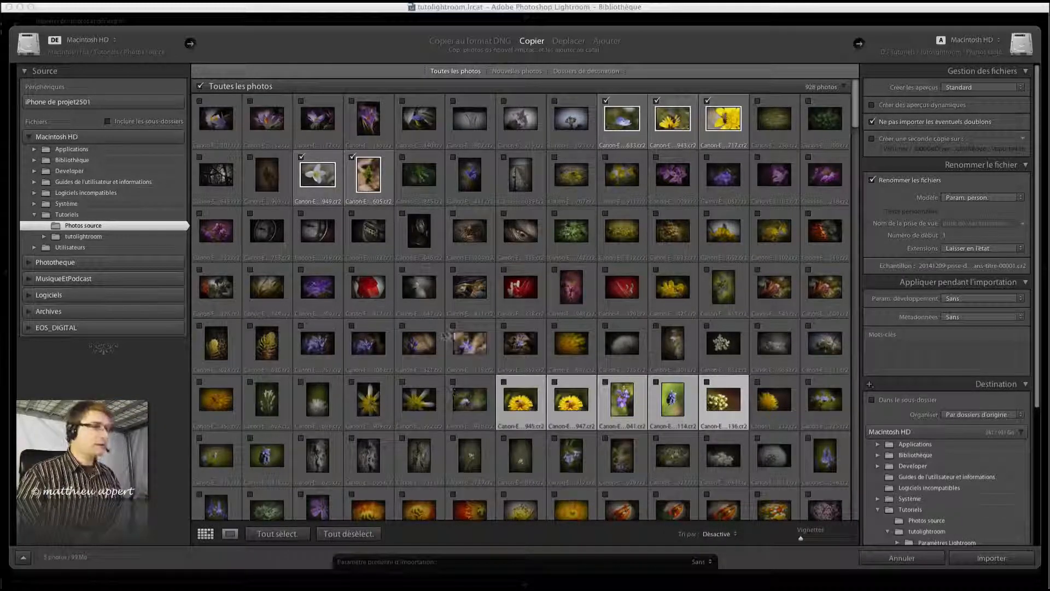
shift+click(675, 291)
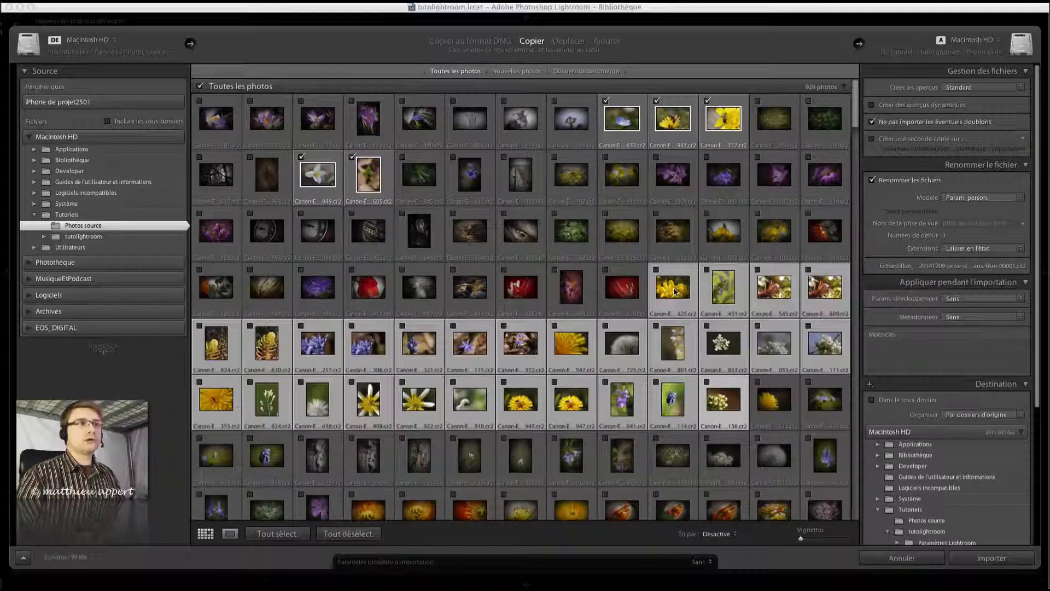
click(707, 383)
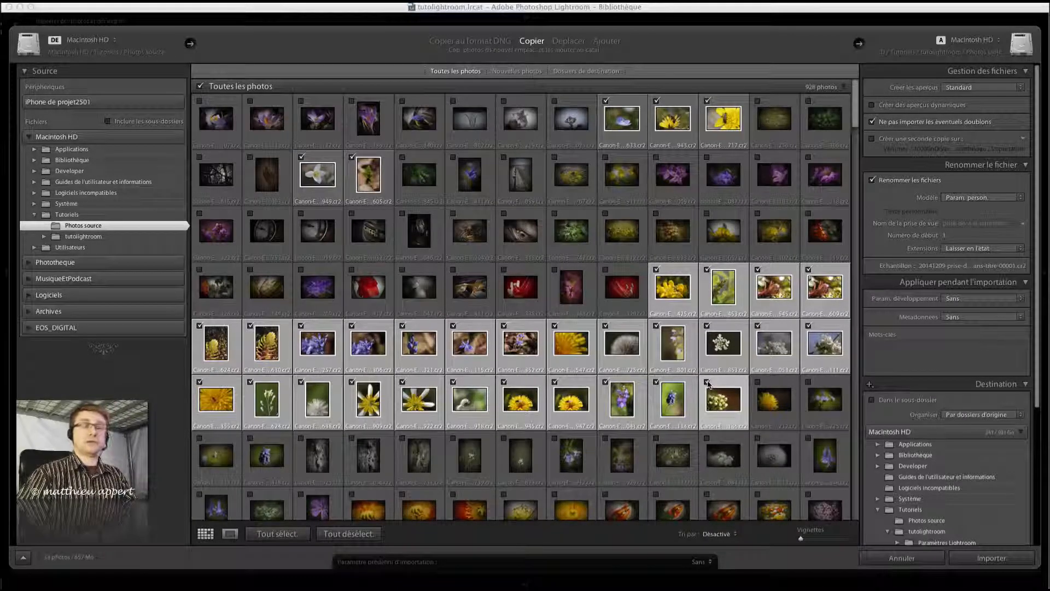
click(707, 383)
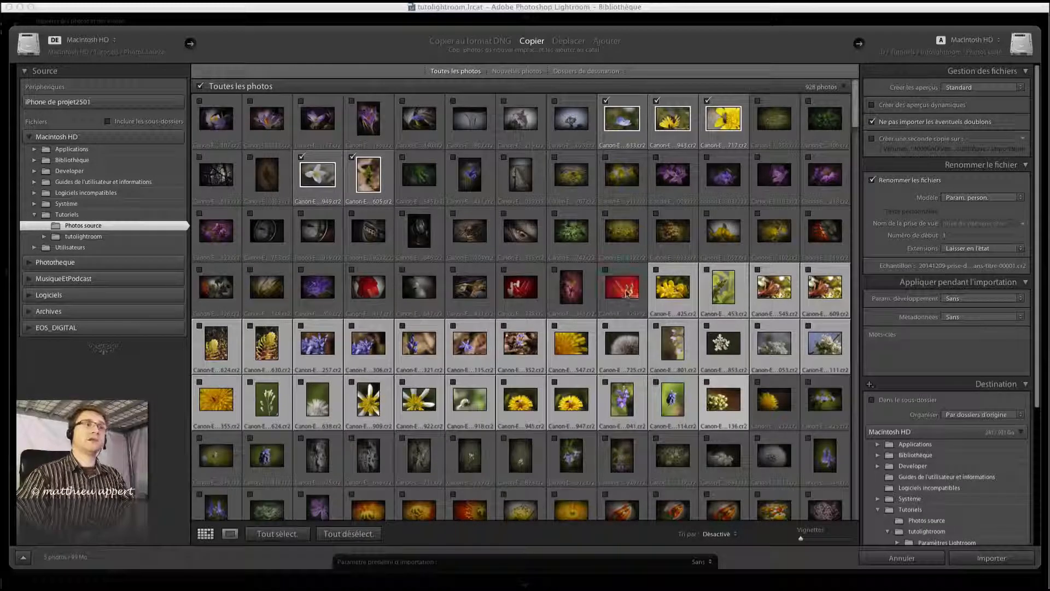
- Select only the close-up of the red flower in the fourth row, and enlarge the thumbnails to five per row
click(622, 287)
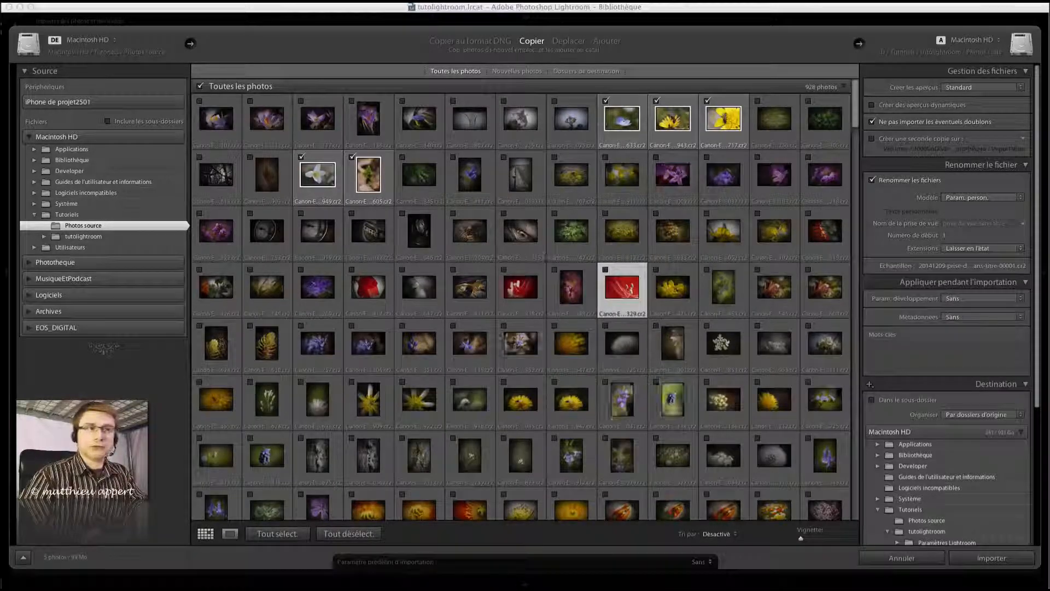
click(829, 539)
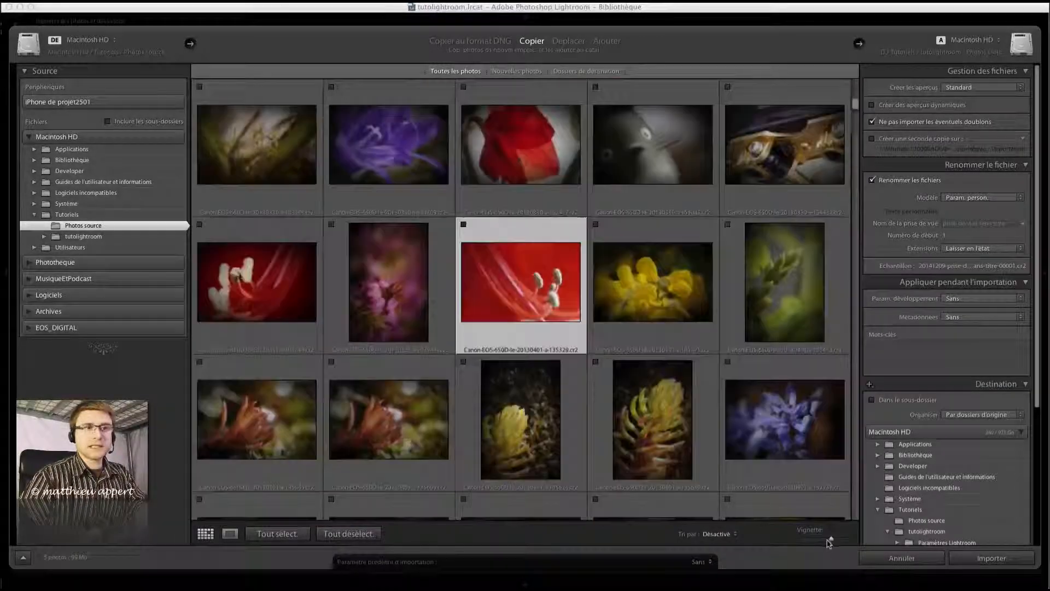
- Shrink the thumbnails to the smallest size and sort the photos by Heure capture
drag(828, 541, 787, 544)
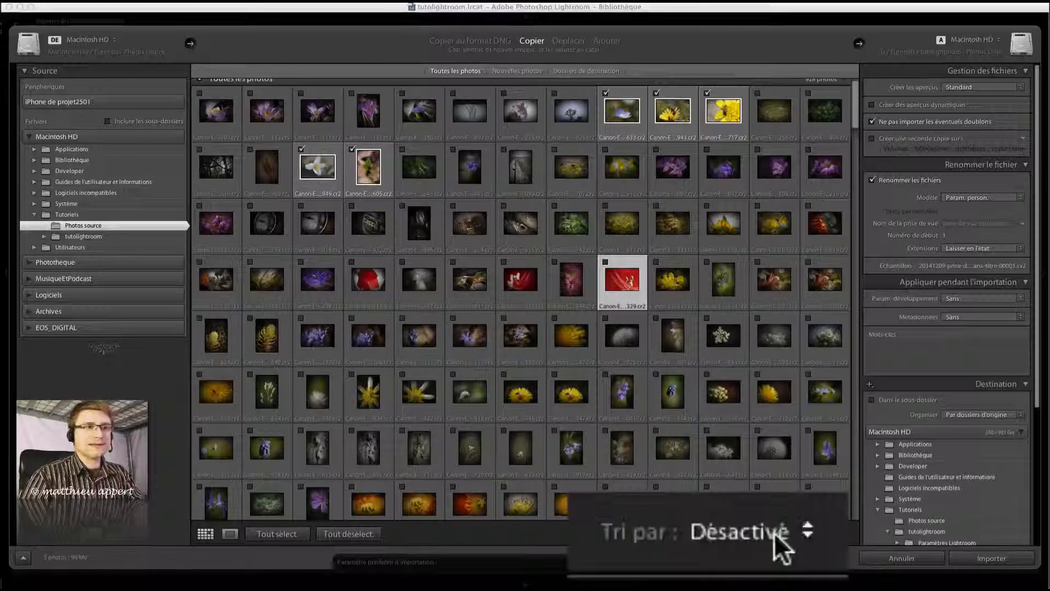
click(774, 533)
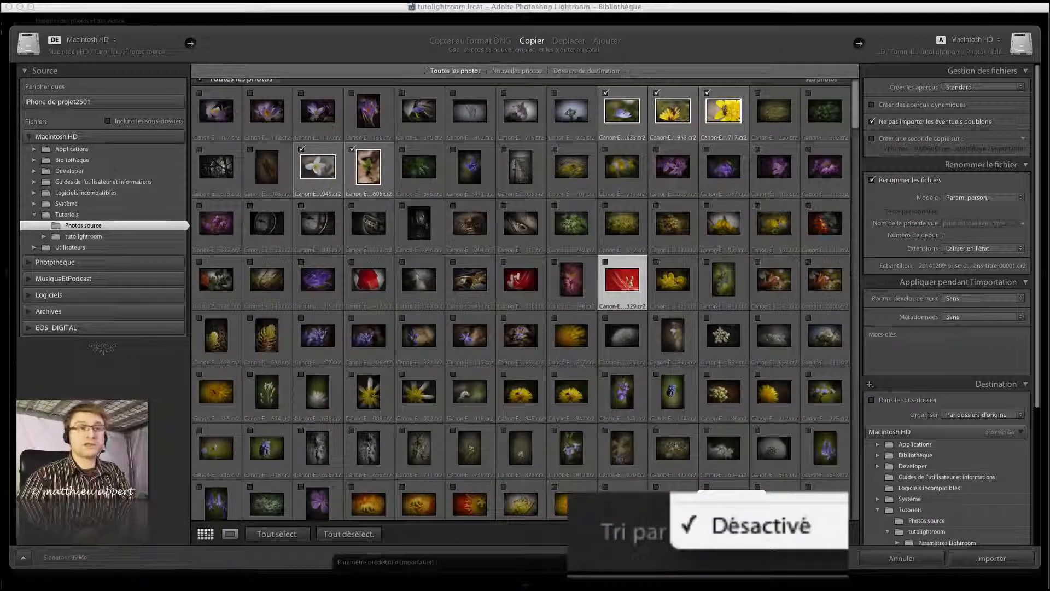
click(784, 491)
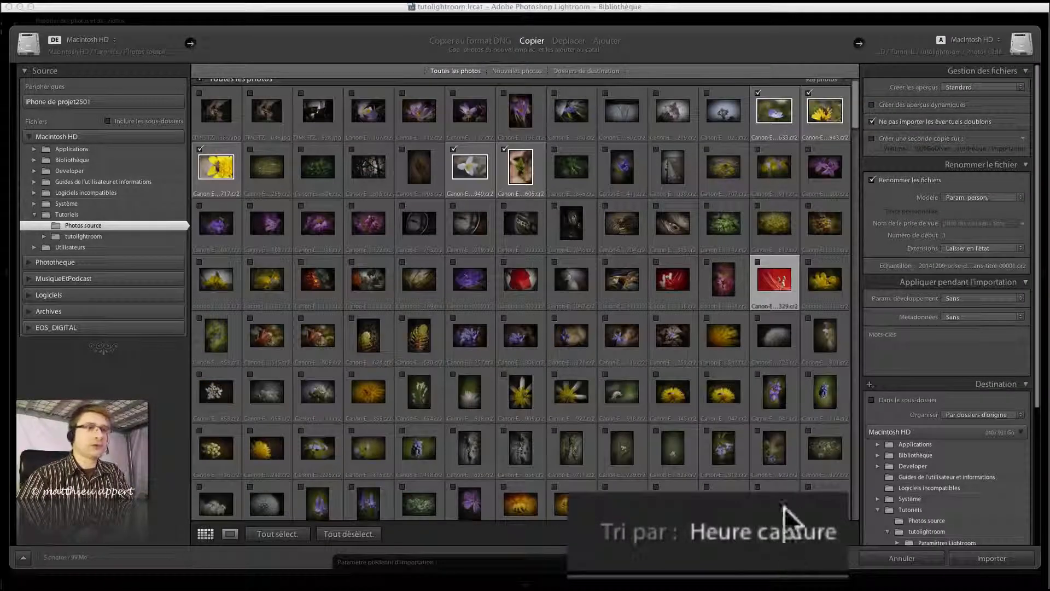
- Sort the photos by Etat vérifié, and return the sort order to Heure capture
click(769, 514)
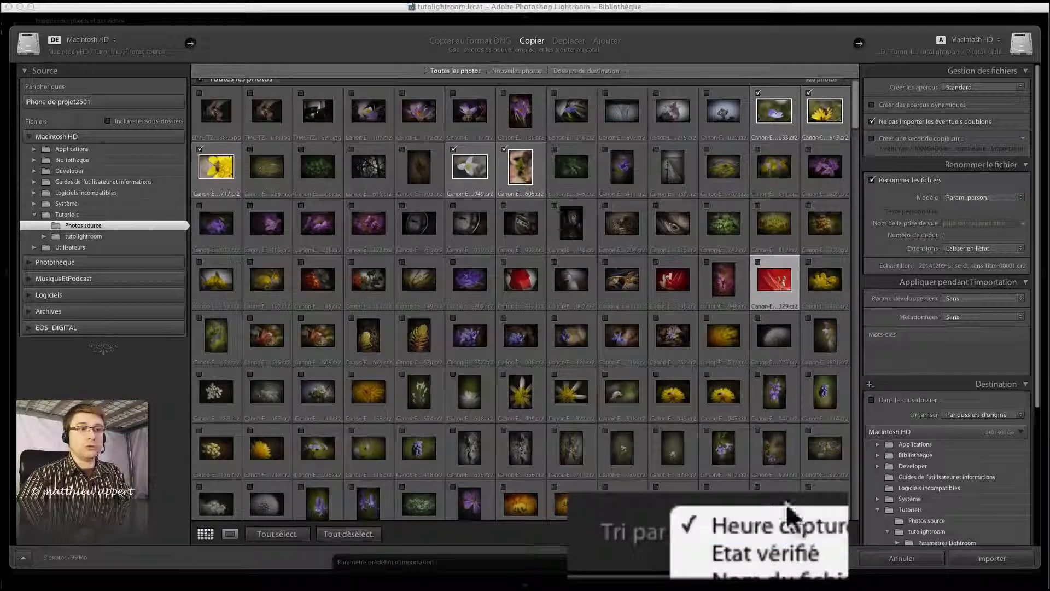
click(791, 550)
click(776, 533)
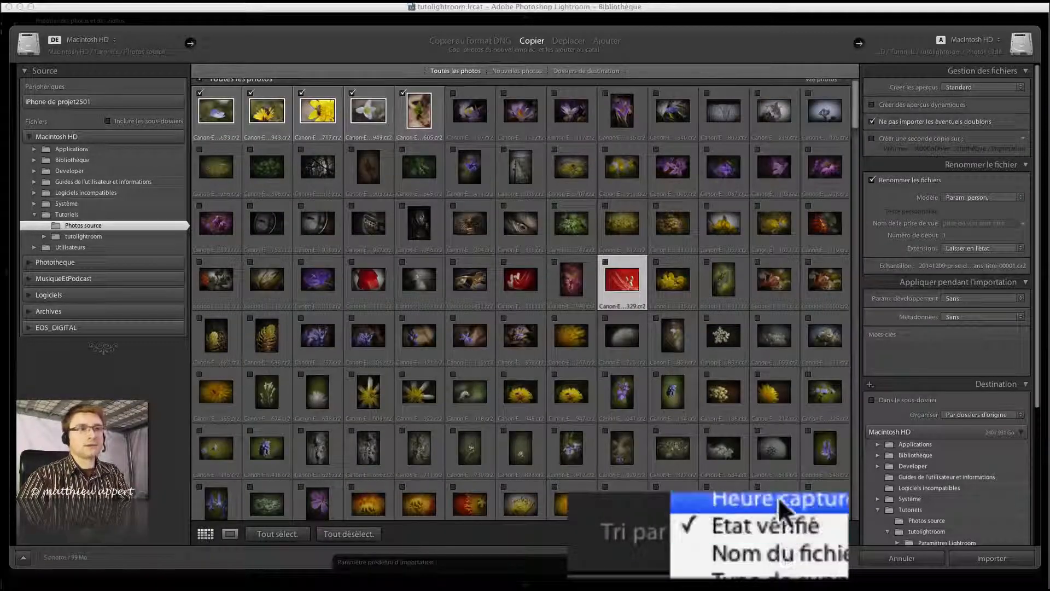
click(789, 501)
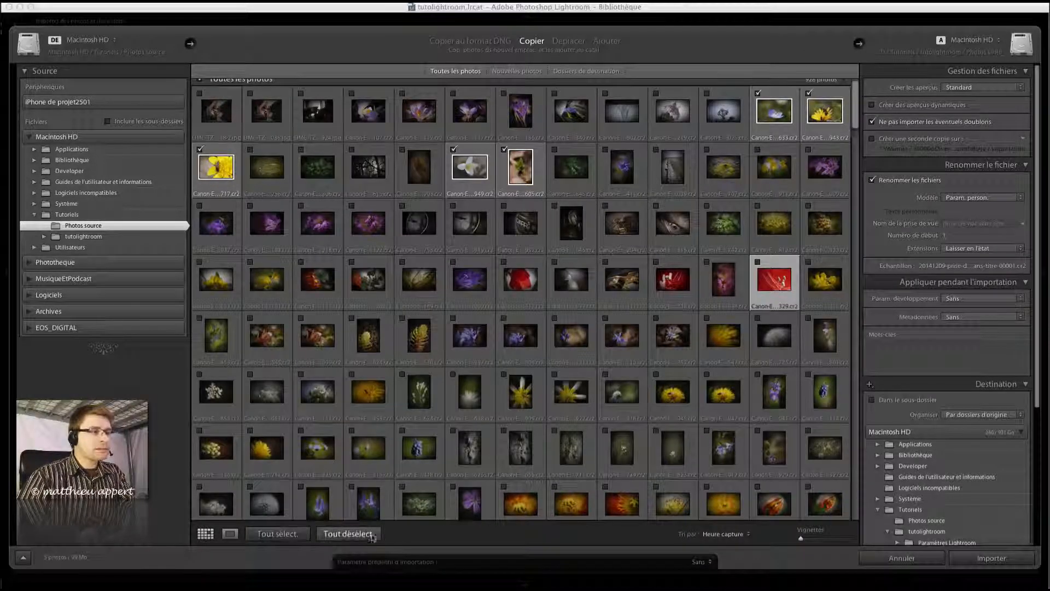
- Exclude all photos from the import
click(238, 534)
click(363, 532)
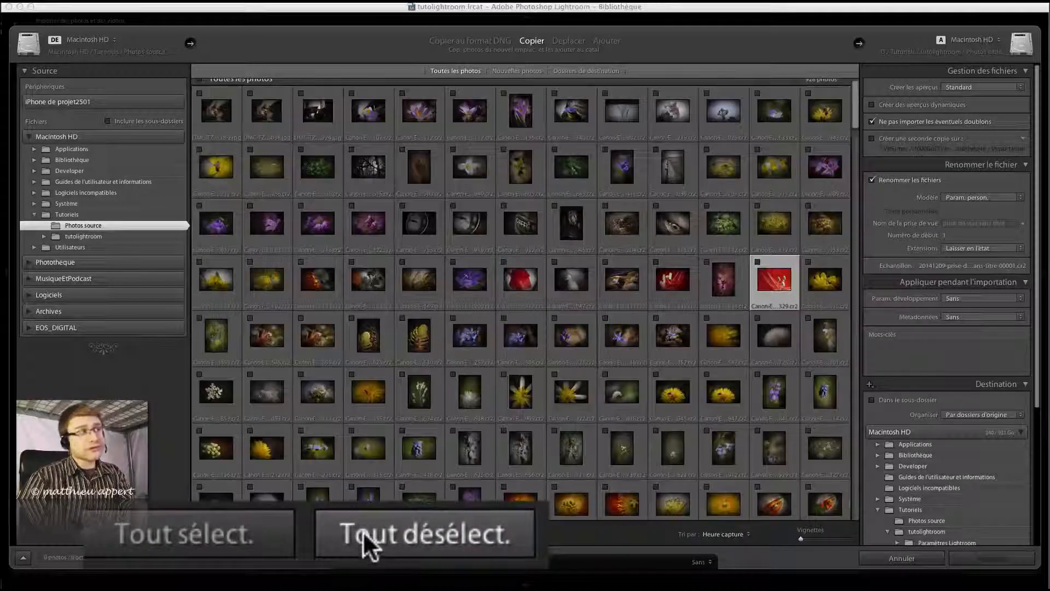
scroll(219, 93, up, 2)
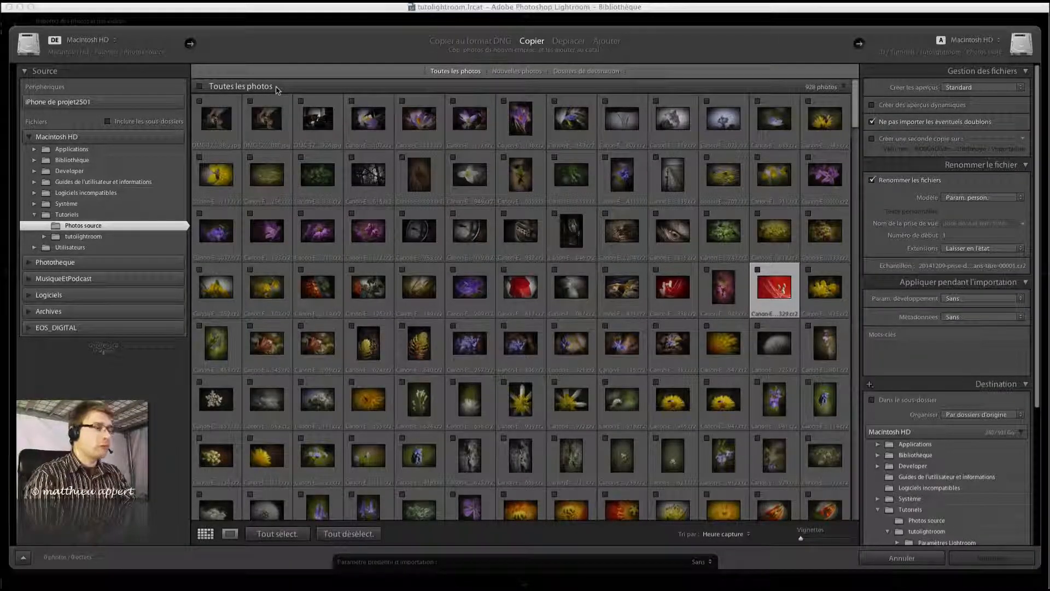
- Open the first yellow flower of the fourth row in Loupe view and browse forward through the photos up to the yellow-green succulent
click(216, 290)
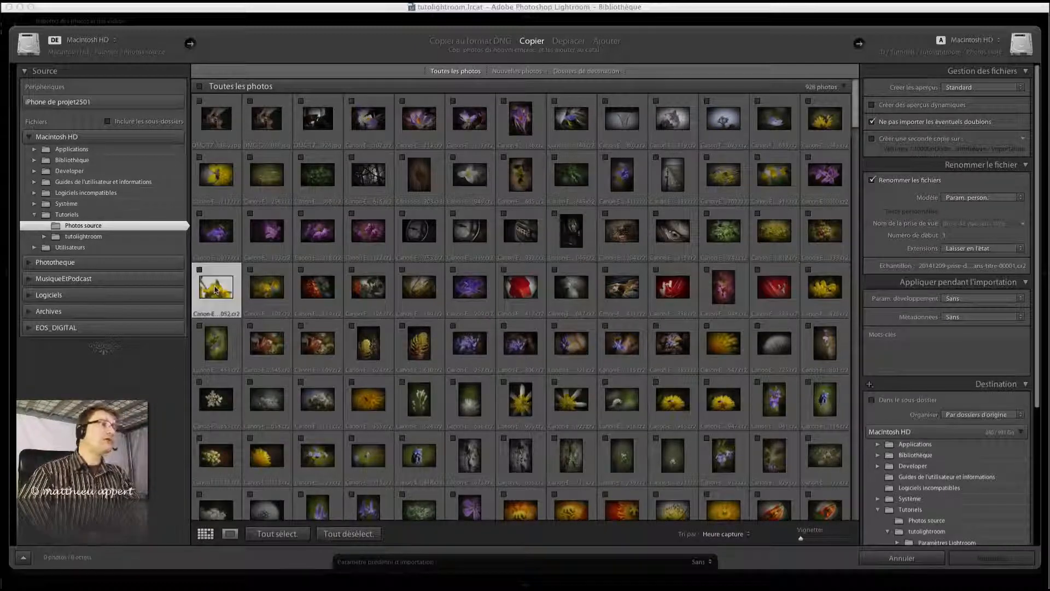
click(230, 532)
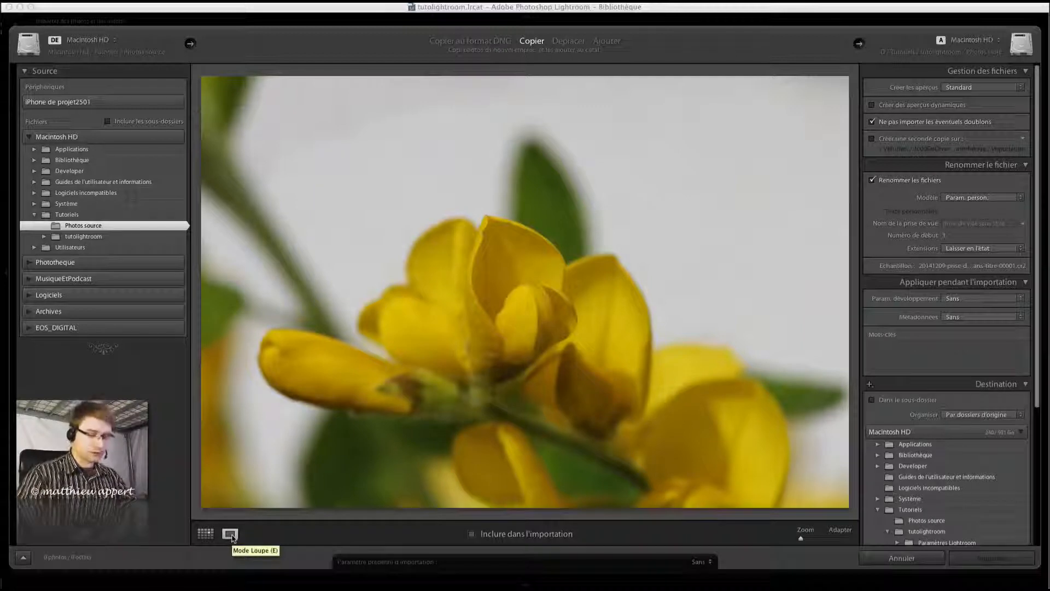
key(Right)
key(Right)
key(Right)
key(Right)
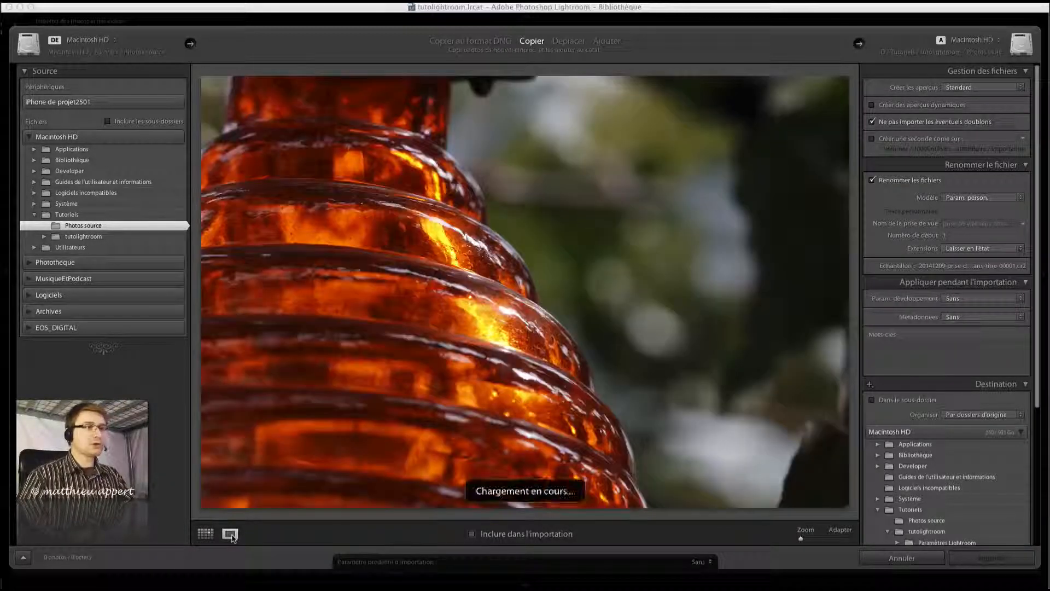
key(Right)
key(Right)
key(Right)
key(Right)
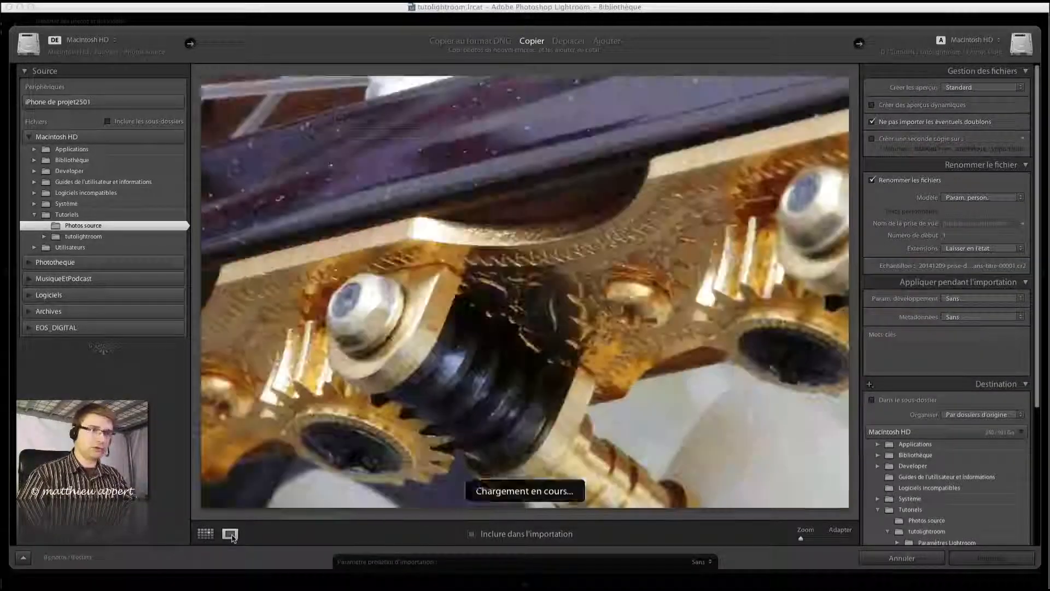
key(Right)
key(Right)
key(Right)
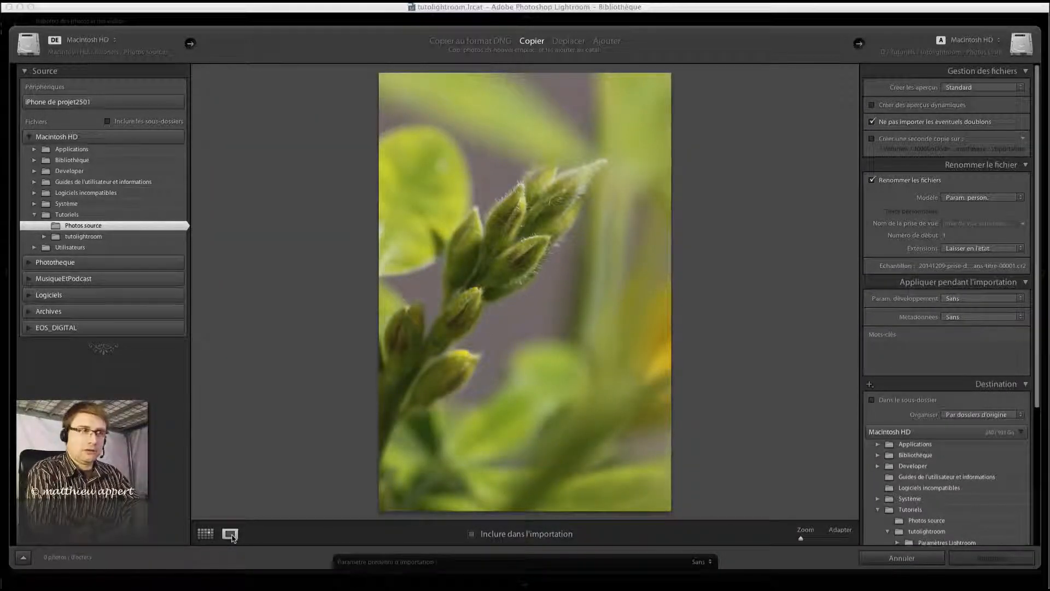
key(Right)
key(Right)
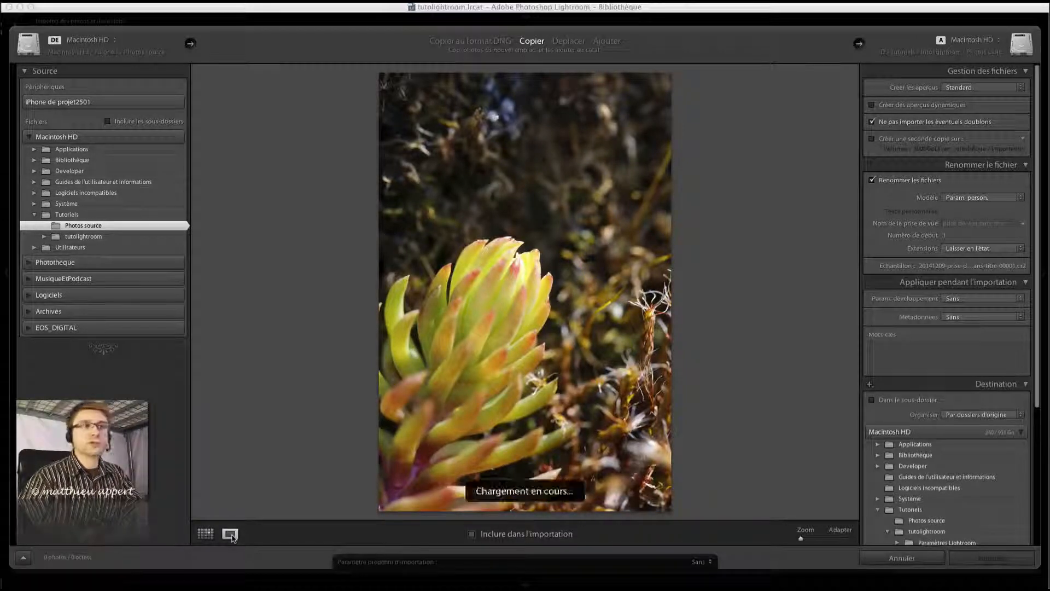
- Go back to the second red succulent photo in Loupe view and include it in the import
key(Left)
key(Left)
key(Left)
key(Left)
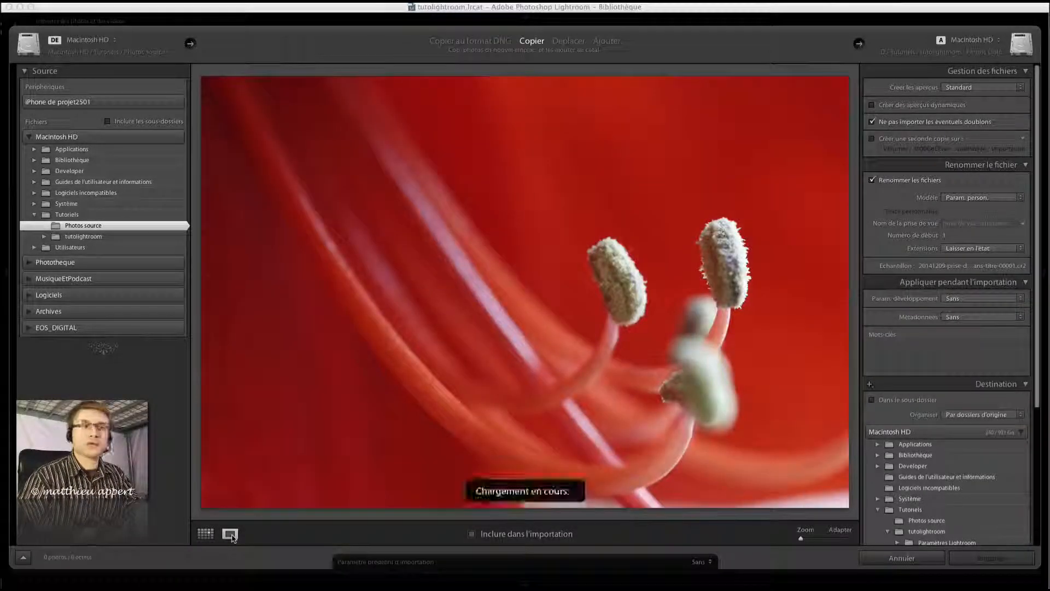
key(Right)
key(Right)
key(Right)
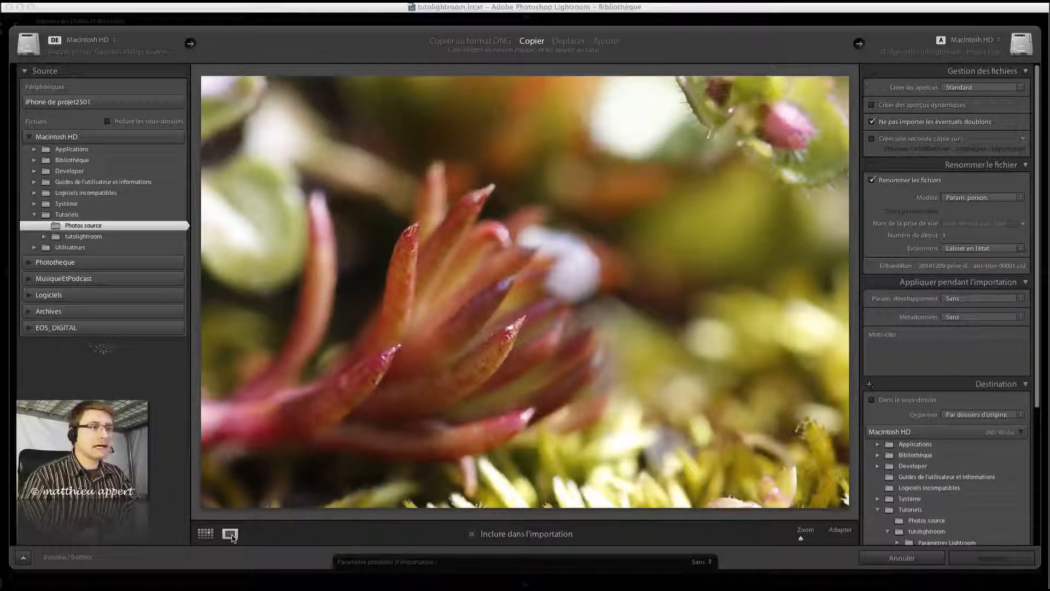
click(484, 535)
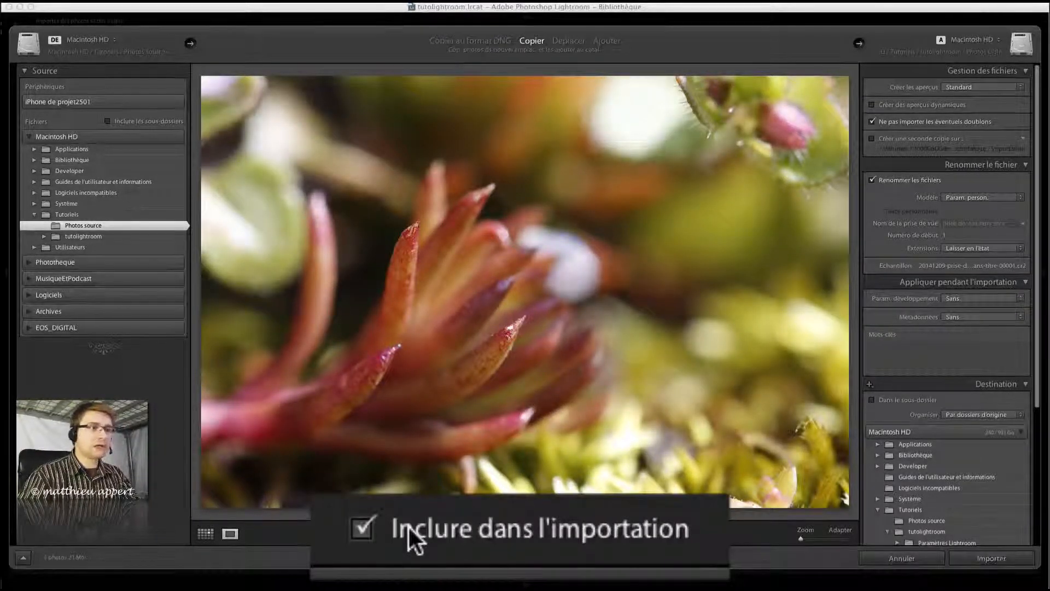
- Continue through the photos in Loupe view, including the second yellow-green succulent and the five flower photos that follow it
key(Right)
key(Right)
key(Right)
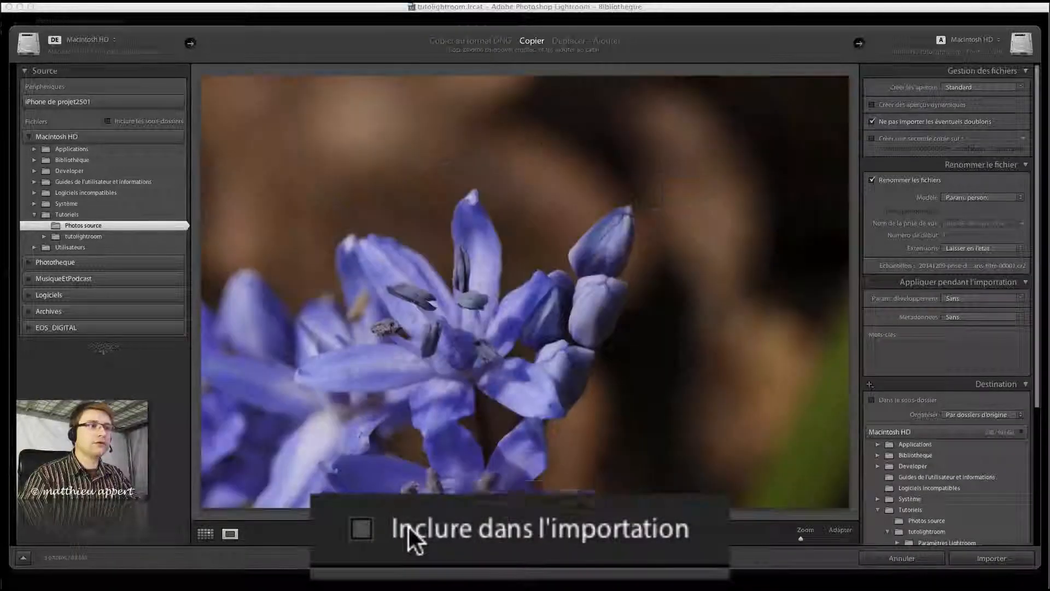
key(Right)
key(Right)
key(Right)
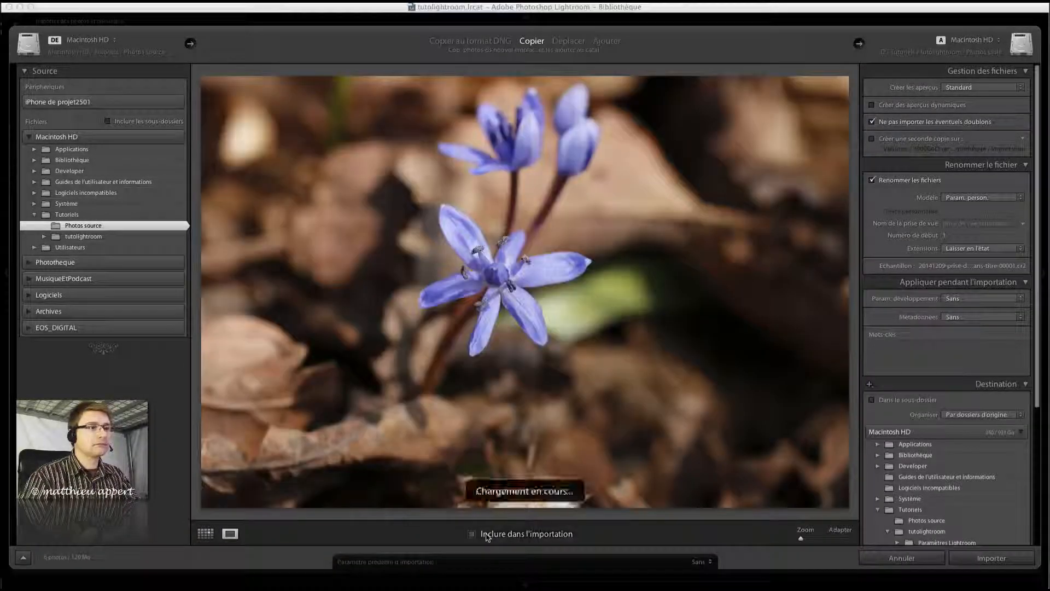
key(Right)
key(Right)
key(Right)
key(Right)
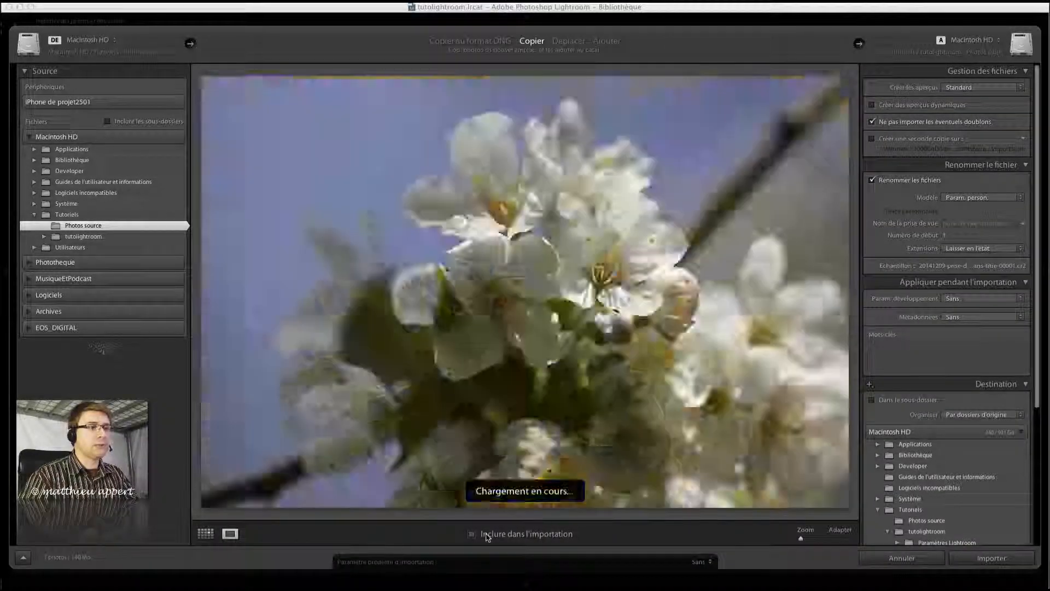
- Include the second white-and-yellow flower, the photo after it and the dandelion with the fly in the import, and return to the grid
key(Right)
key(Right)
key(Right)
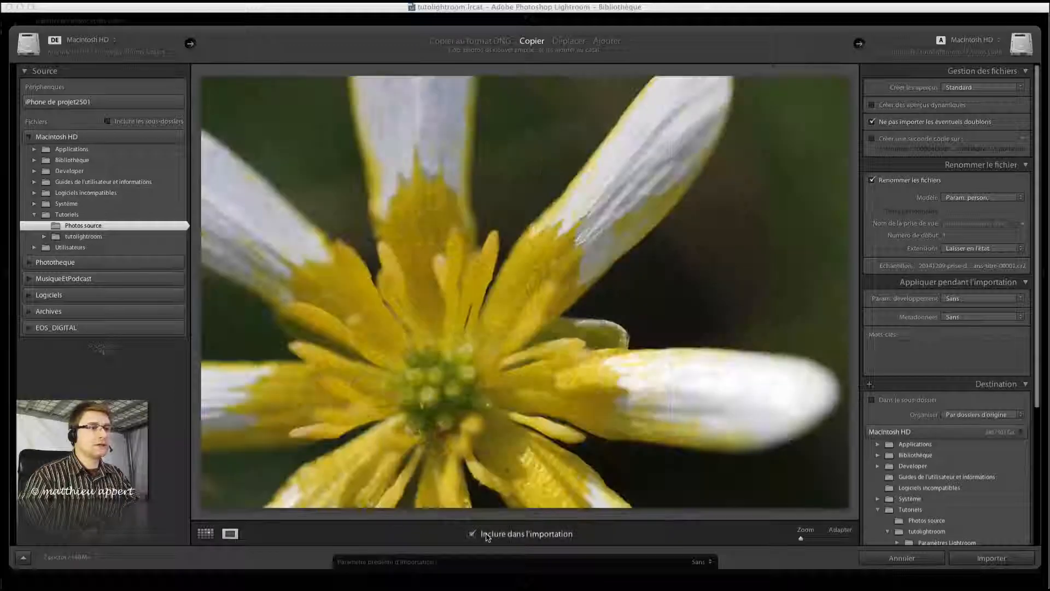
key(Right)
key(Right)
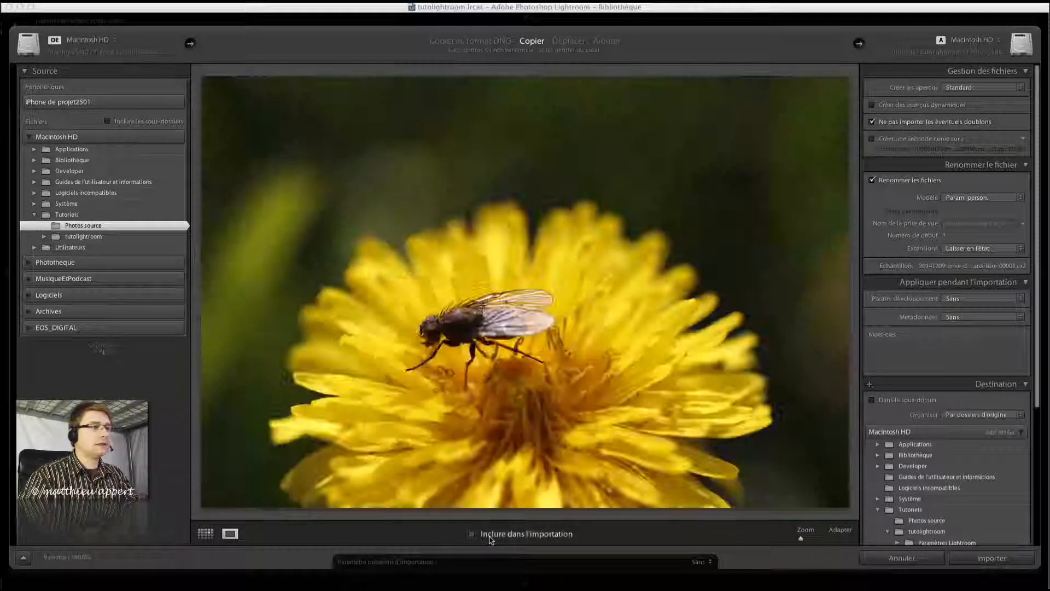
click(490, 538)
click(205, 534)
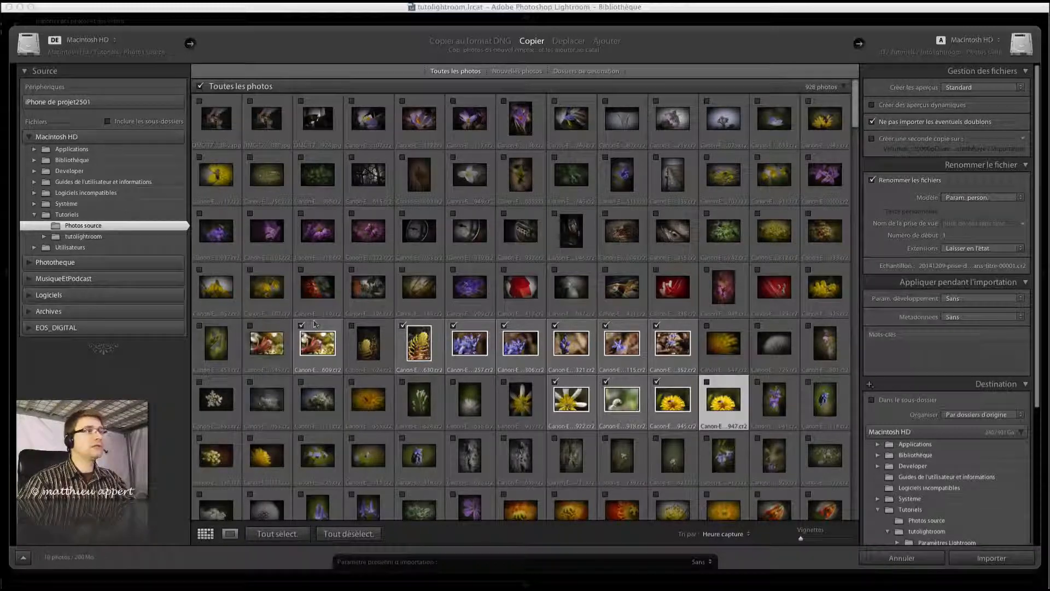
- Examine the pink flower photo of the third row in Loupe view with the zoom control, and return to the grid
click(371, 232)
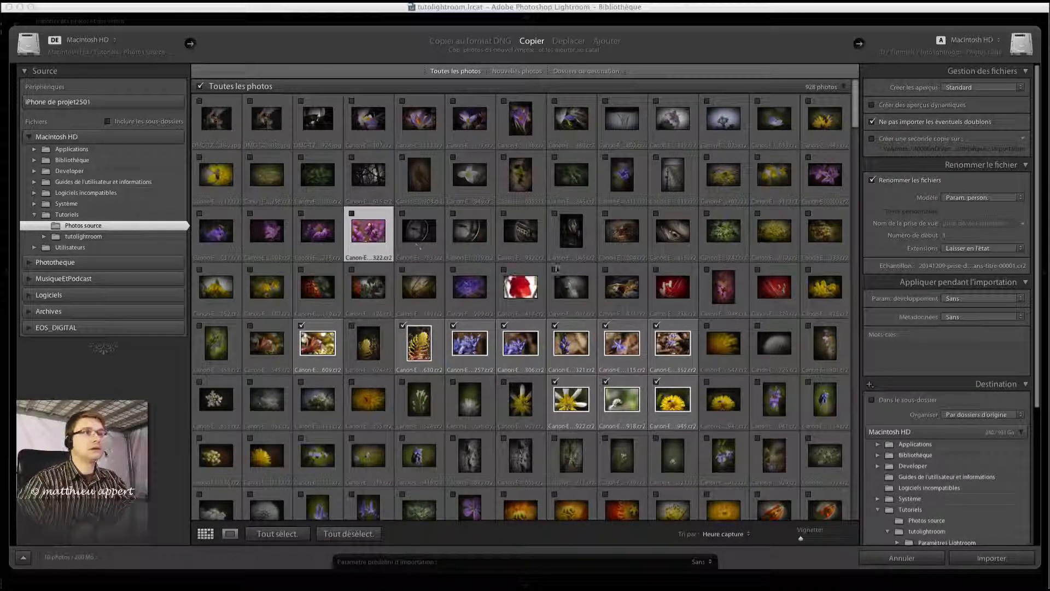
scroll(397, 239, down, 10)
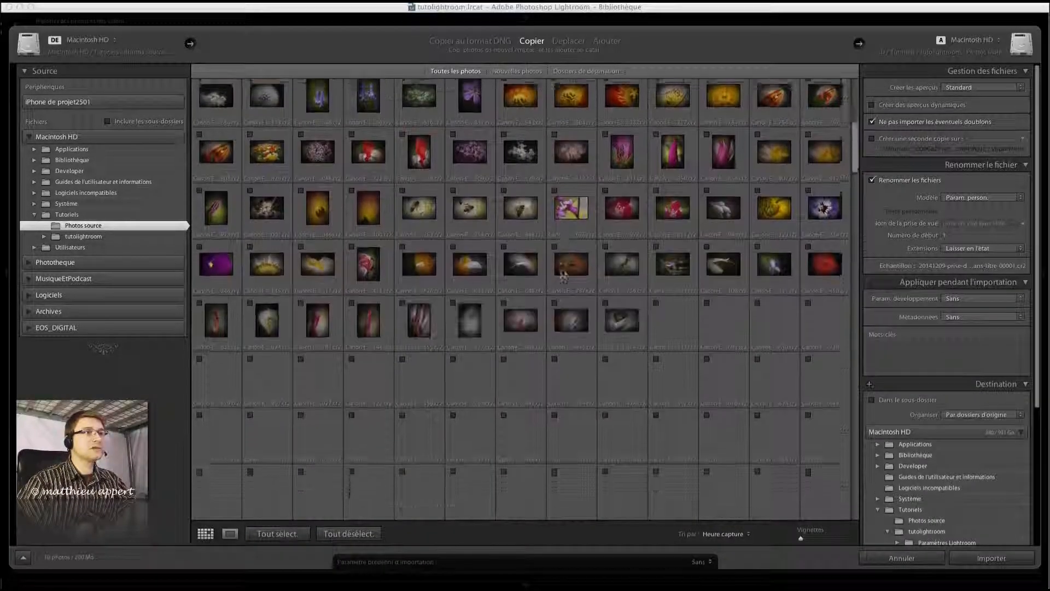
scroll(525, 300, up, 8)
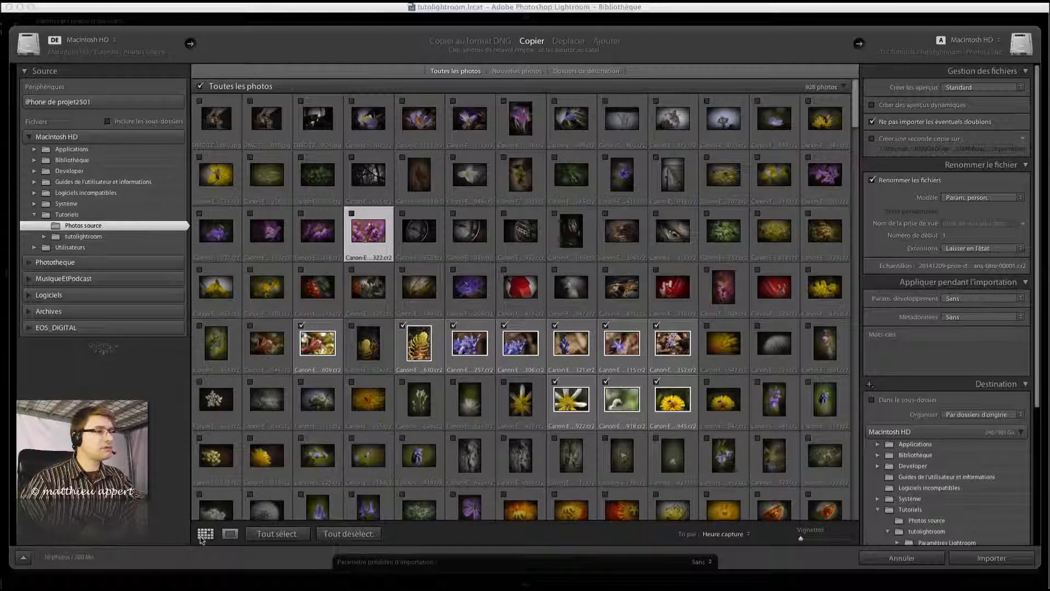
click(230, 533)
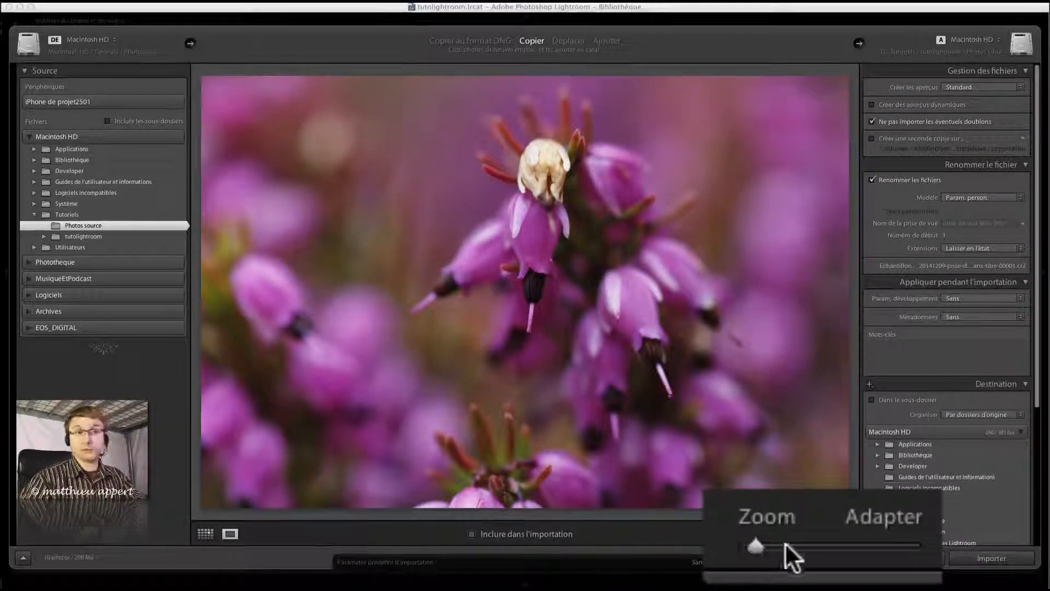
drag(810, 539, 707, 544)
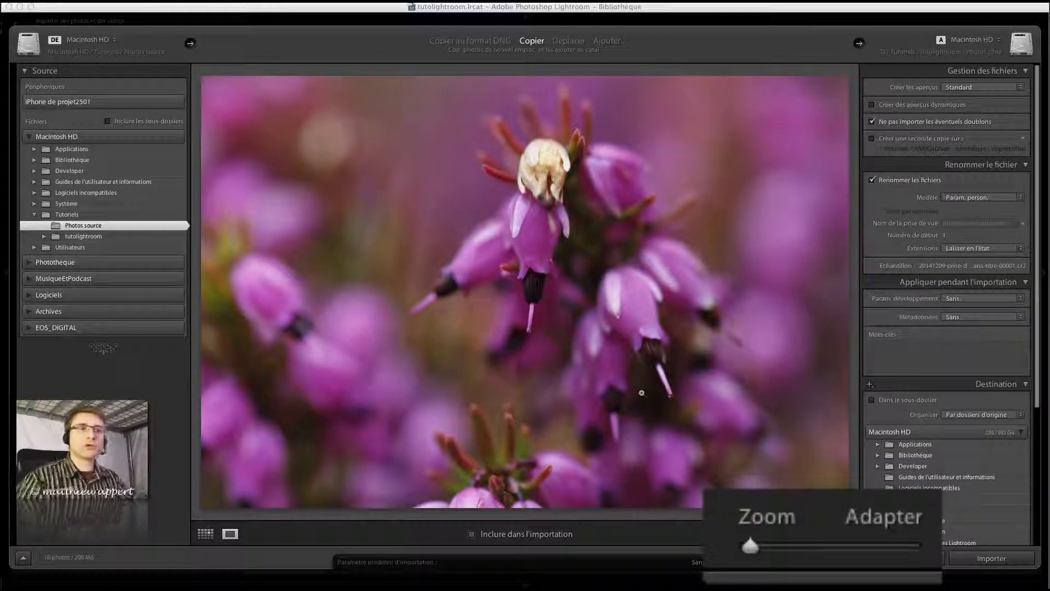
click(205, 534)
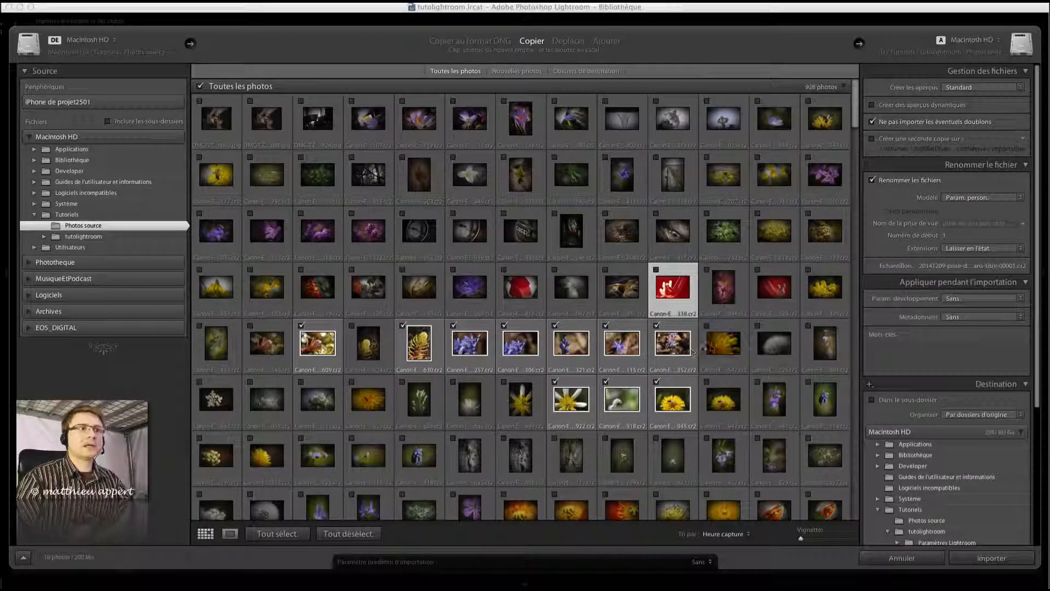
click(695, 301)
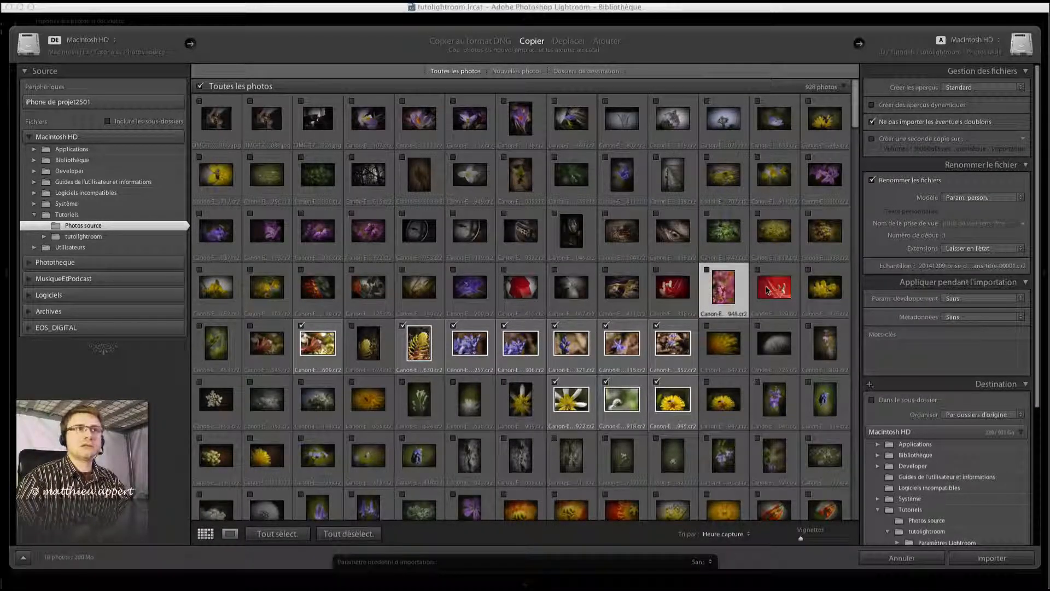
key(Left)
key(Left)
key(Left)
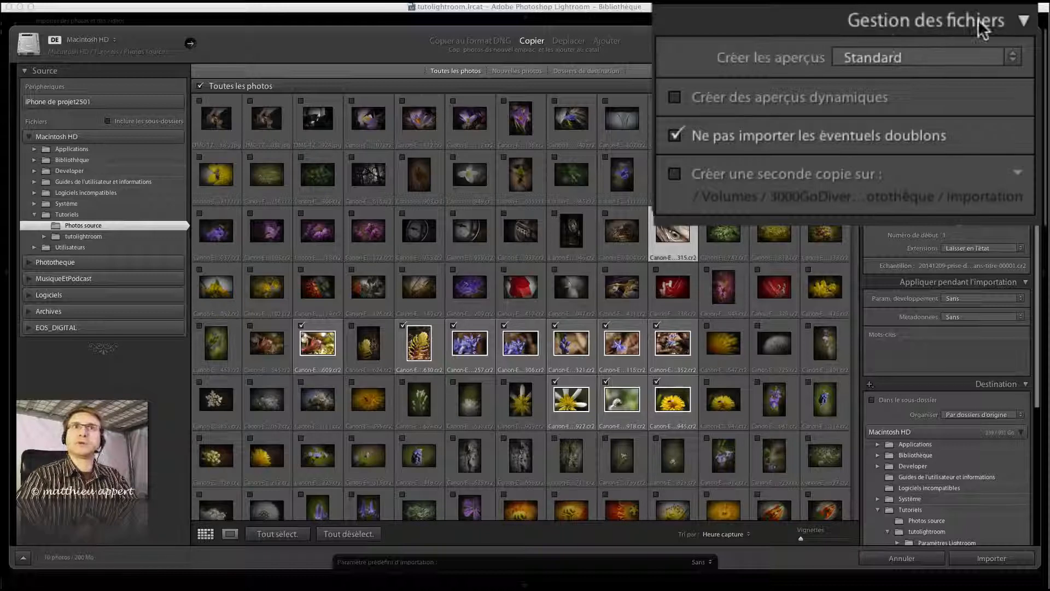
- Set the previews created during the import to Minimum, and check the other preview options without changing the setting
click(893, 58)
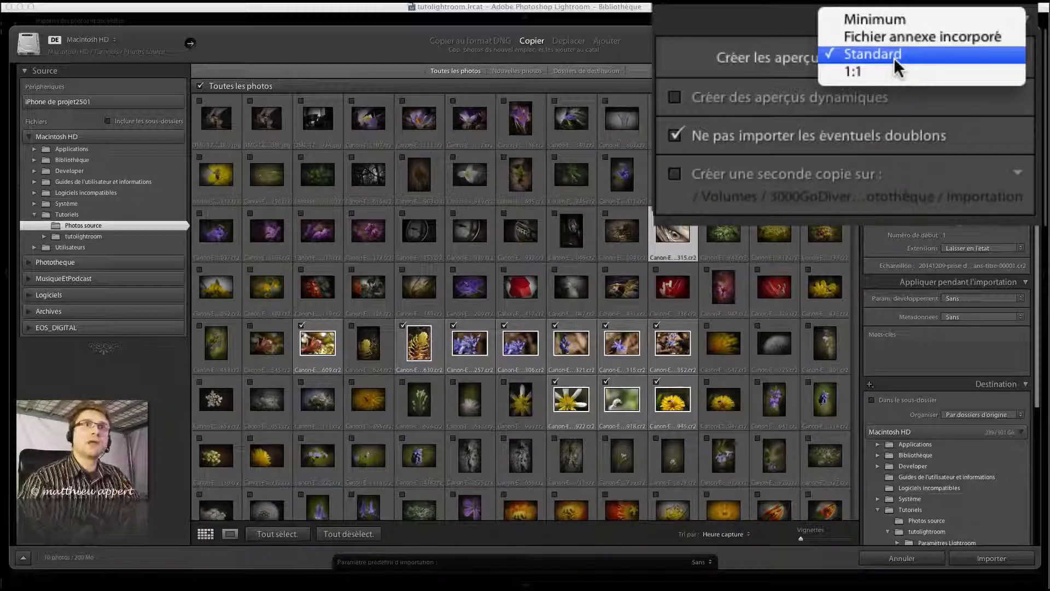
click(897, 18)
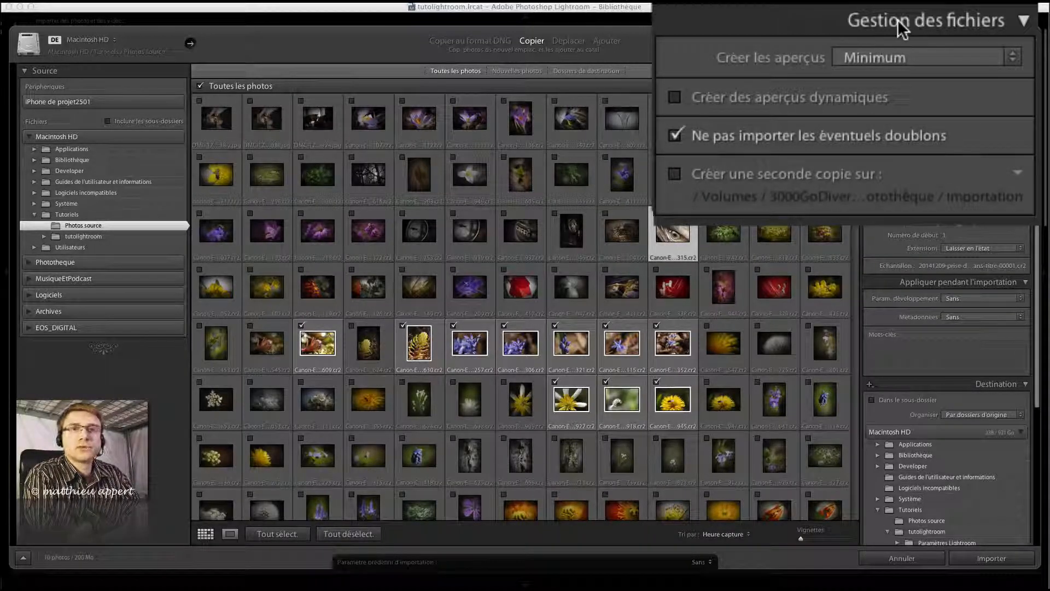
click(900, 59)
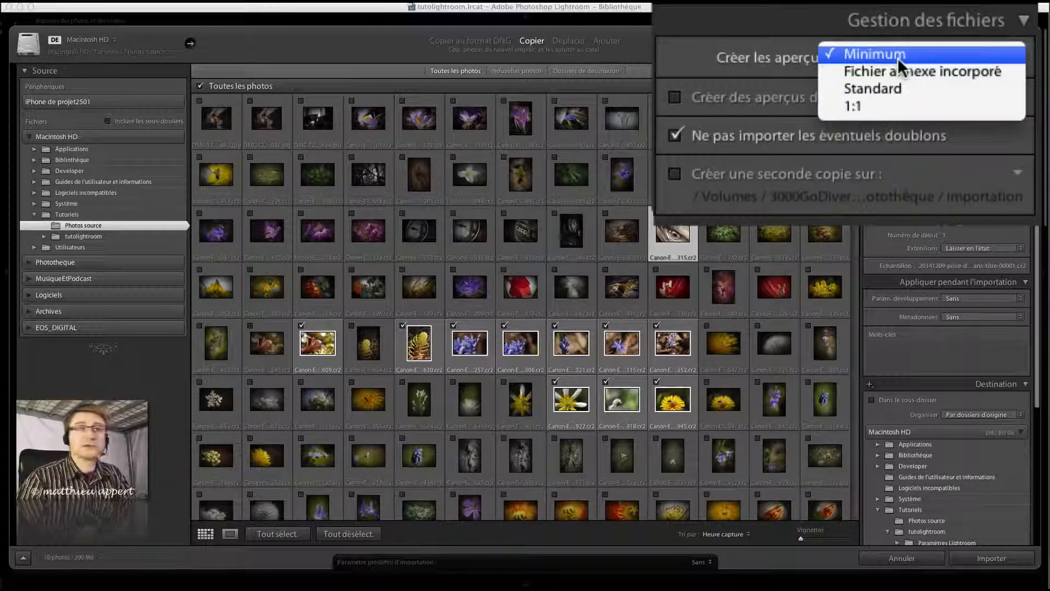
click(706, 41)
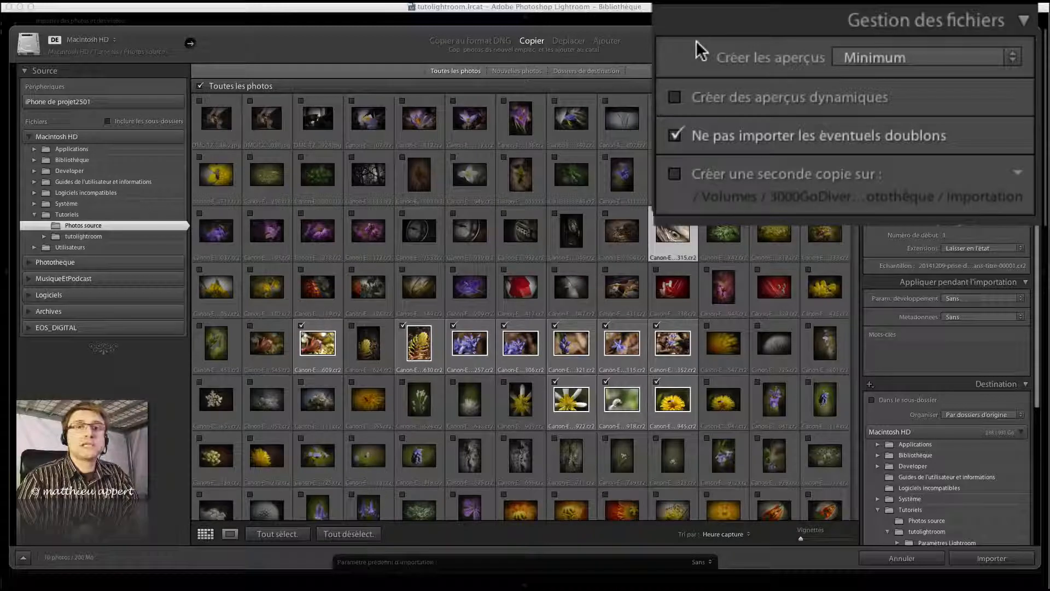
- Check the available preview options without changing the setting, and browse from the fish-eye photo to the yellow flower in Loupe view
click(929, 58)
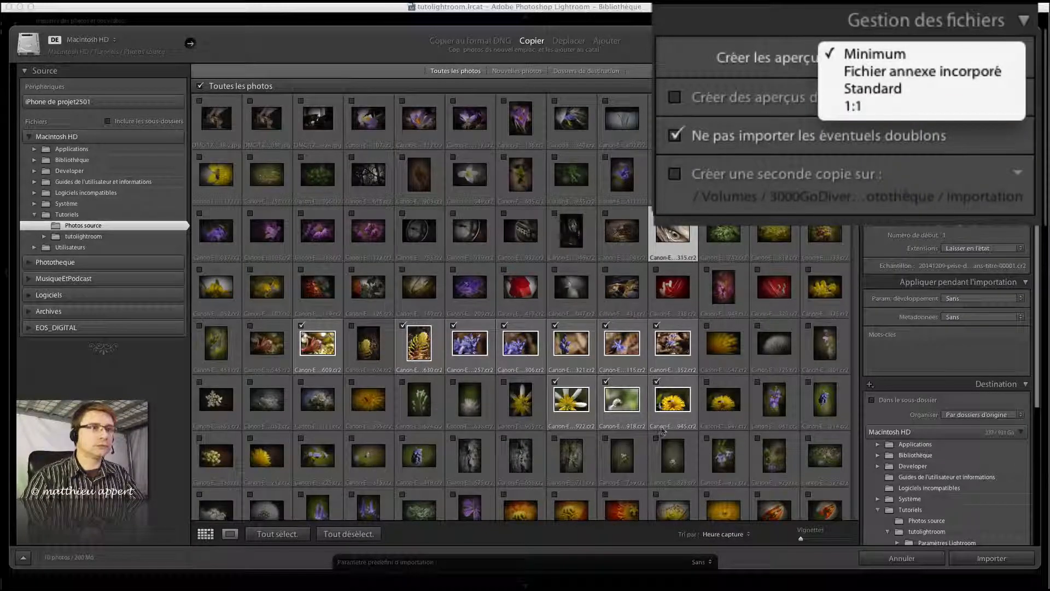
key(Escape)
click(230, 534)
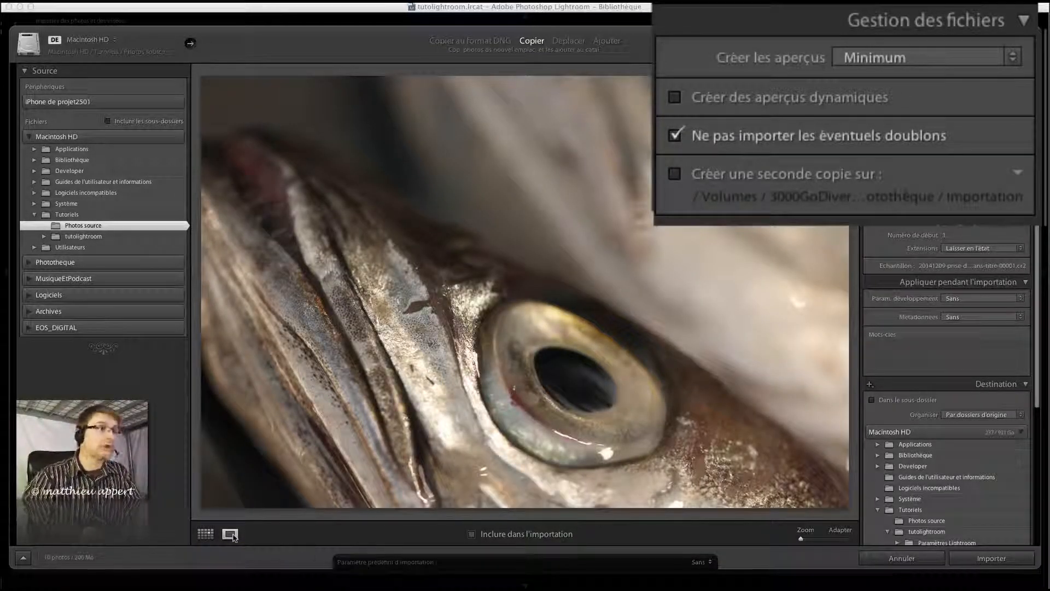
key(Right)
key(Right)
key(Right)
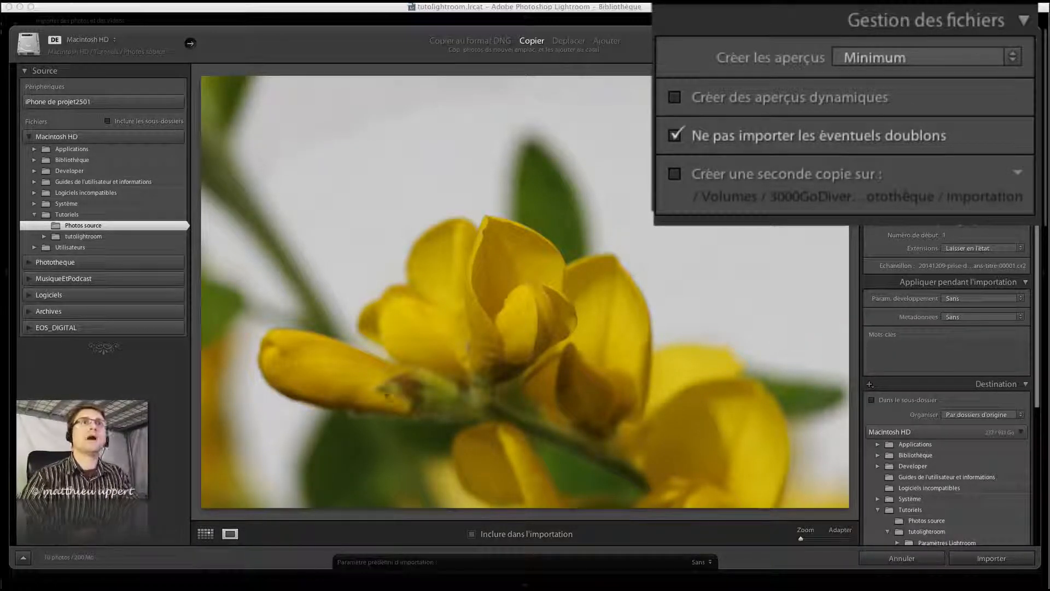
- Set the previews created during the import to Standard, and advance two photos in Loupe view to the ivy leaves
click(930, 64)
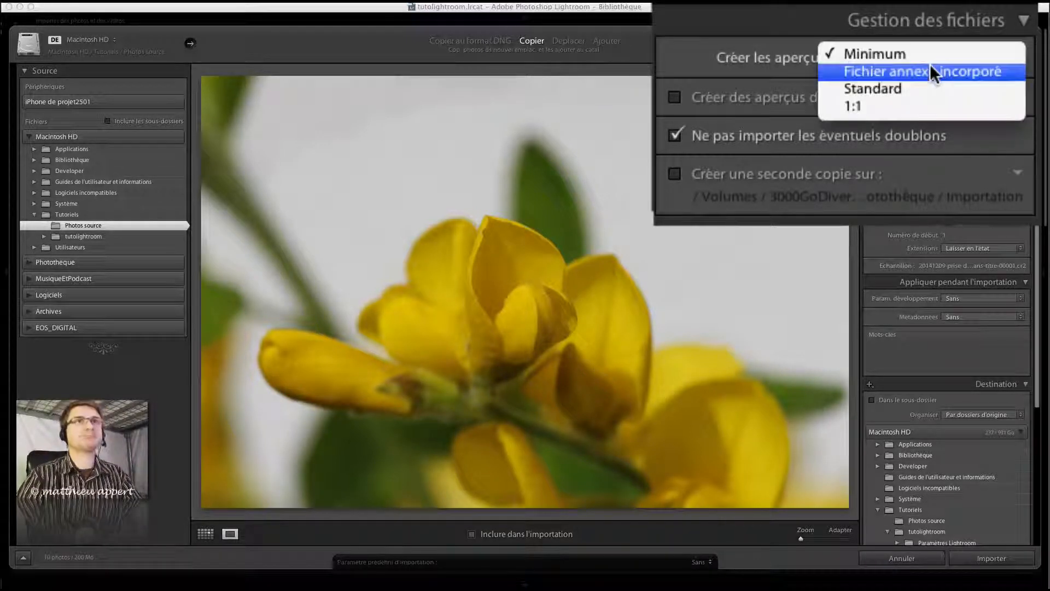
click(870, 88)
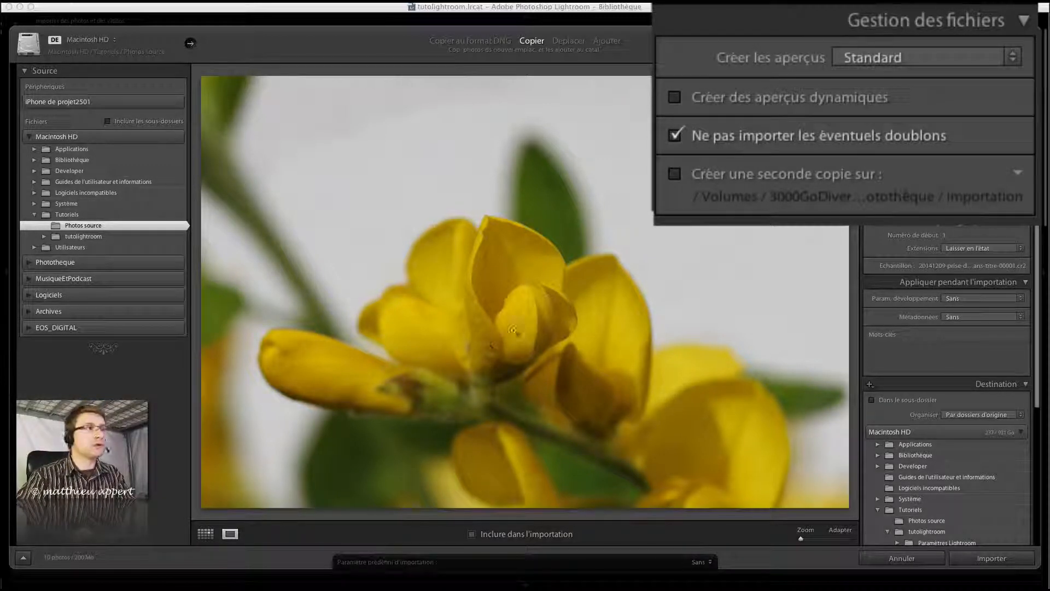
key(Right)
key(Right)
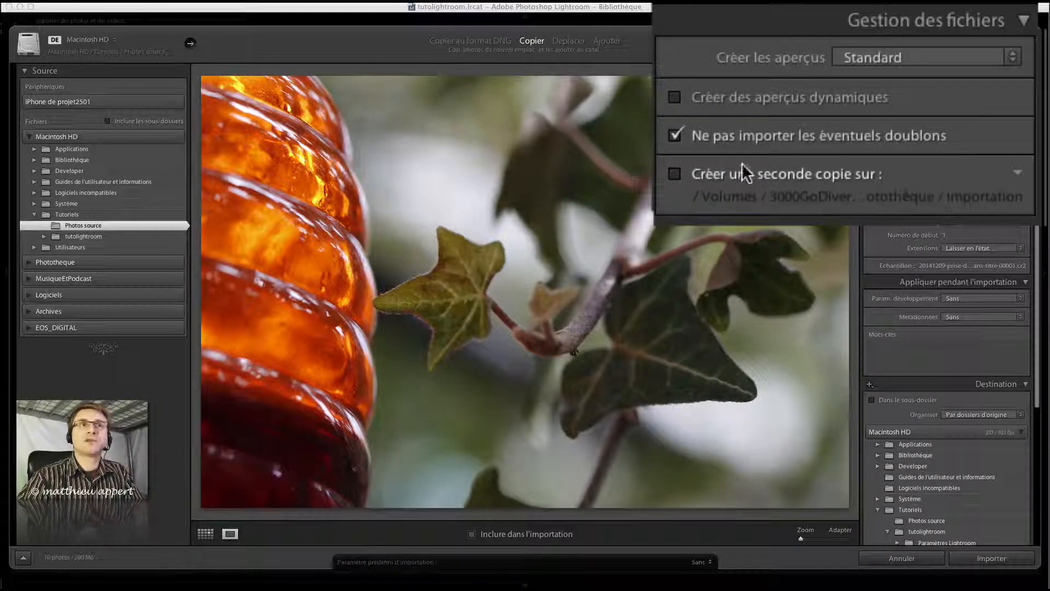
- Try the dynamic previews option and the second-copy option, switching each one off again
click(737, 94)
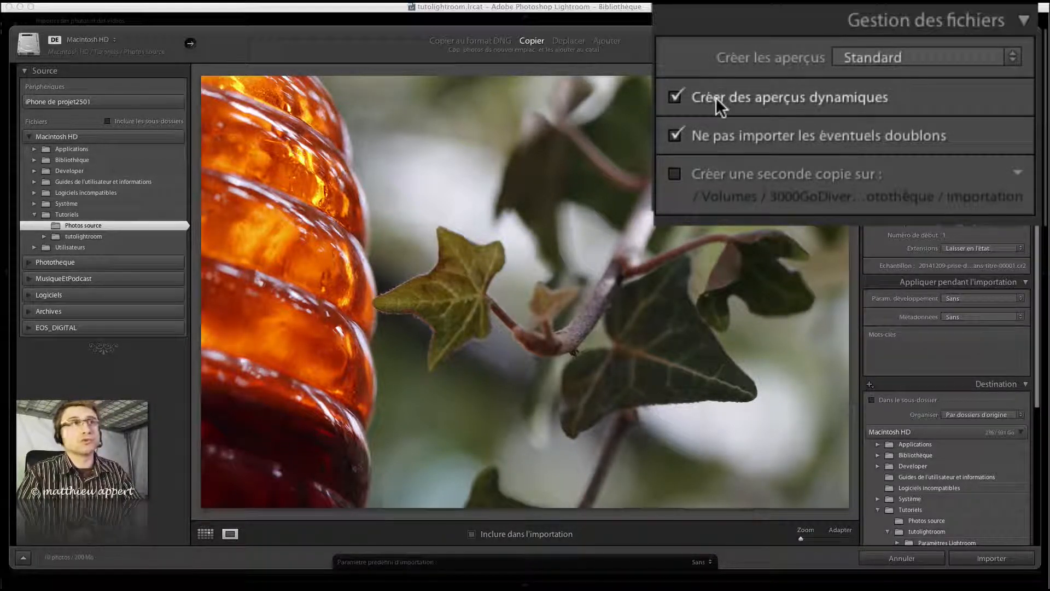
click(716, 98)
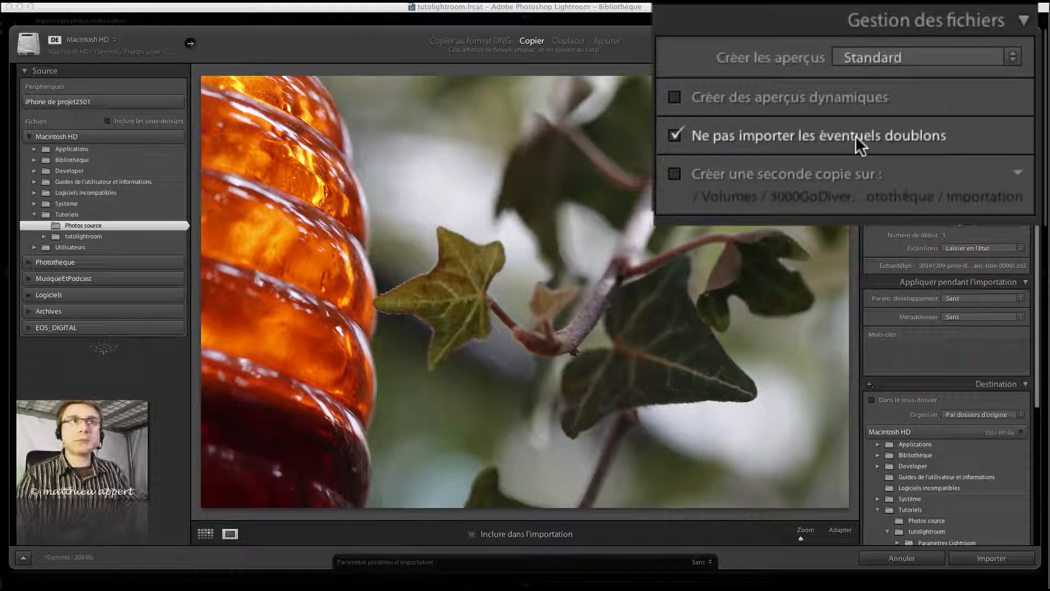
click(771, 171)
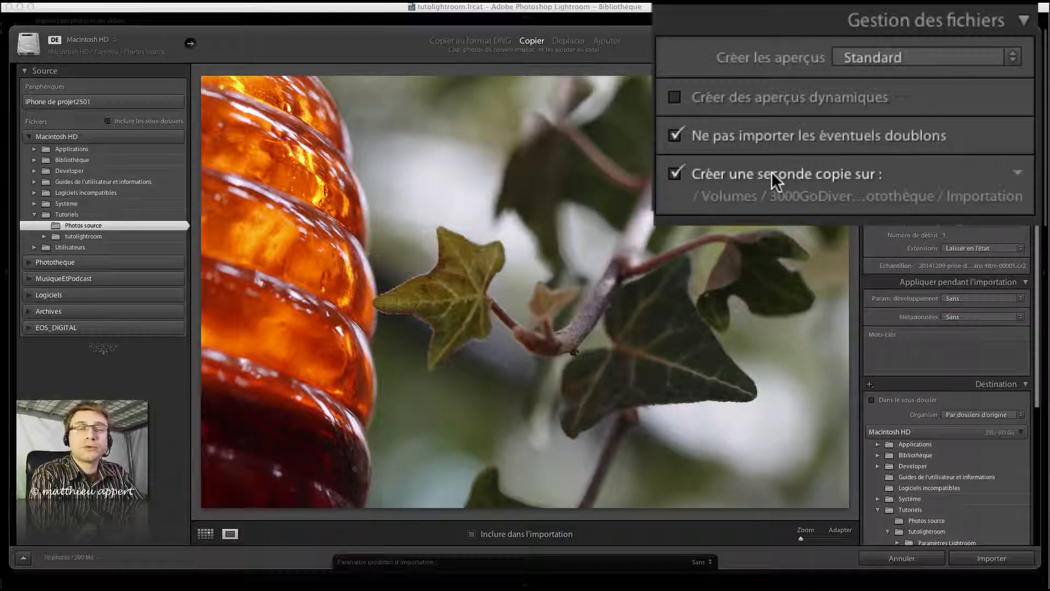
click(771, 172)
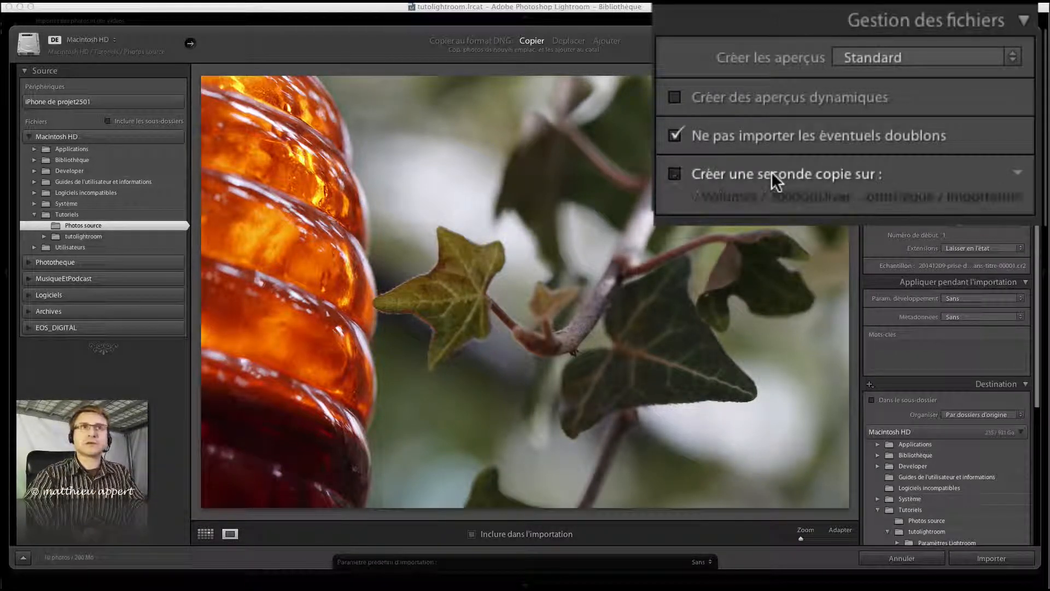
click(771, 172)
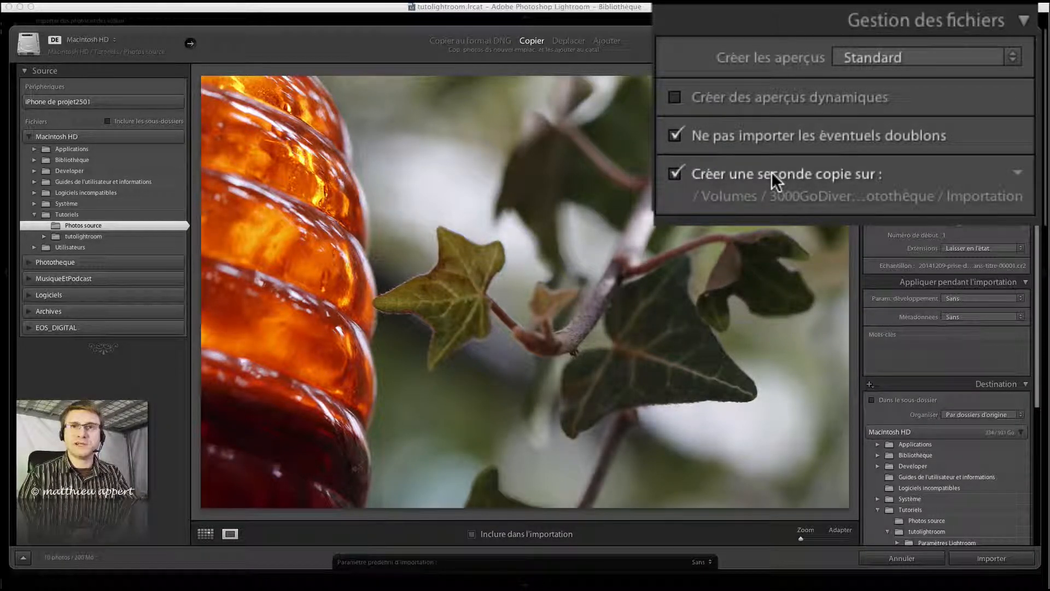
click(771, 172)
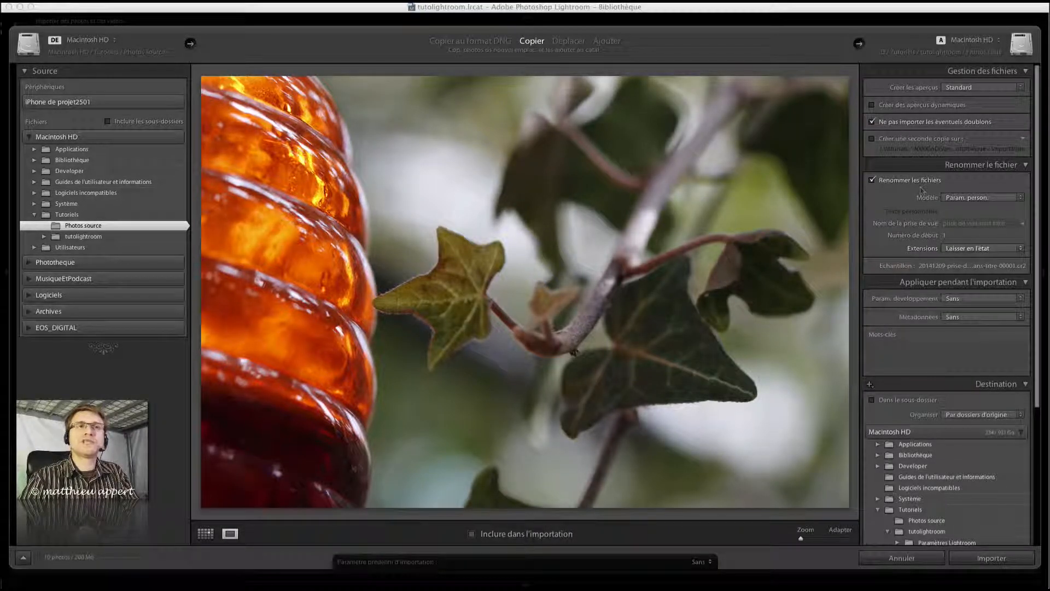
- Switch file renaming off and on again, and choose the tuto lightroom naming template
click(900, 181)
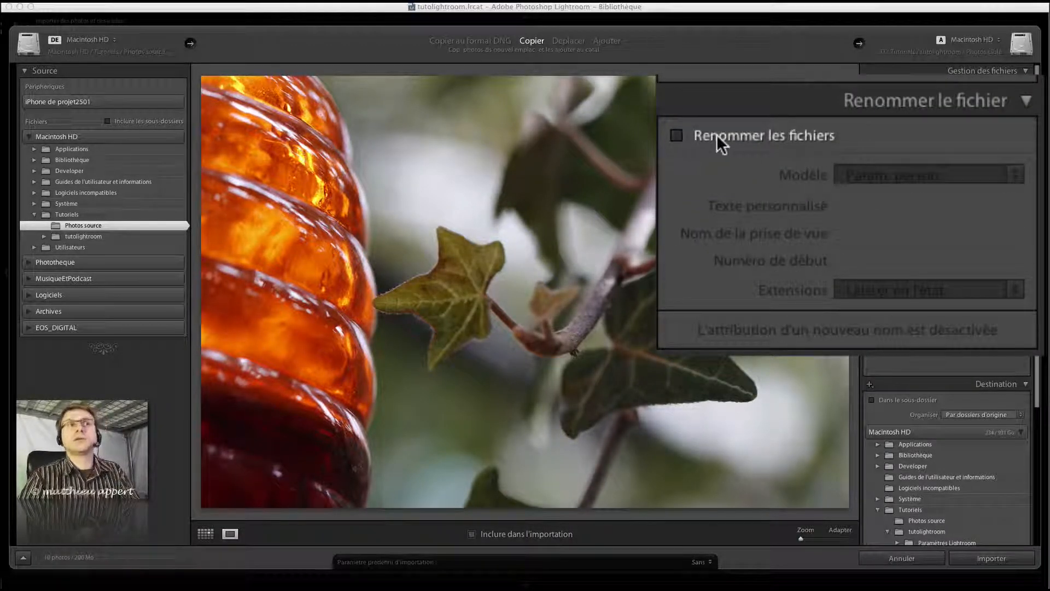
click(717, 134)
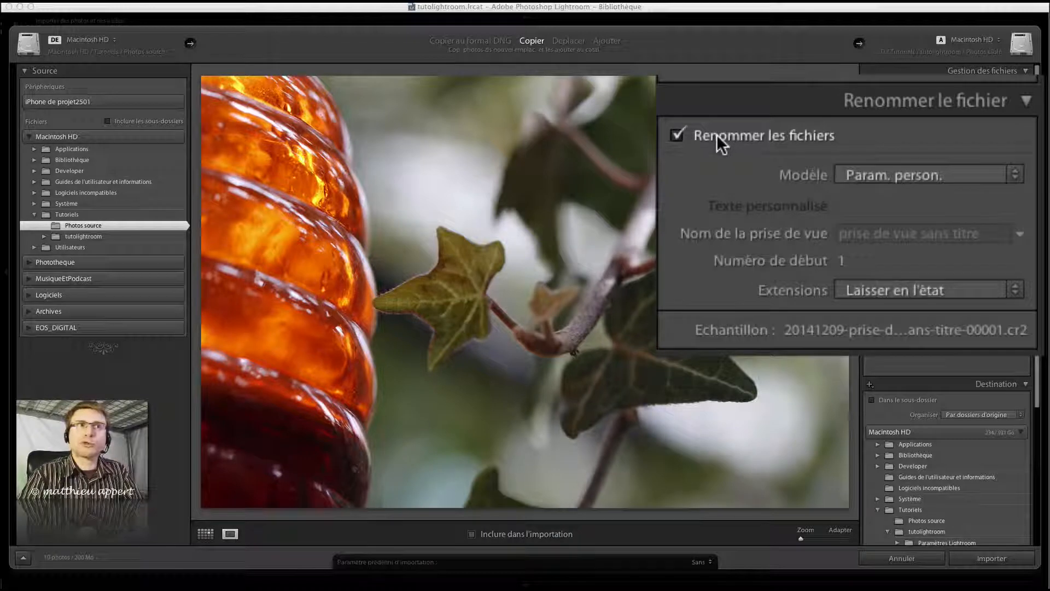
click(870, 176)
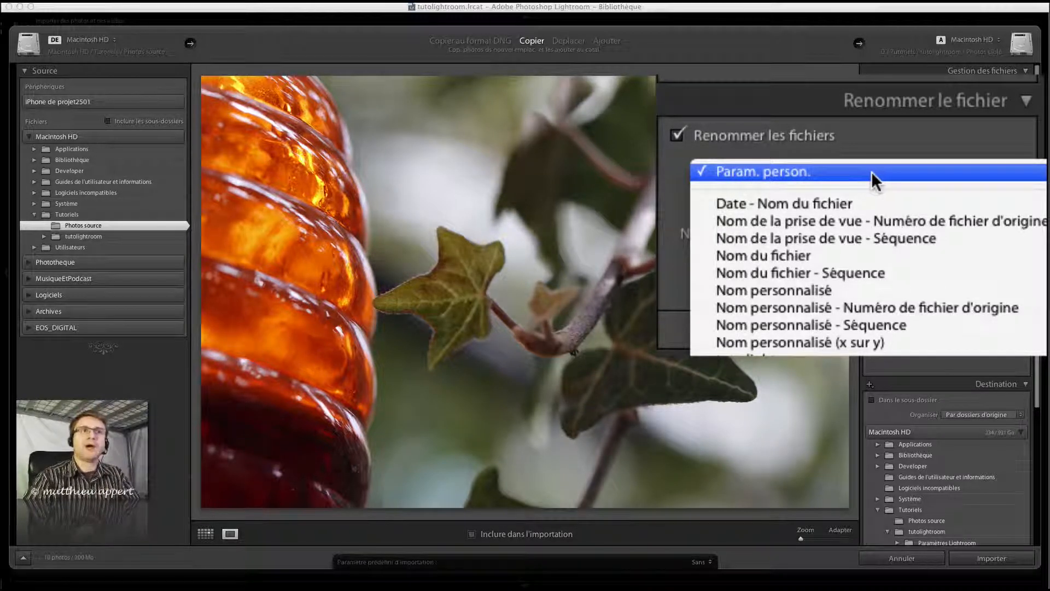
key(Return)
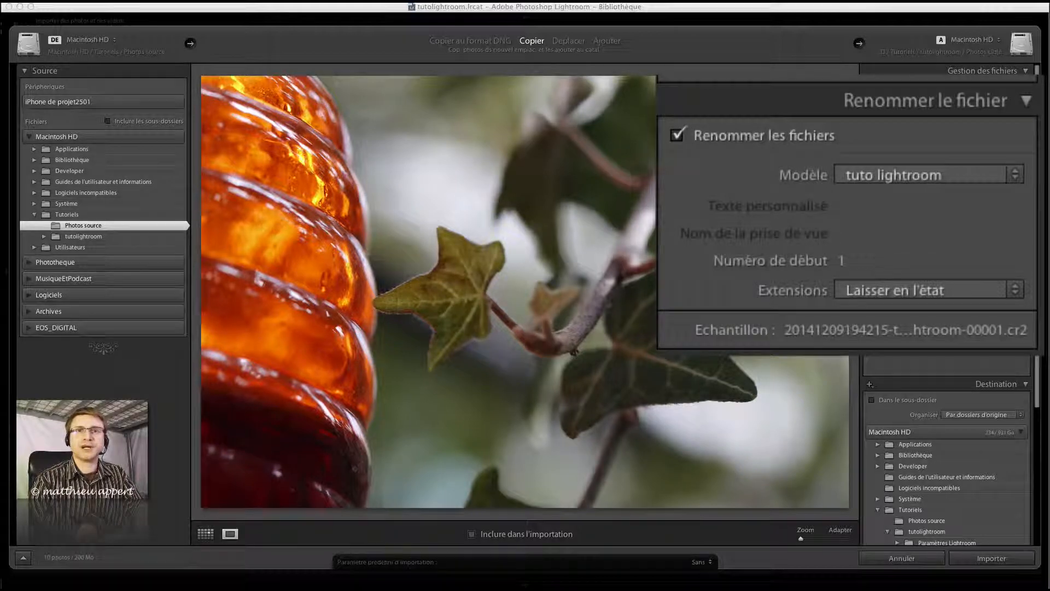
- Try the Nom personnalisé naming template with ofkdjgldkfj as the custom text
click(897, 174)
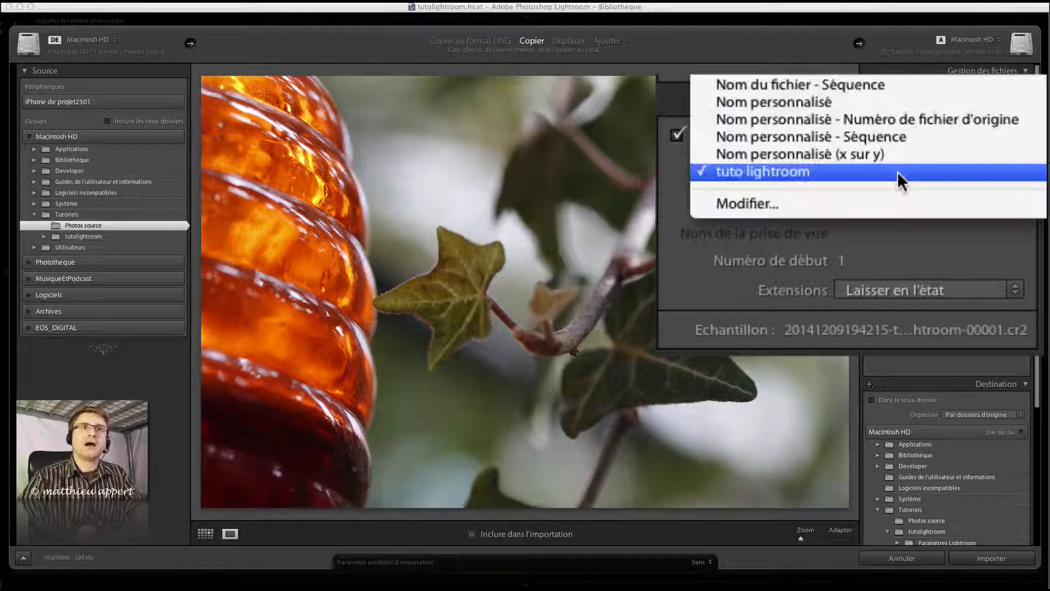
click(797, 101)
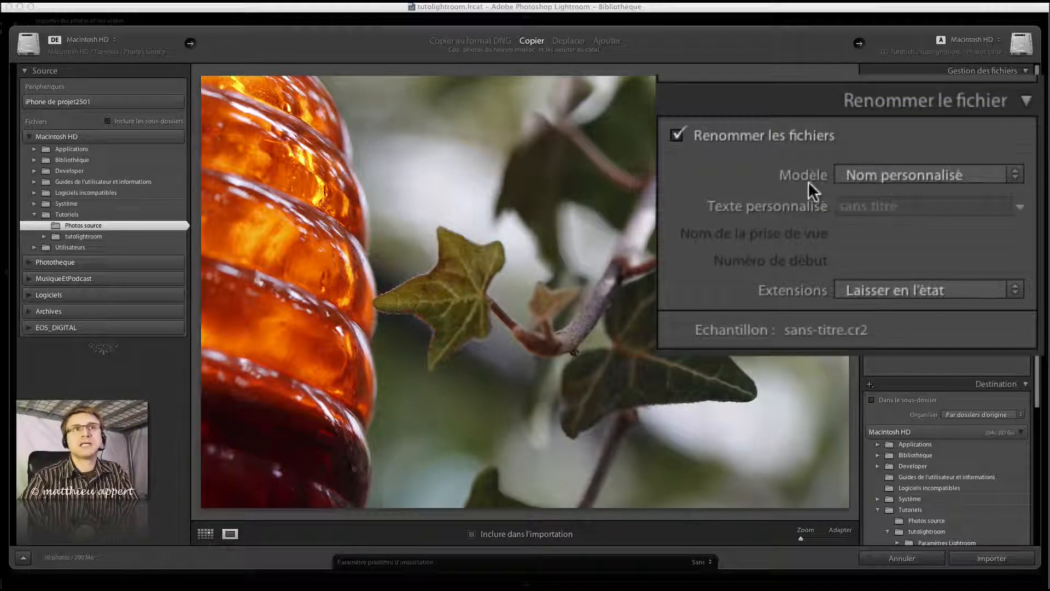
click(897, 206)
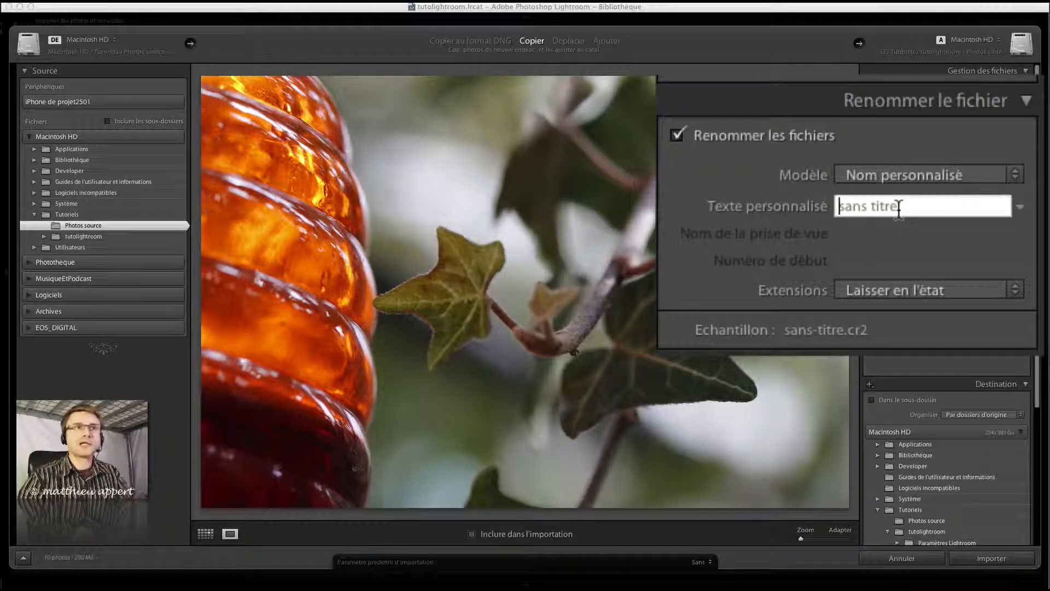
text(ofkdjgldkfj)
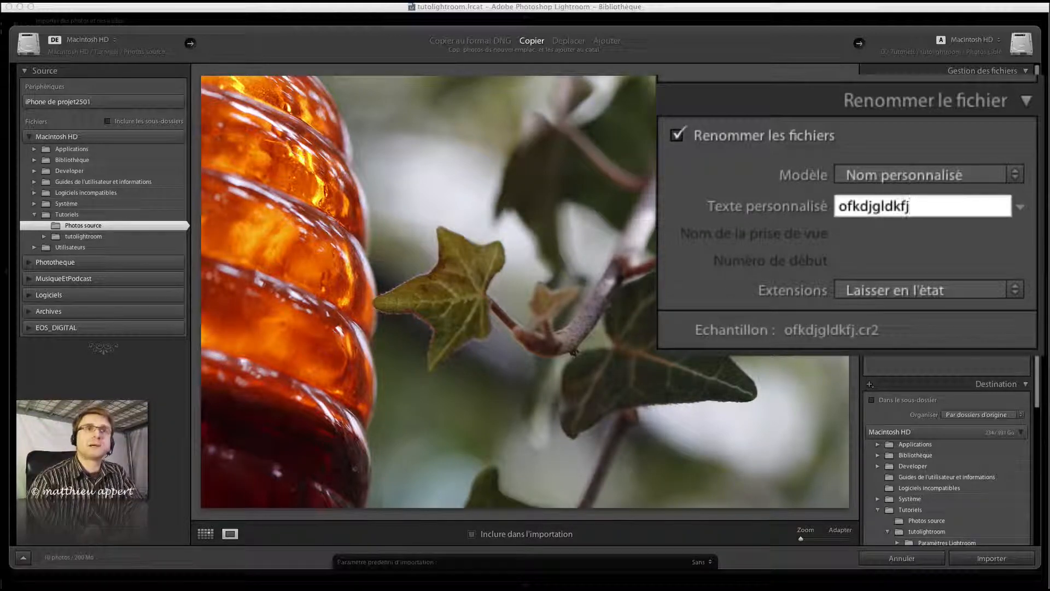
- Choose the Nom de la prise de vue - Séquence template, enter dsfsdfsdf as the shot name, and replace it with test importation
click(977, 178)
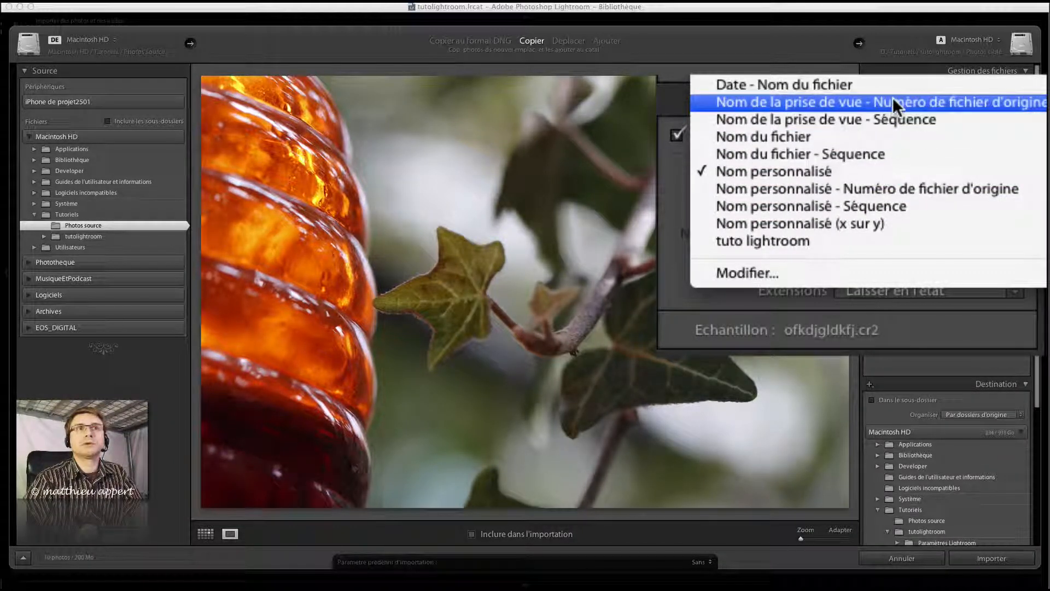
click(826, 123)
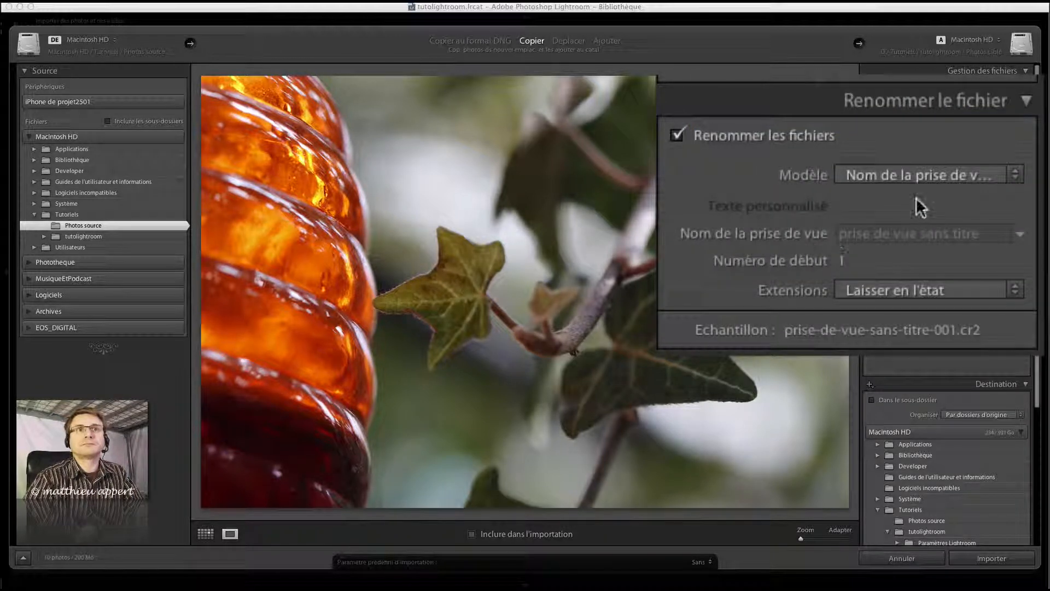
click(902, 233)
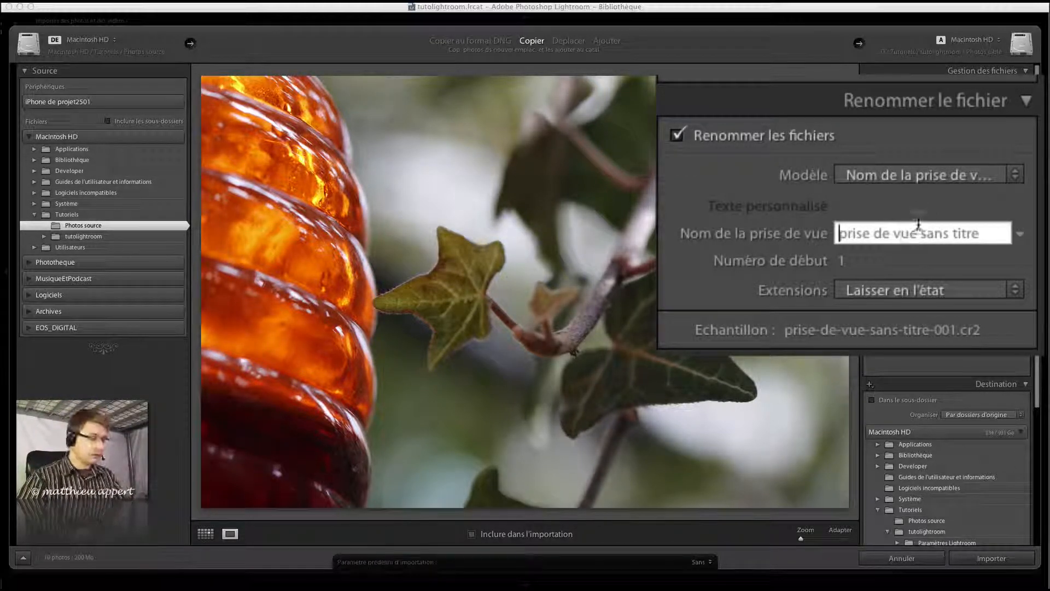
text(dsfsdfsdf)
click(934, 175)
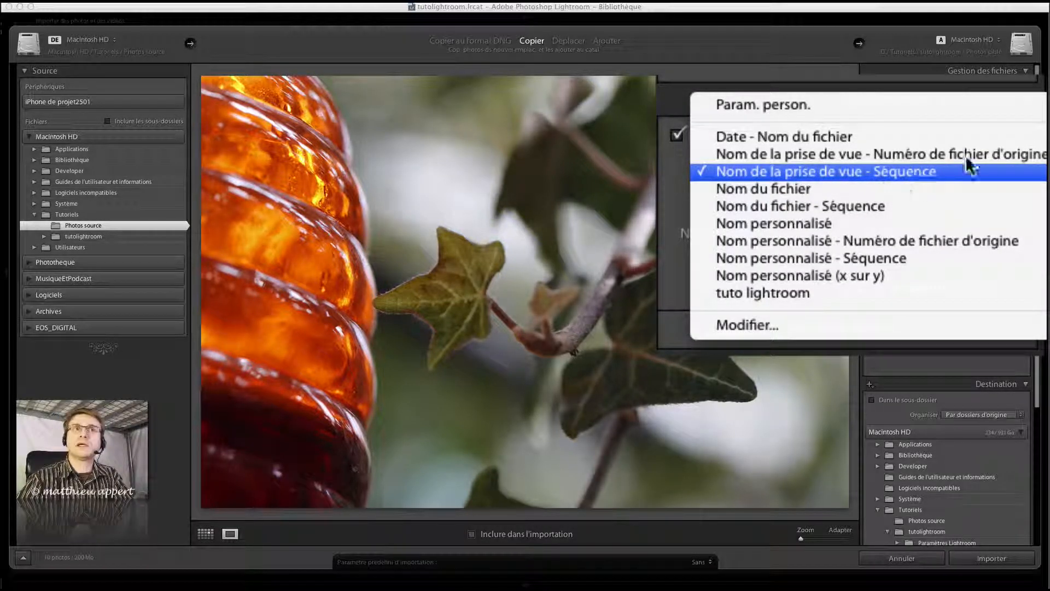
key(Escape)
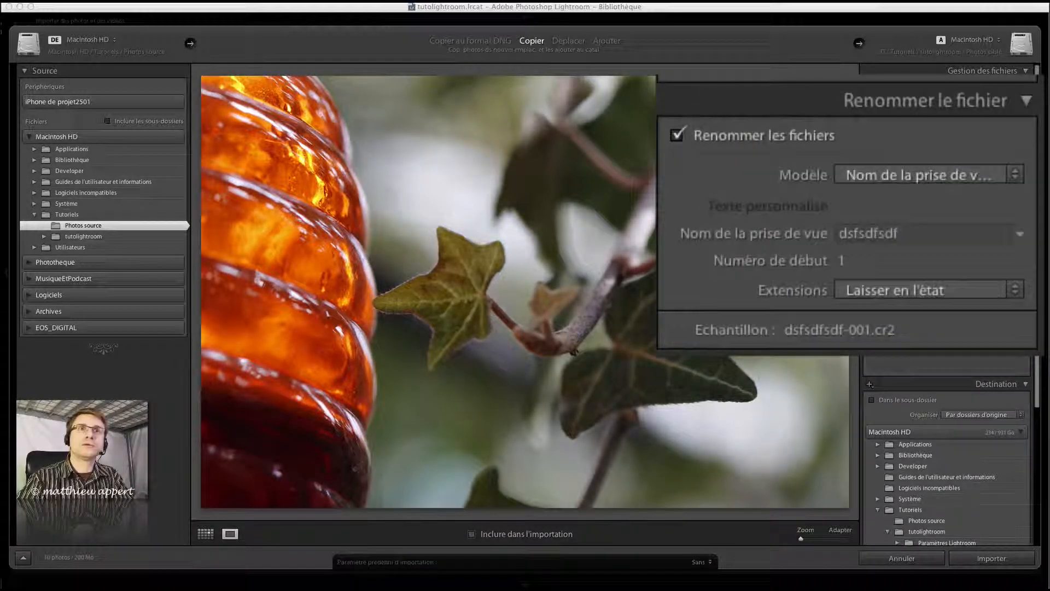
click(876, 235)
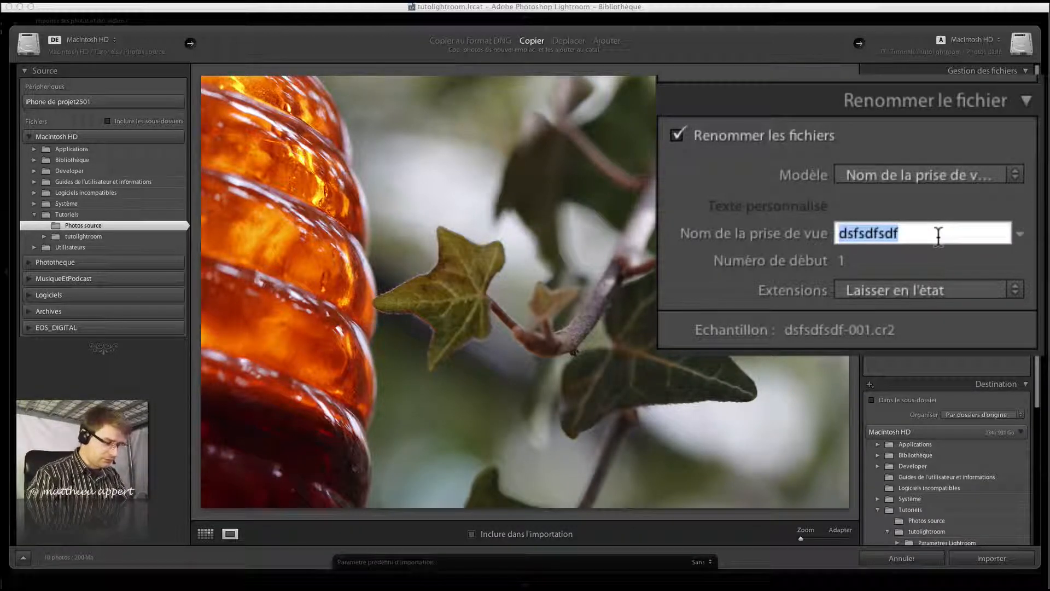
text(test importation)
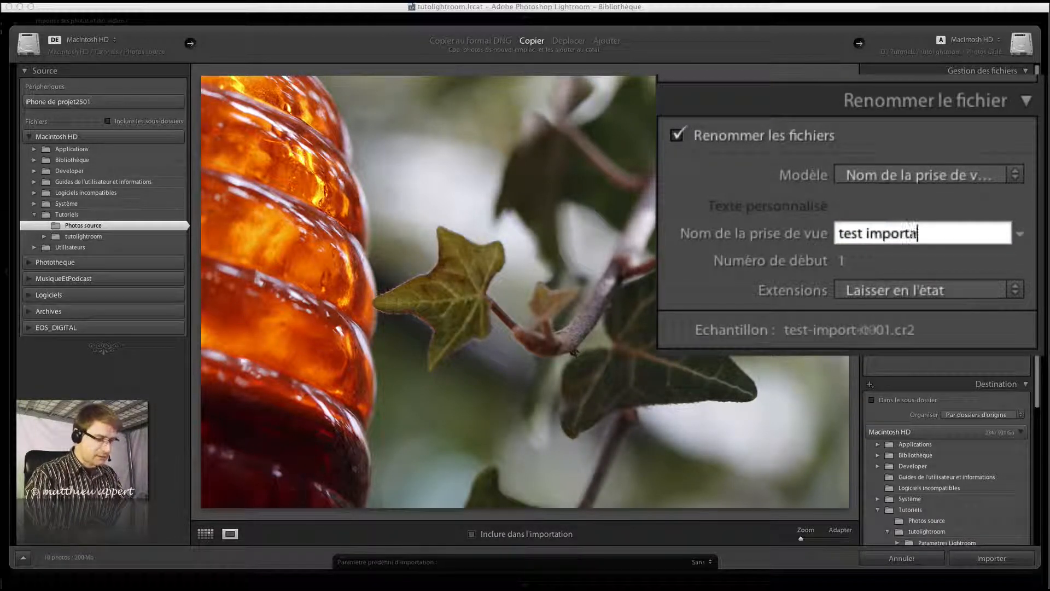
- Set the sequence start number to 234, replace it with 454, and set the file extensions to Majuscules
click(867, 261)
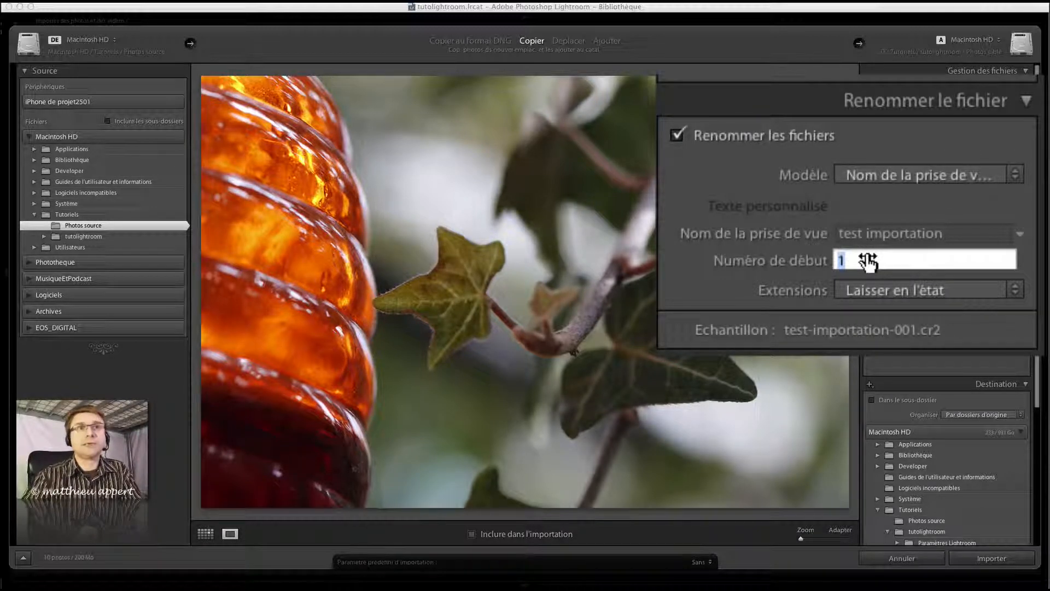
click(867, 261)
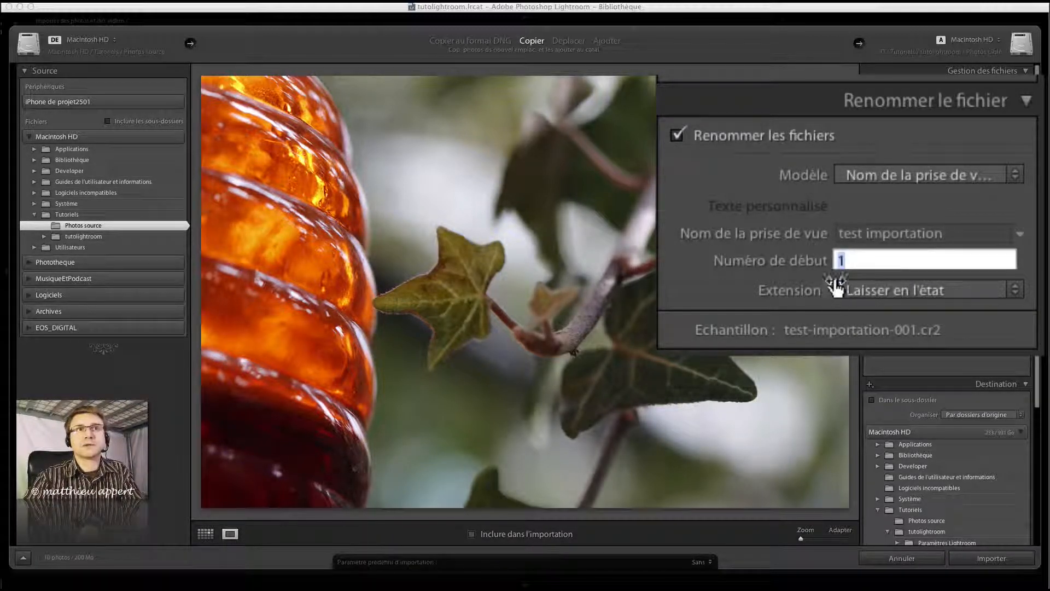
key(BackSpace)
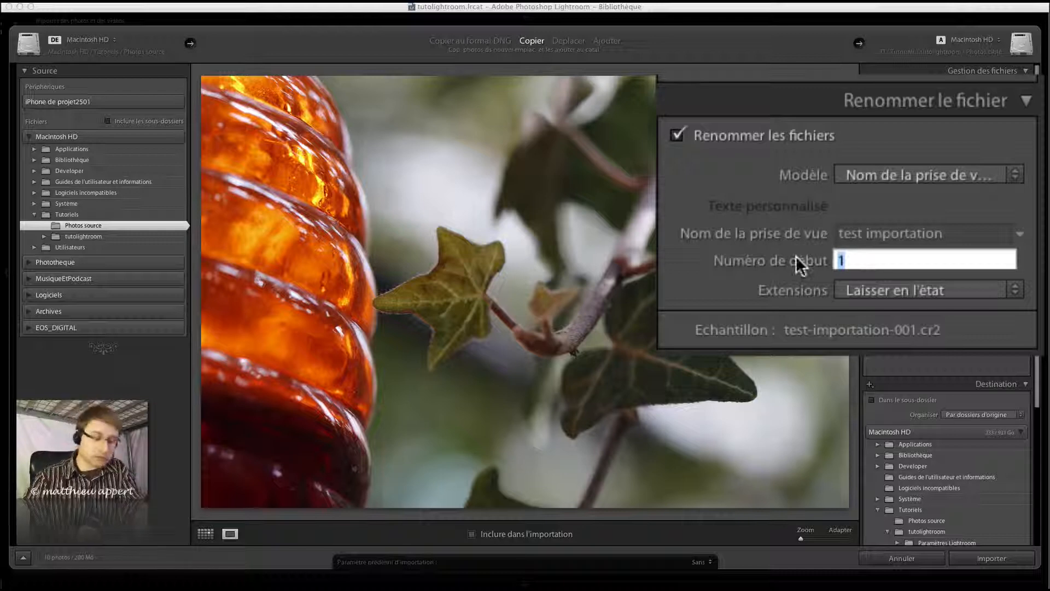
text(234)
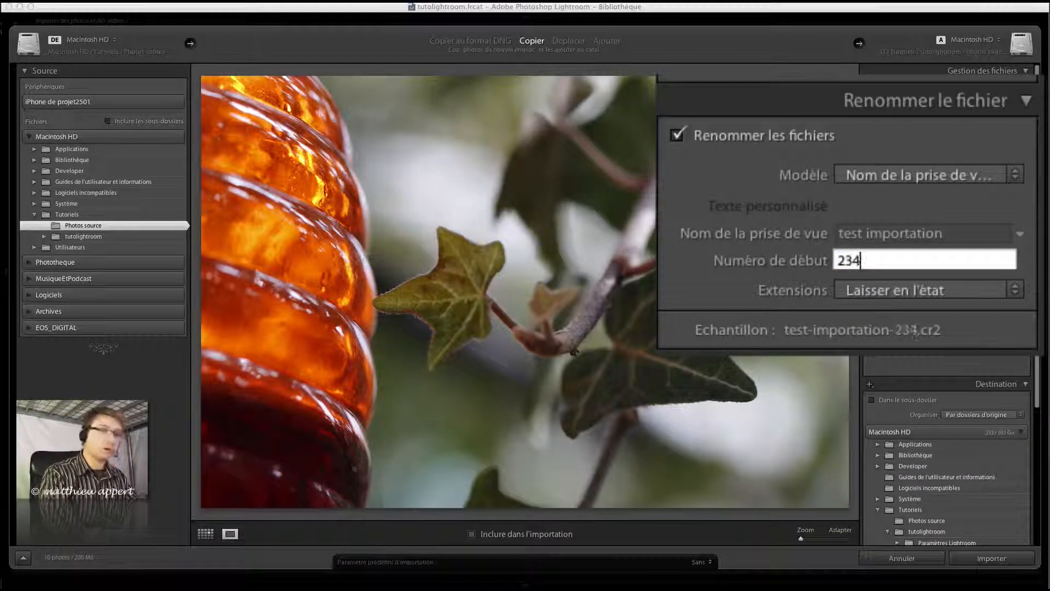
key(Return)
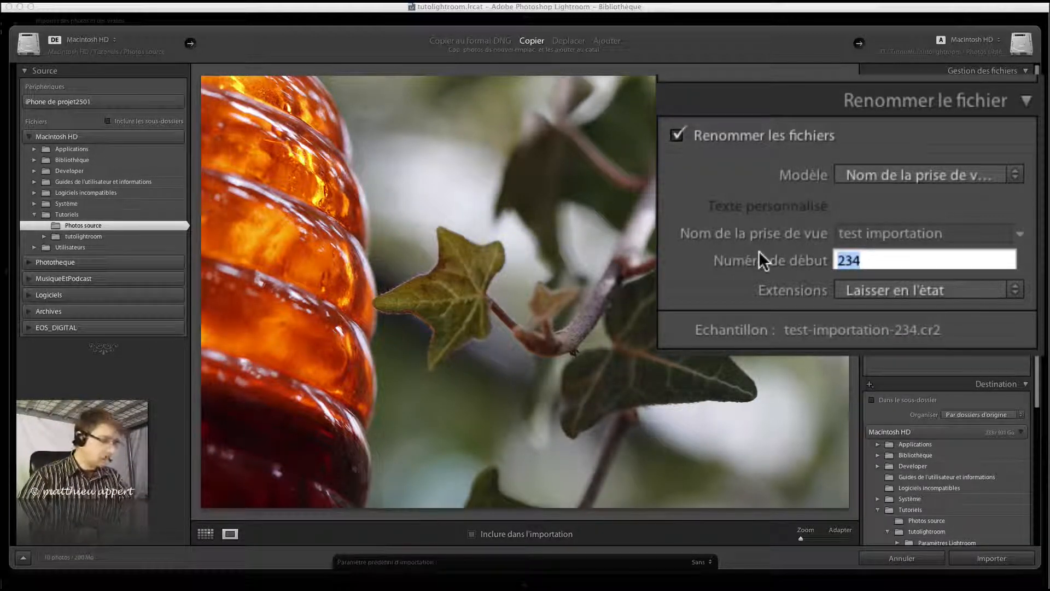
text(454)
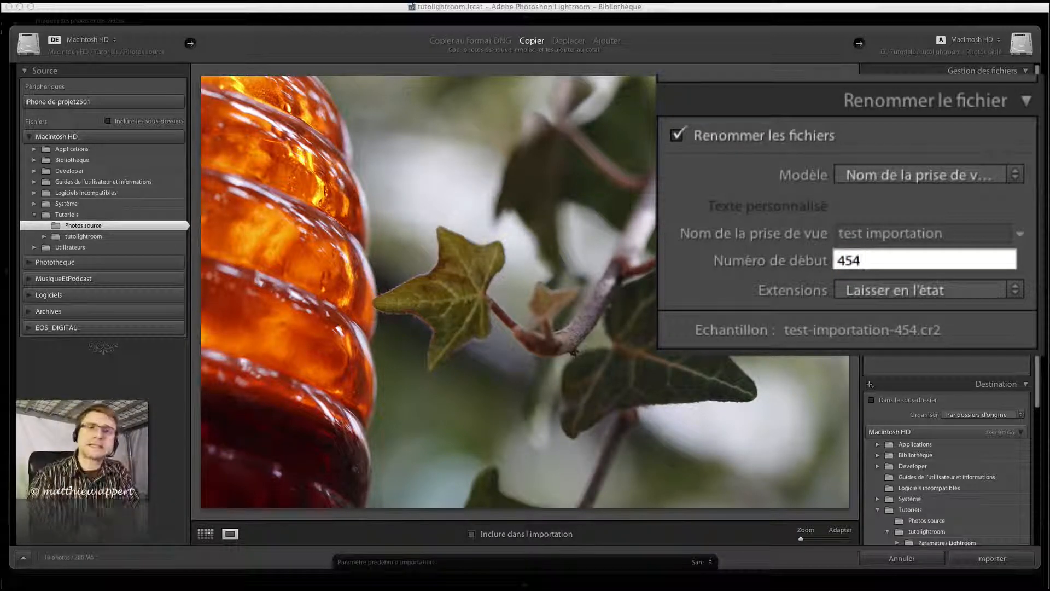
click(912, 285)
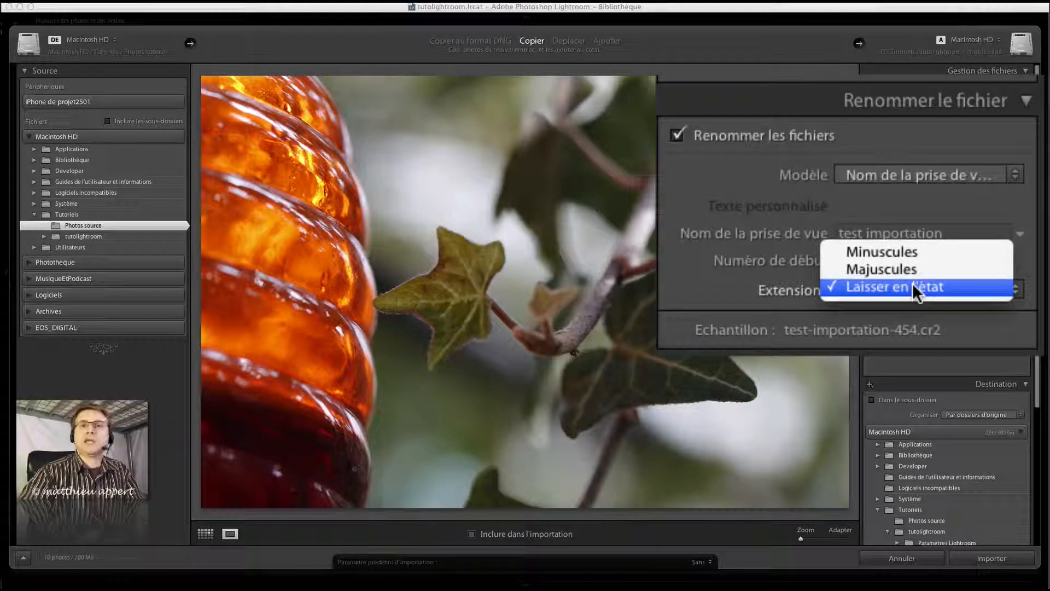
click(910, 271)
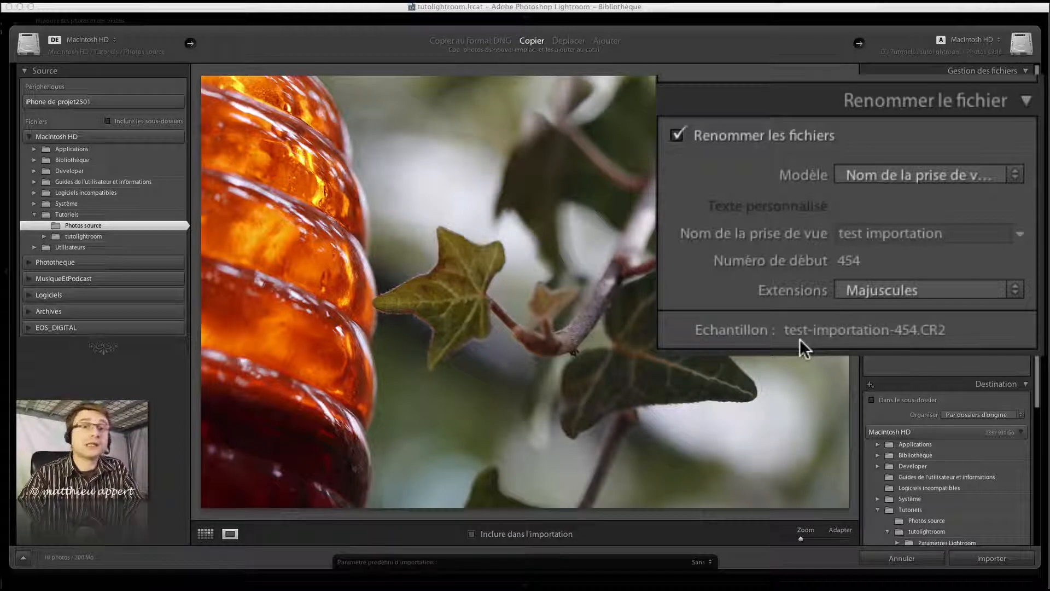
- Set the sequence start number to 1, then switch file renaming off and return to the thumbnail grid
click(896, 260)
text(1)
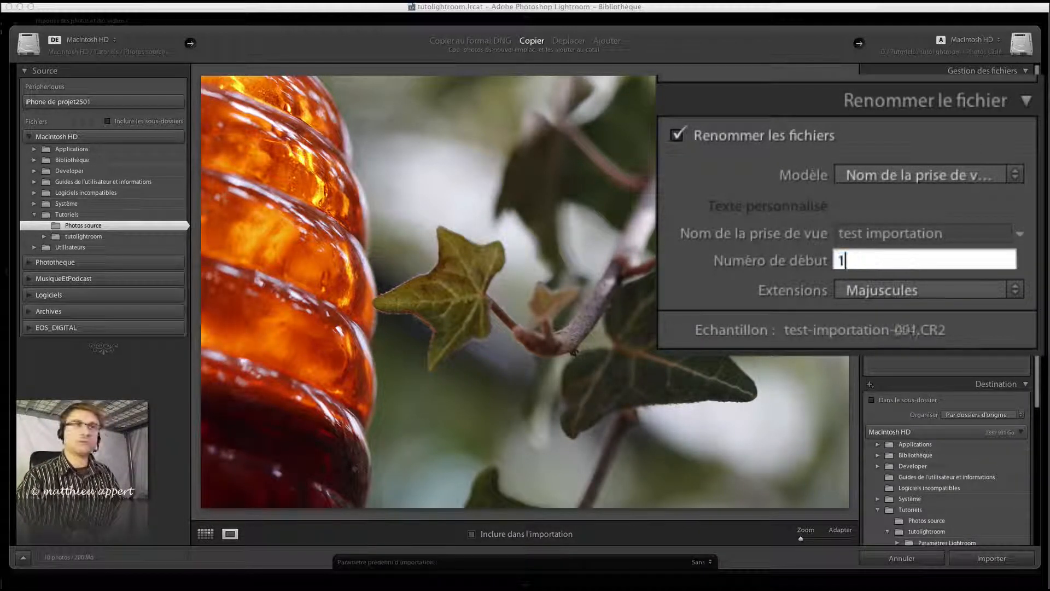
click(768, 137)
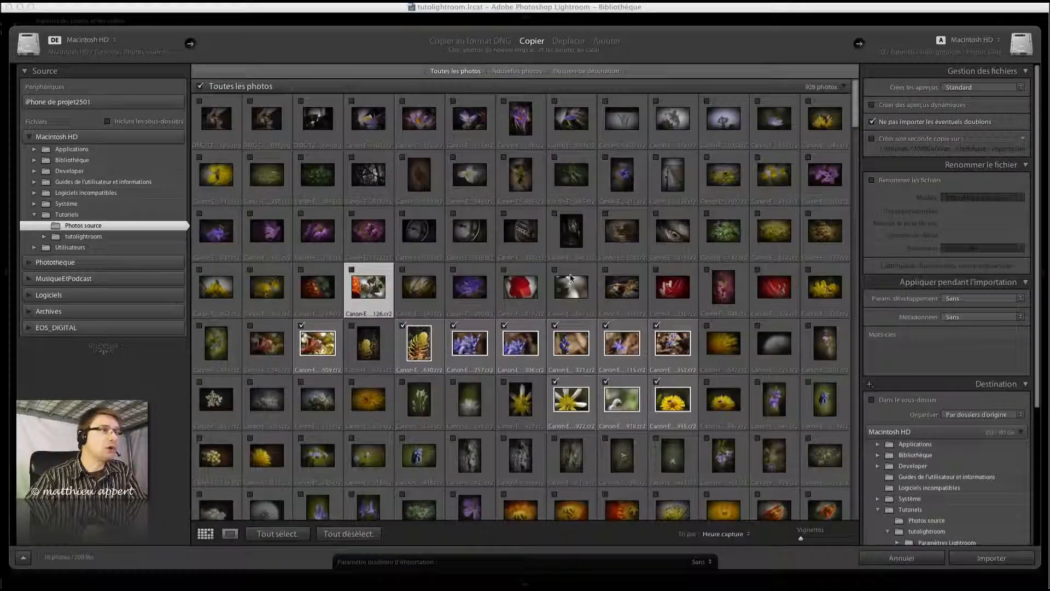
click(205, 533)
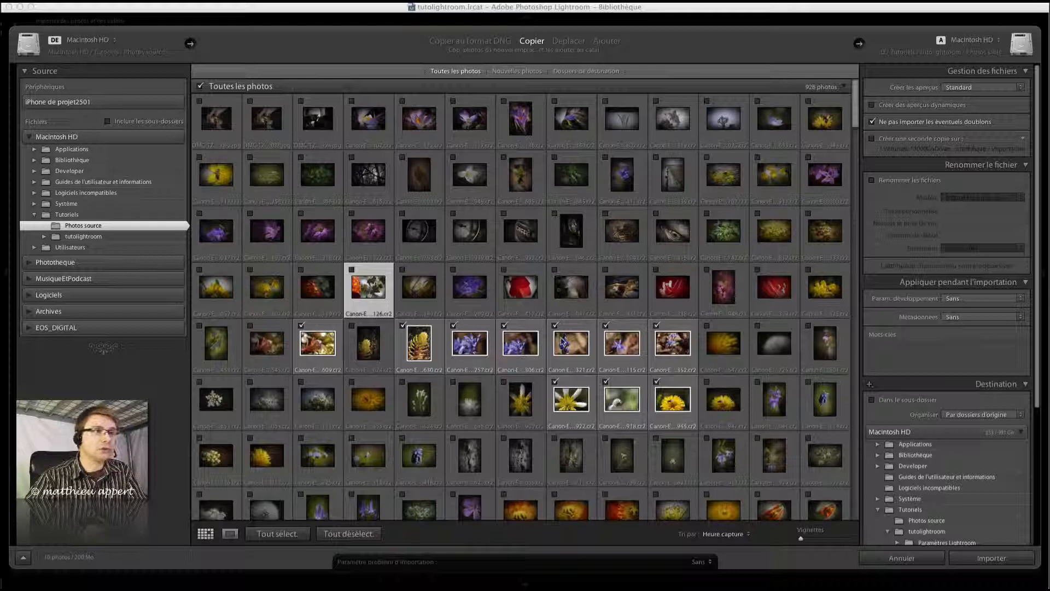
click(563, 343)
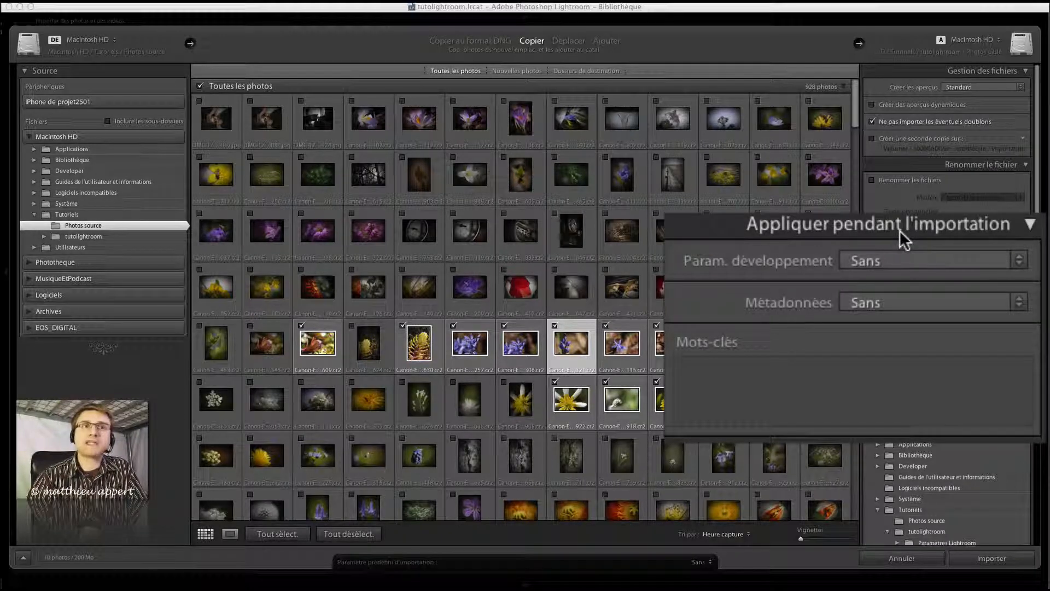
- Choose the Polaroid vieilli colour preset as the development setting applied during import
click(869, 260)
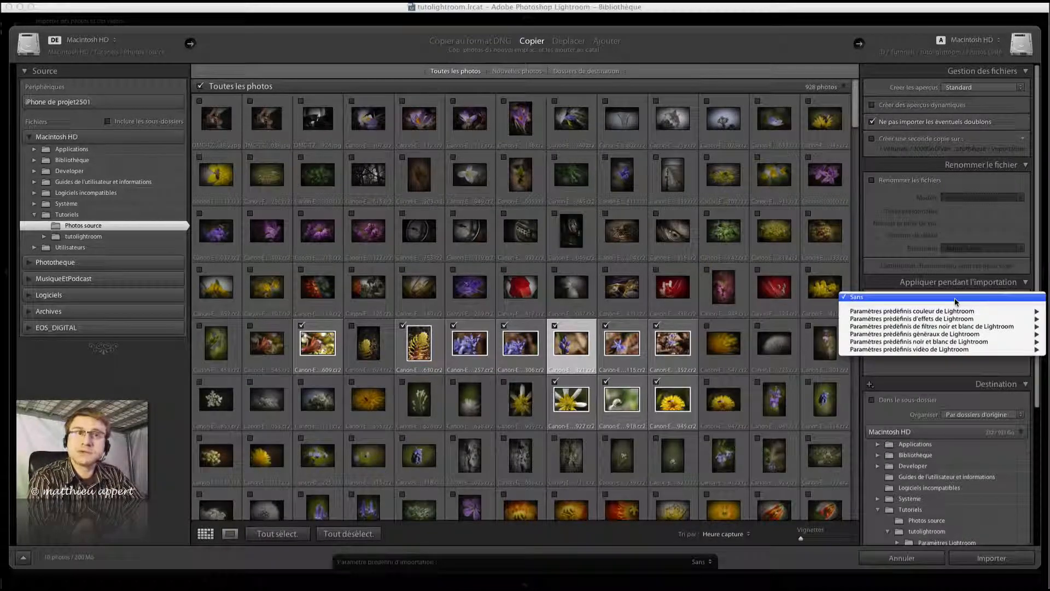
mouse_move(954, 312)
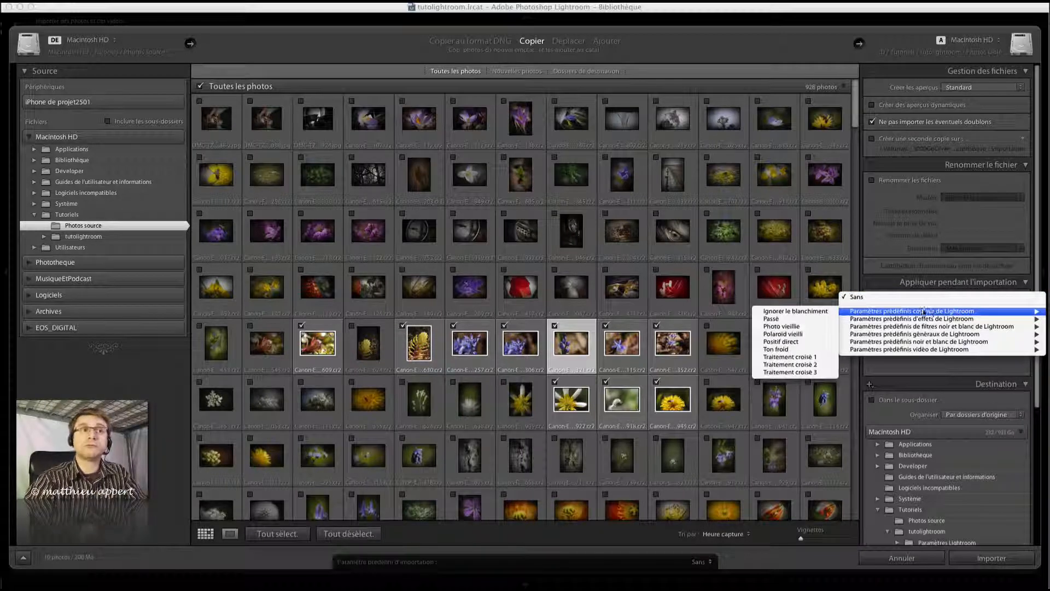
mouse_move(895, 318)
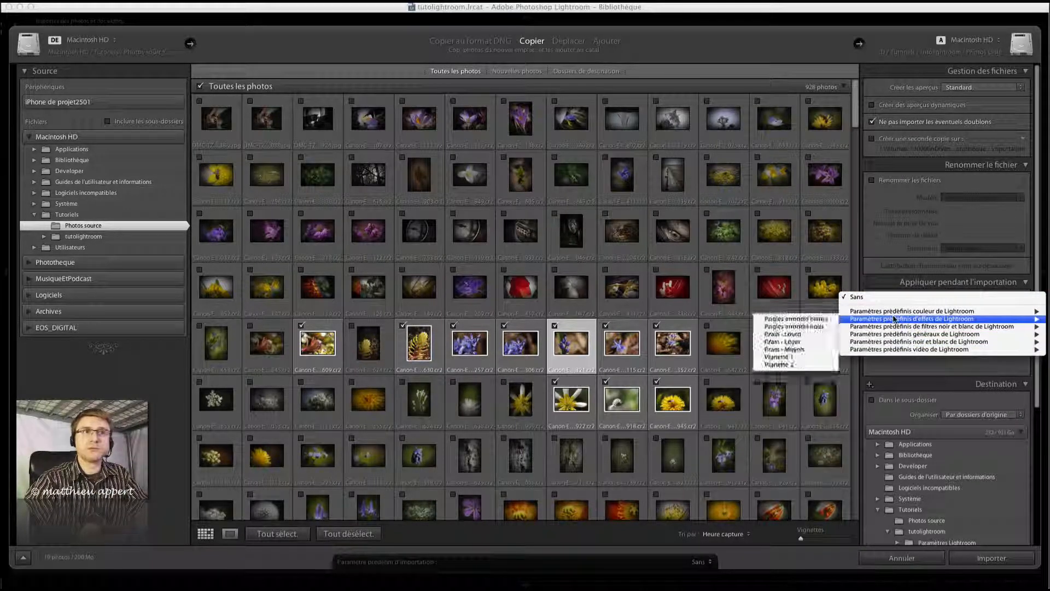
mouse_move(893, 350)
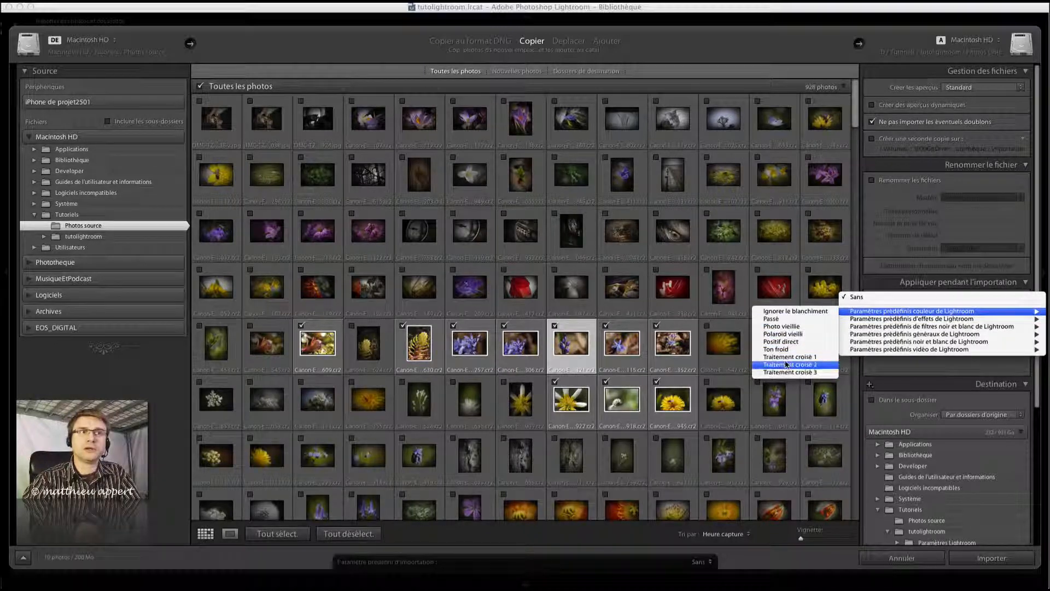
click(783, 334)
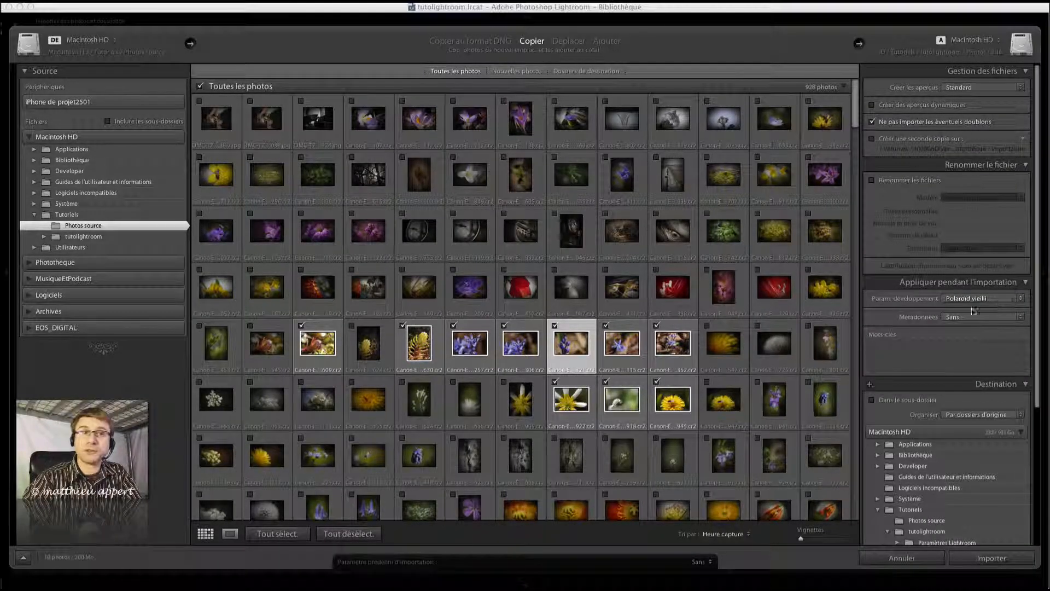
- Mark the red flower photo in the fourth row for import and choose the Filtre orange black-and-white development preset
click(677, 292)
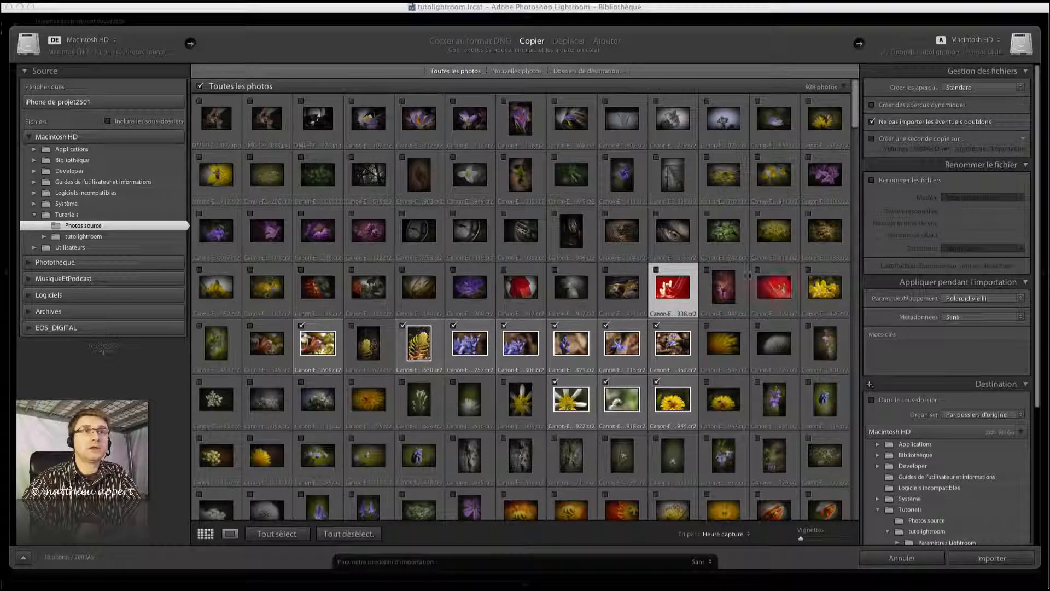
key(p)
click(960, 299)
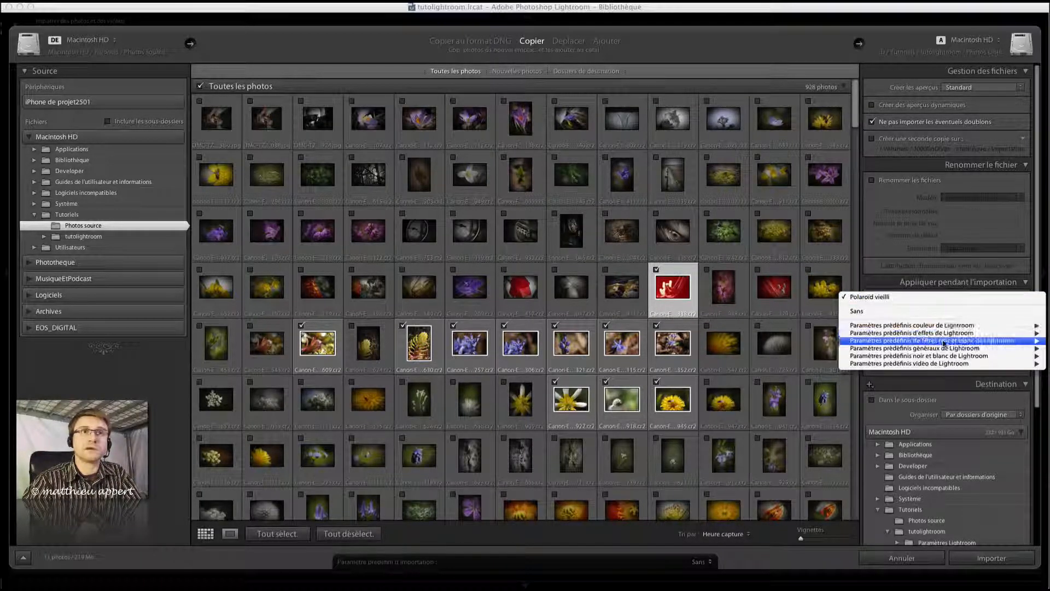
mouse_move(940, 340)
click(788, 365)
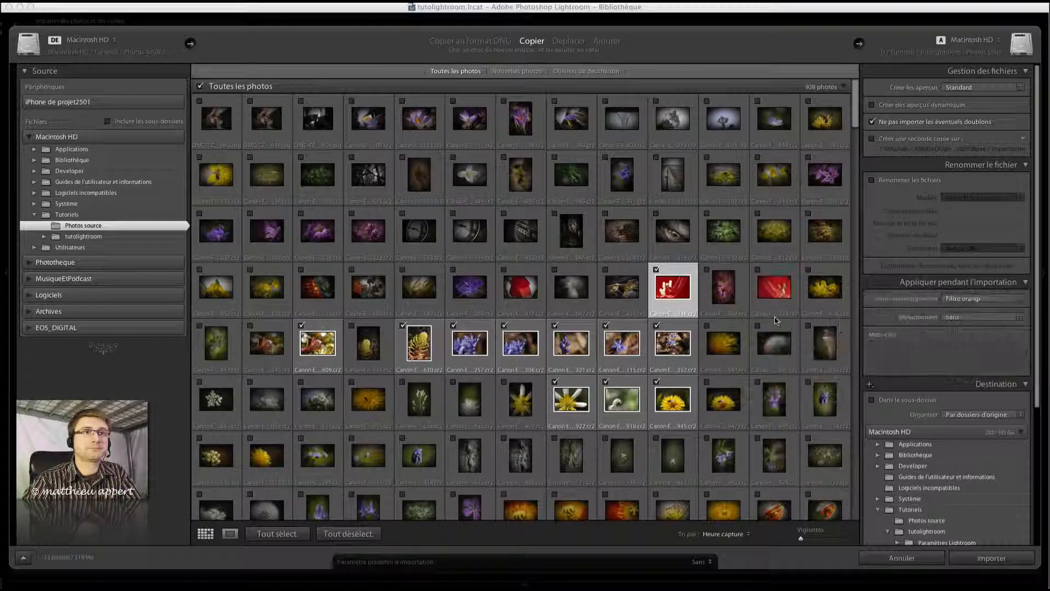
- Select the blue flower photo among the marked images and reset the import development preset to Sans
click(572, 340)
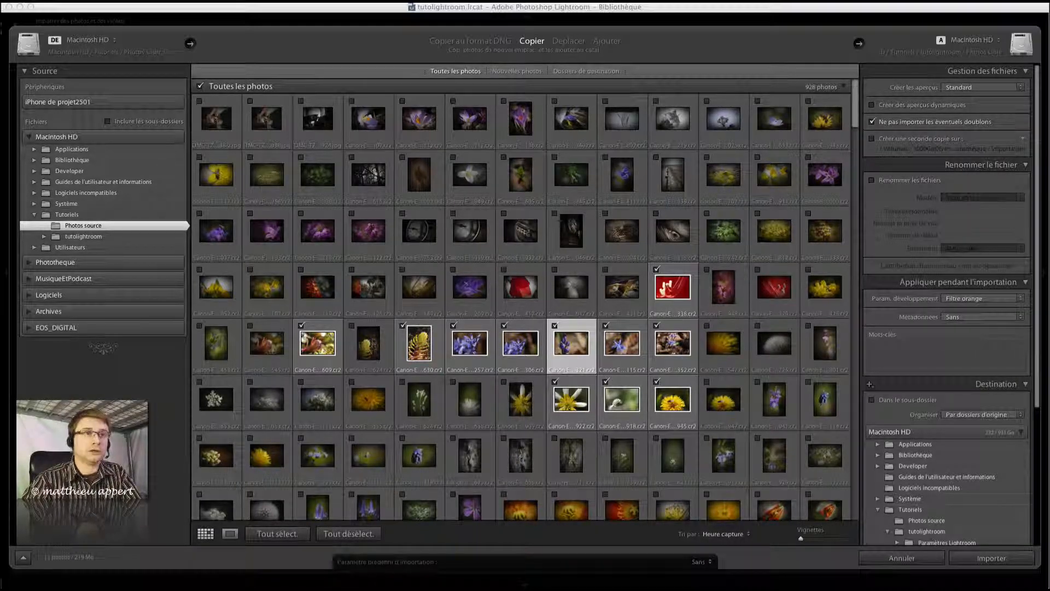
click(682, 294)
click(1001, 299)
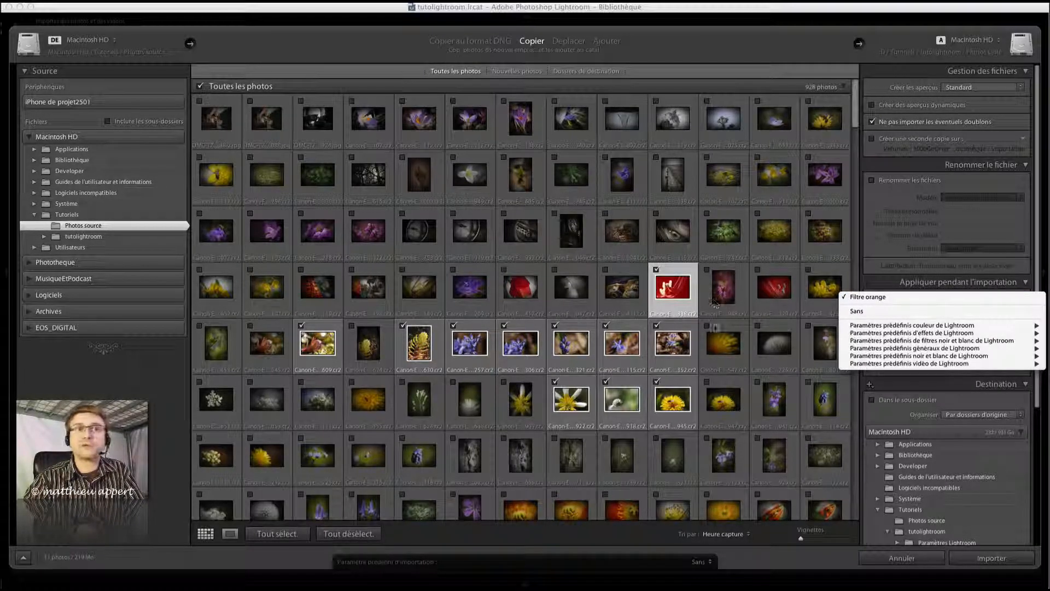
click(705, 336)
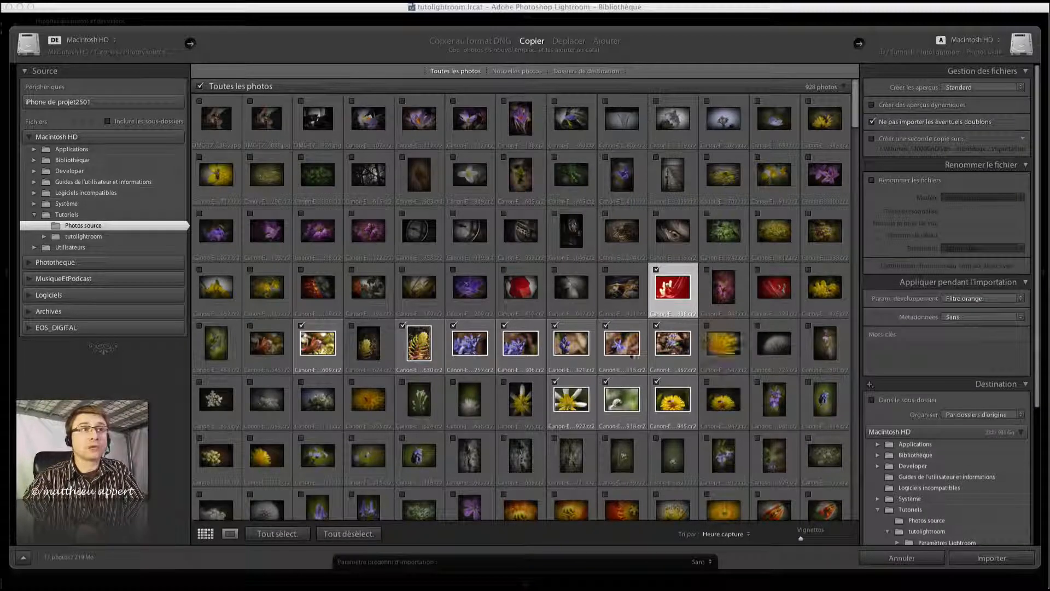
click(580, 353)
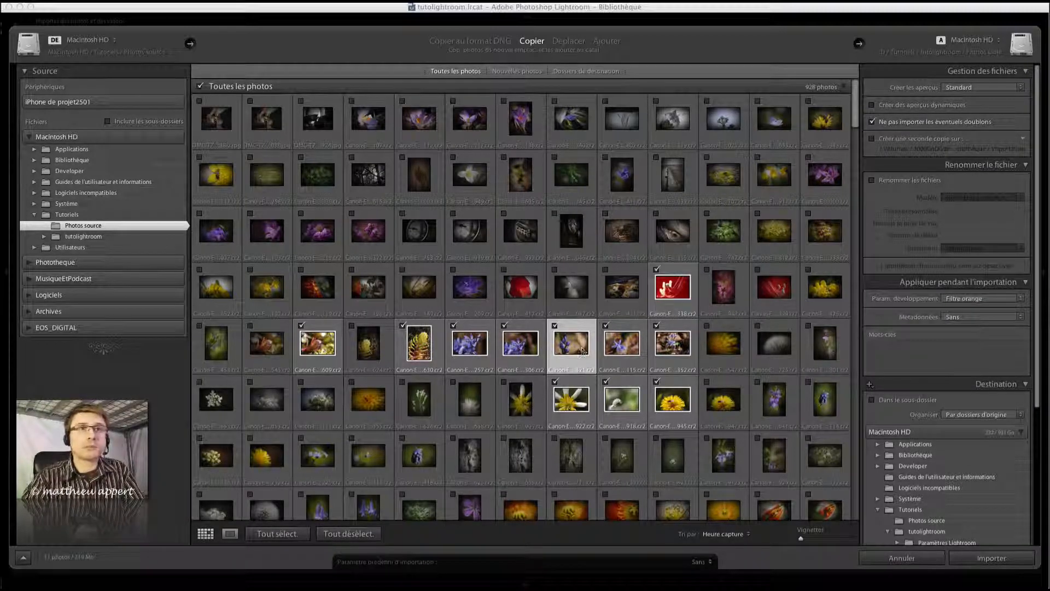
click(982, 299)
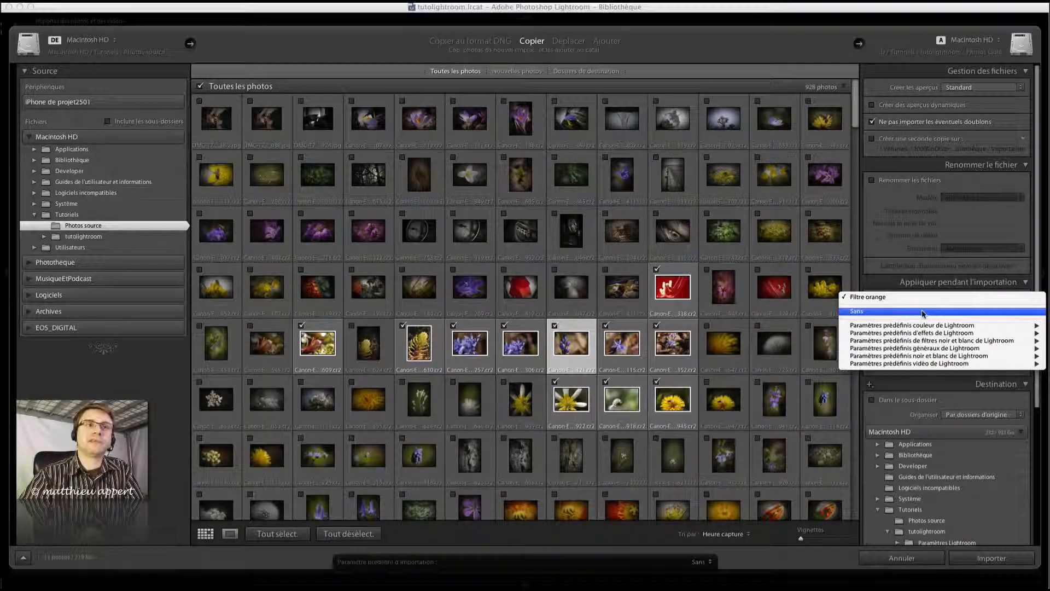
click(923, 312)
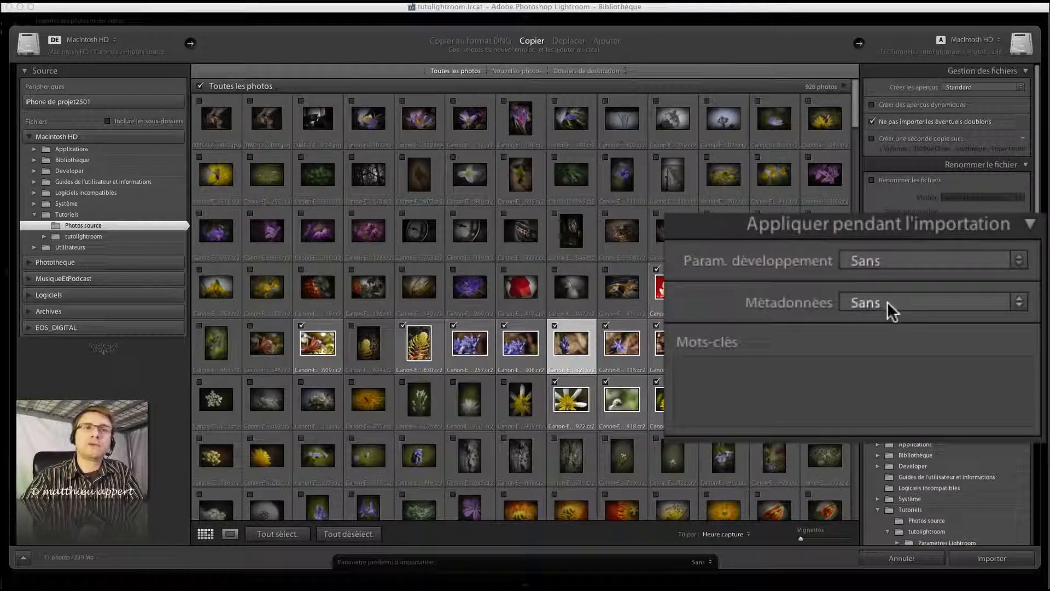
- Open the metadata preset editor from the import settings, look over its fields, and close it without saving a preset
click(887, 302)
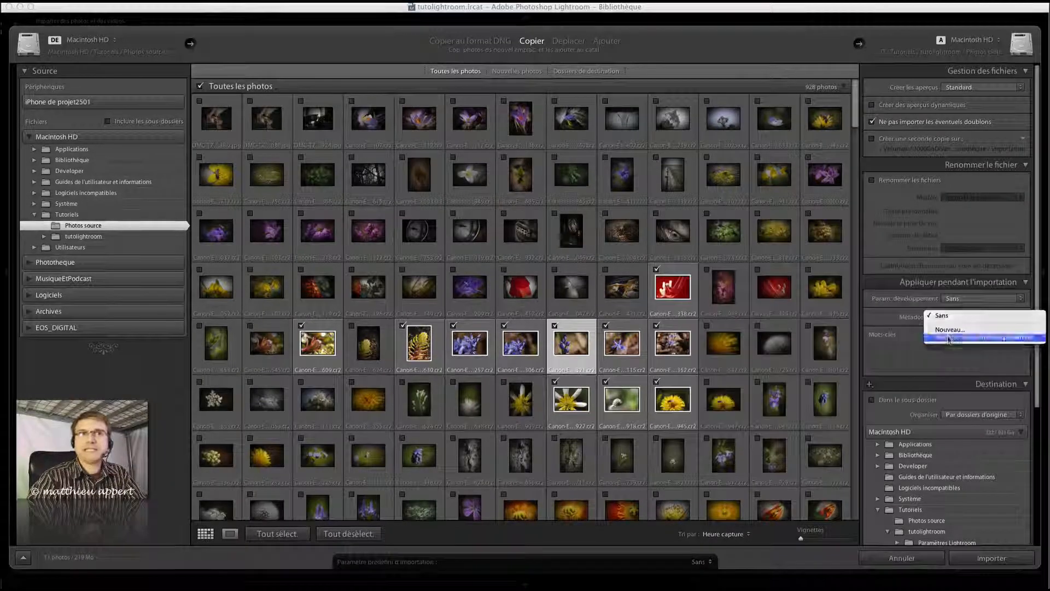
click(949, 339)
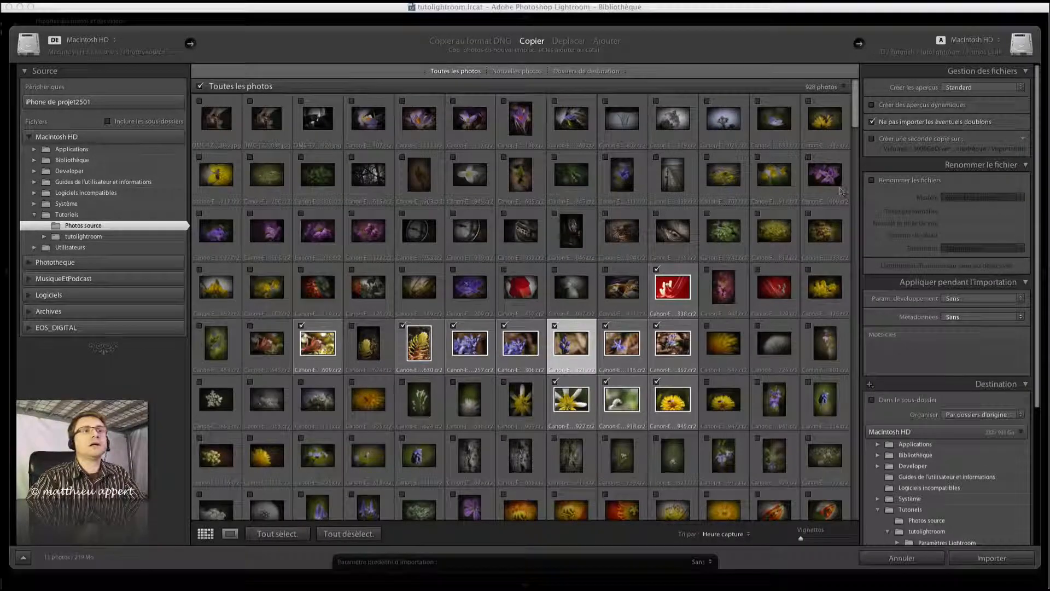
drag(193, 152, 622, 159)
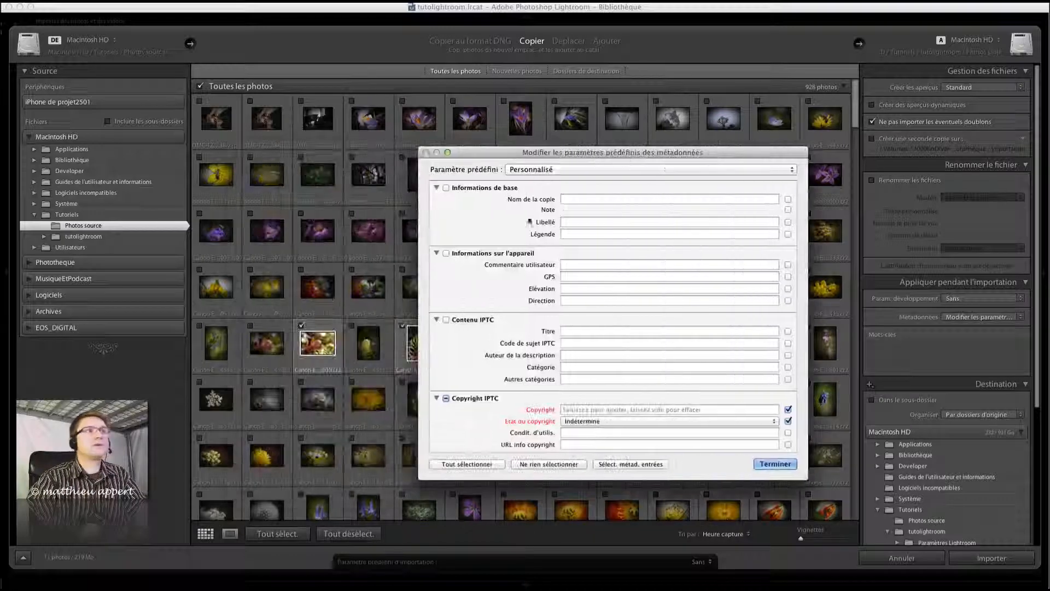
click(775, 464)
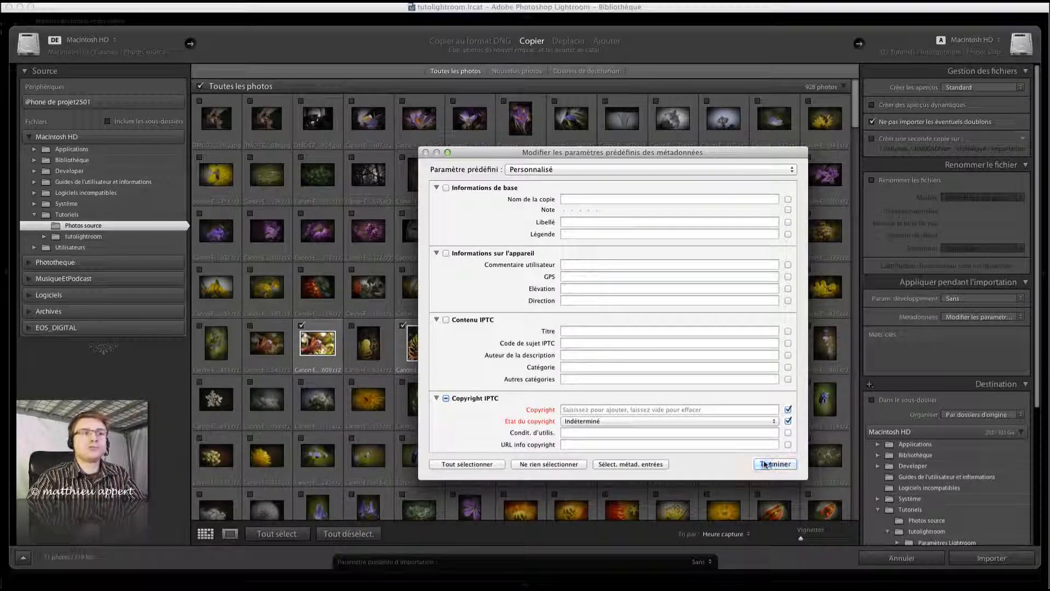
click(553, 249)
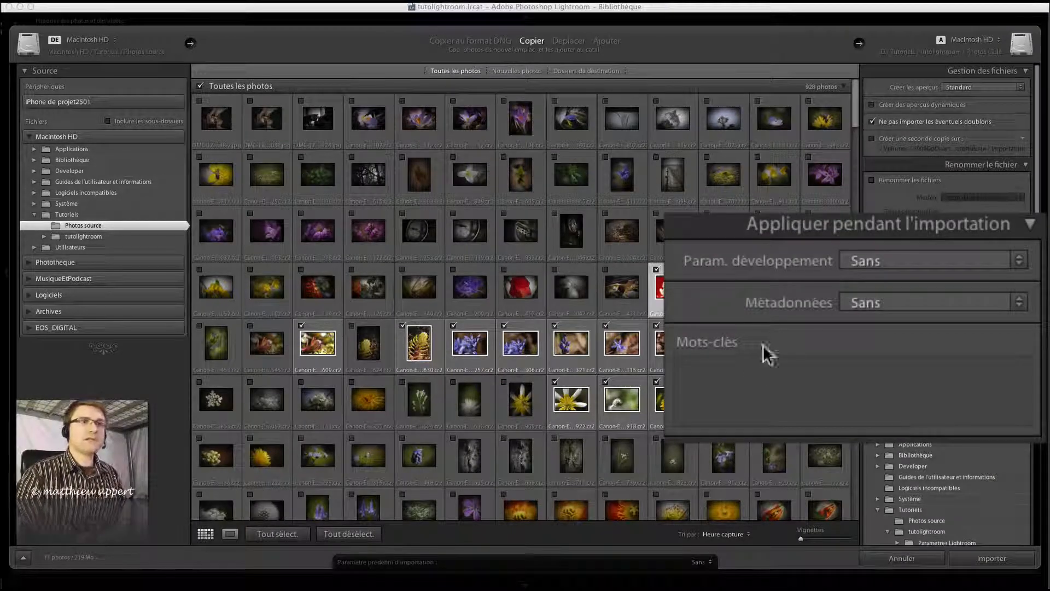
- Enter Fleur, Fleurs as the keywords applied during import
click(726, 364)
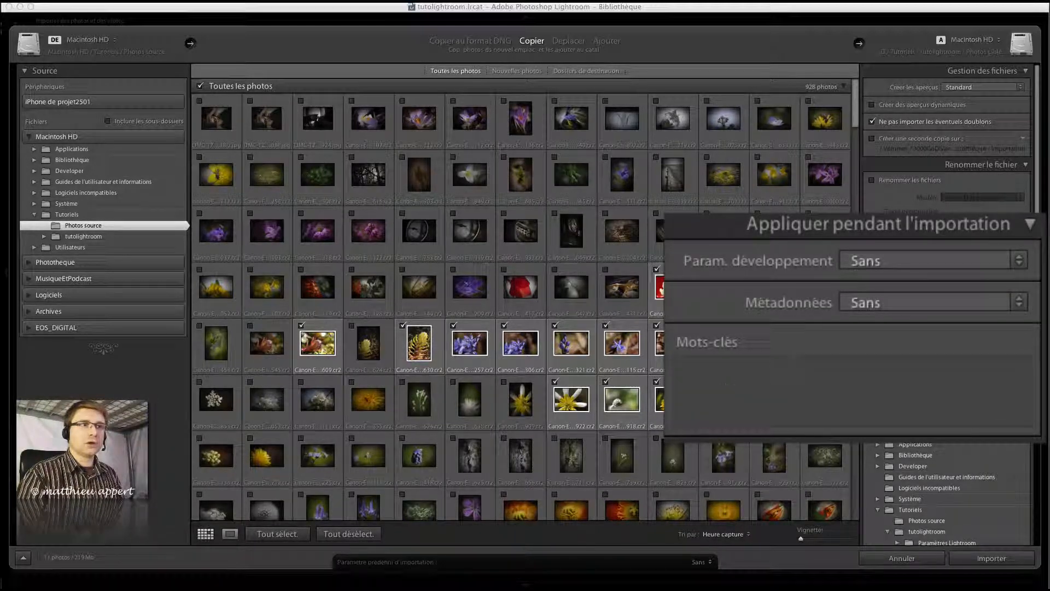
click(892, 387)
text(Fleurs)
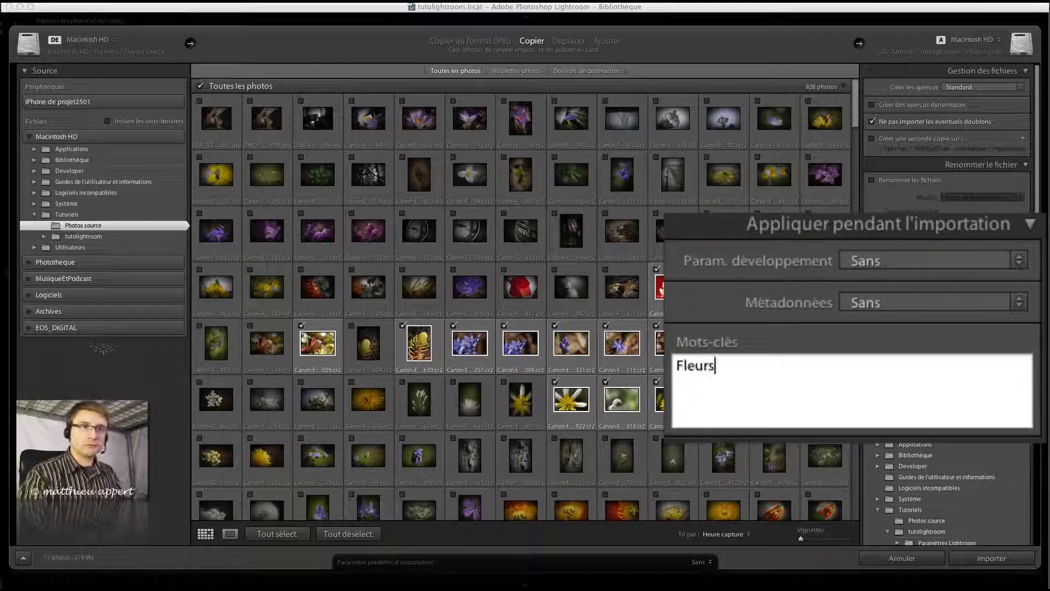
key(BackSpace)
text(,)
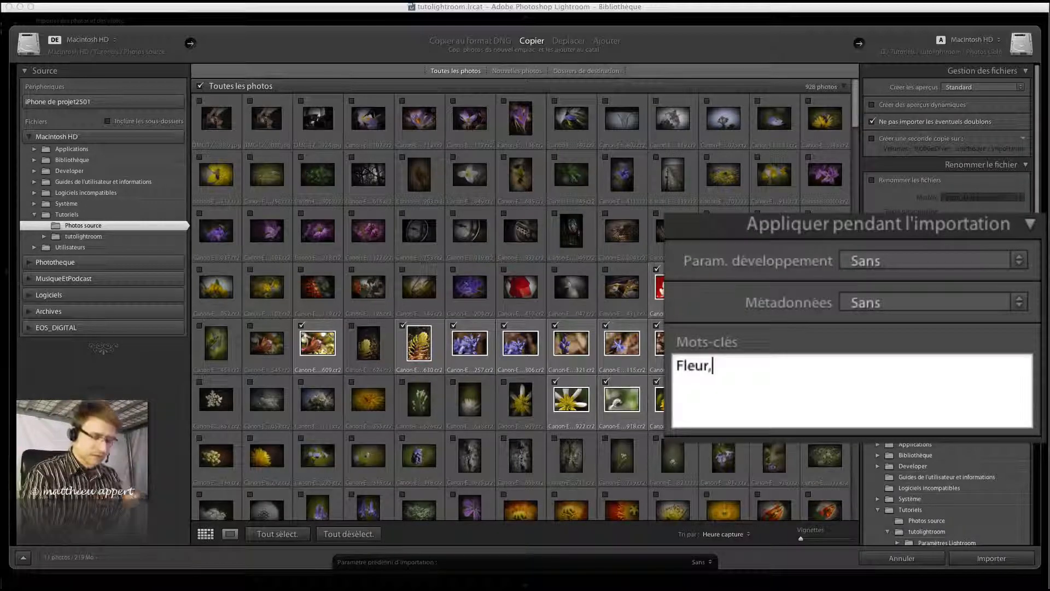
text( Fleurs)
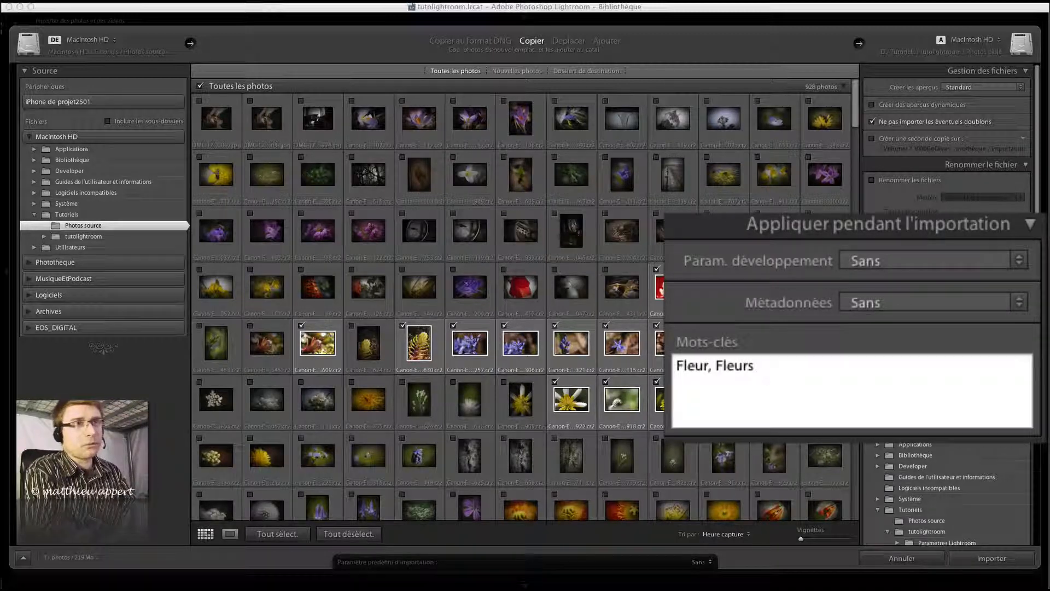
- Replace the second keyword Fleurs with the placeholder keywords kjsdhfks df, sdflkdsjfl sdf
key(BackSpace)
key(BackSpace)
key(BackSpace)
key(BackSpace)
key(BackSpace)
key(BackSpace)
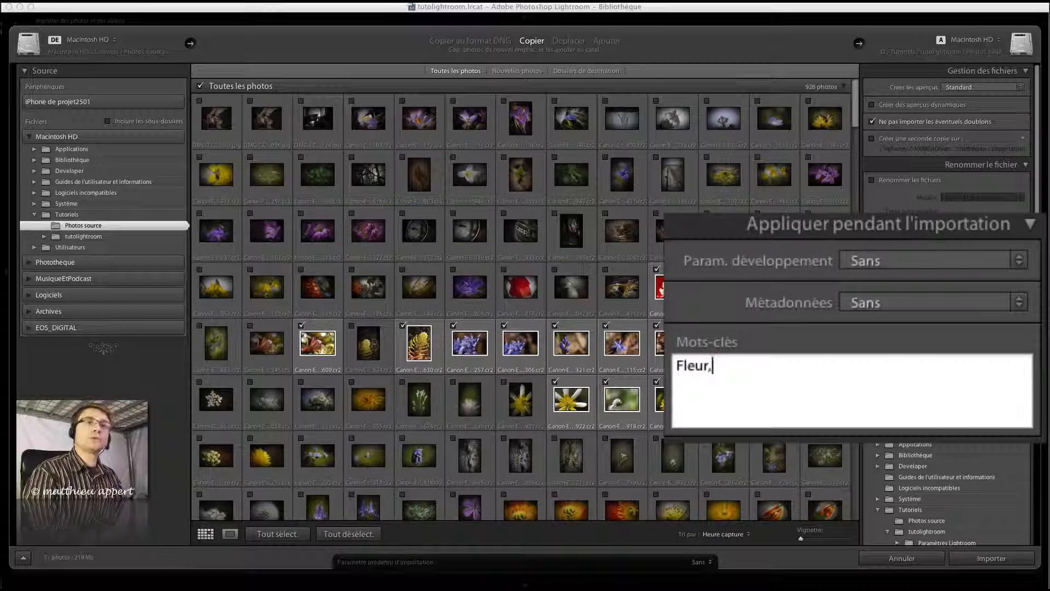
text(k)
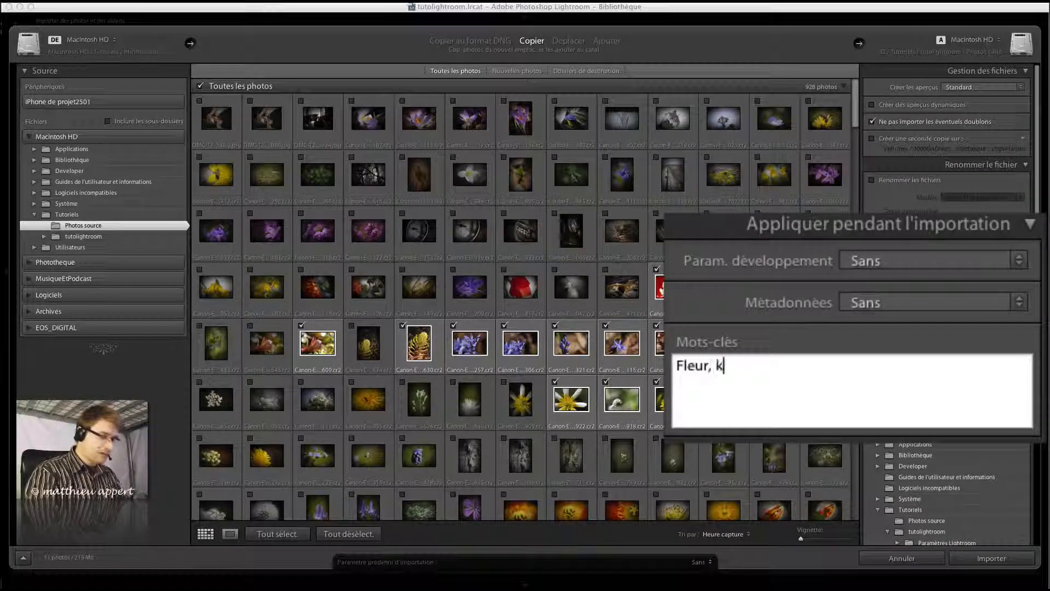
text(jsdhfks df, sdflkdsjfl sdf)
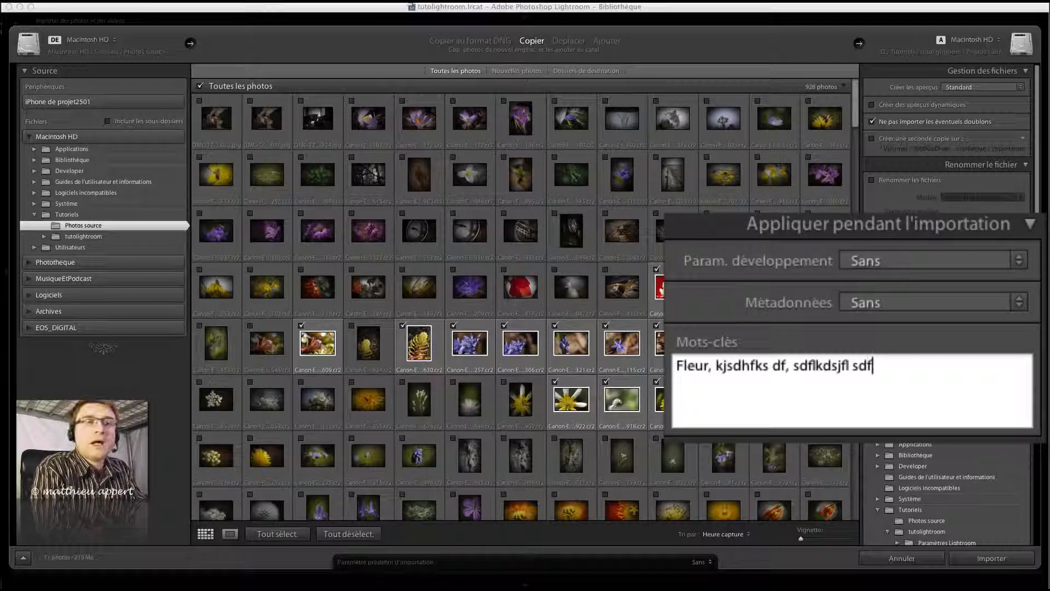
- Replace the placeholder keywords after Fleur with Macrophotographie, leaving no trailing comma
key(shift+Left)
key(shift+Left)
key(shift+Left)
key(shift+Left)
key(shift+Left)
key(shift+Left)
key(shift+Left)
key(shift+Left)
key(shift+Left)
key(shift+Left)
key(shift+Left)
key(shift+Left)
key(shift+Left)
key(shift+Left)
key(shift+Left)
key(shift+Left)
key(shift+Left)
key(shift+Left)
key(shift+Left)
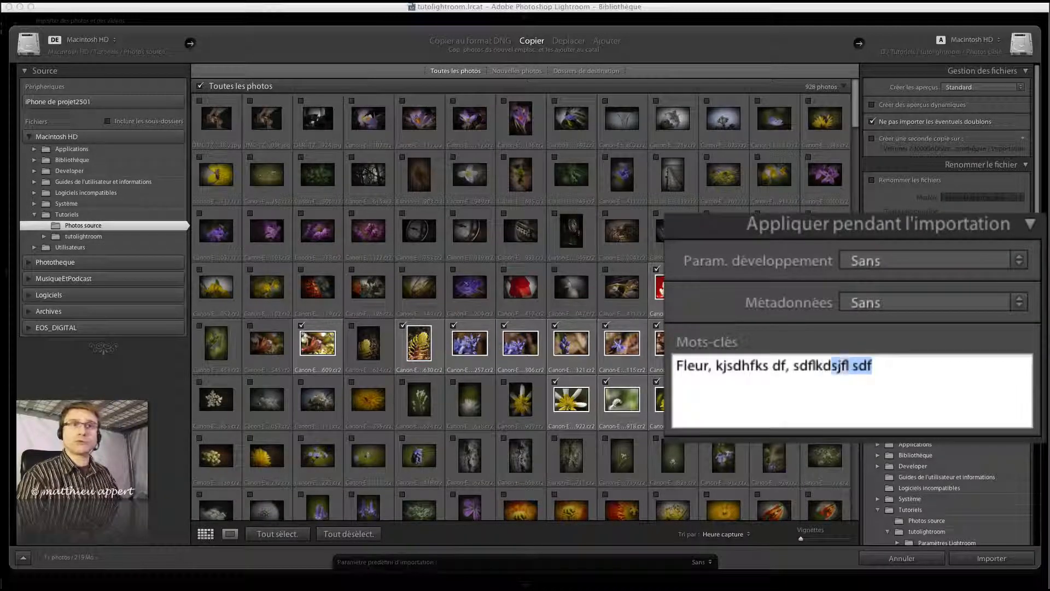
key(shift+Left)
key(shift+Left)
key(shift+Left)
key(shift+Left)
key(shift+Left)
key(shift+Left)
key(shift+Left)
key(shift+Left)
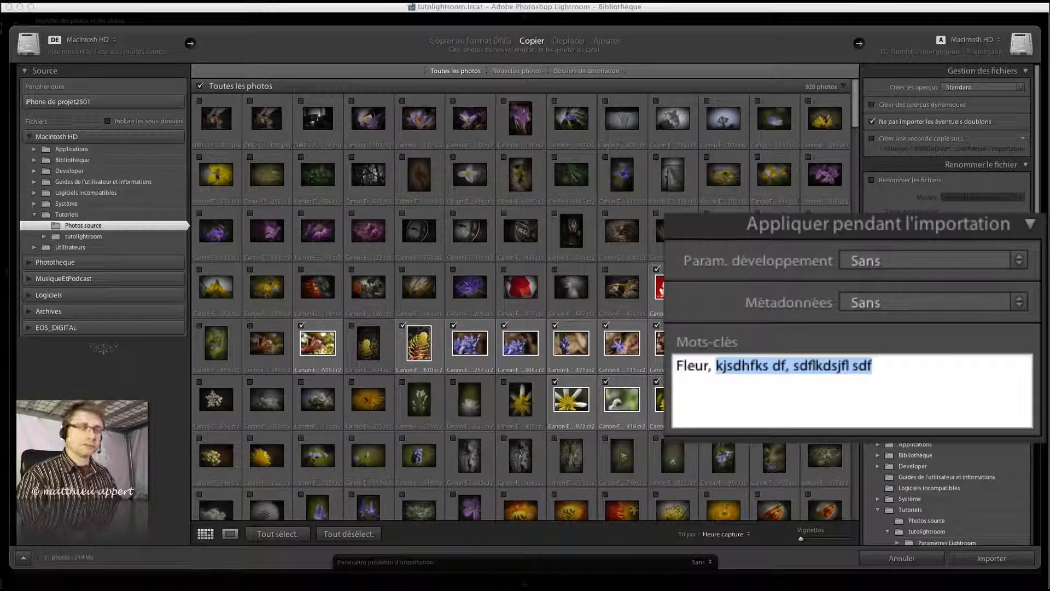
text(Macrop)
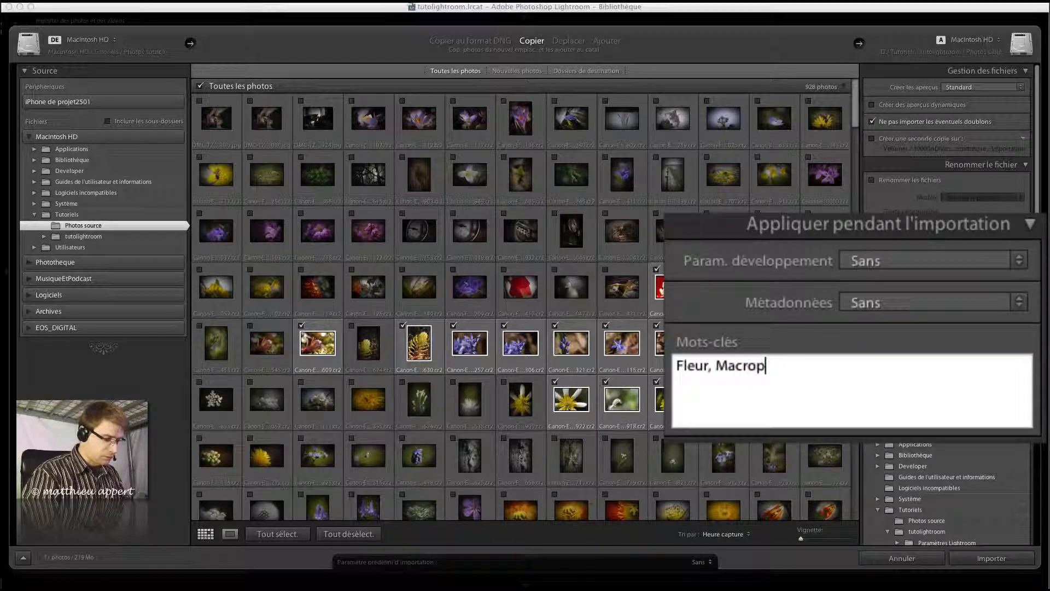
text(hotographie,)
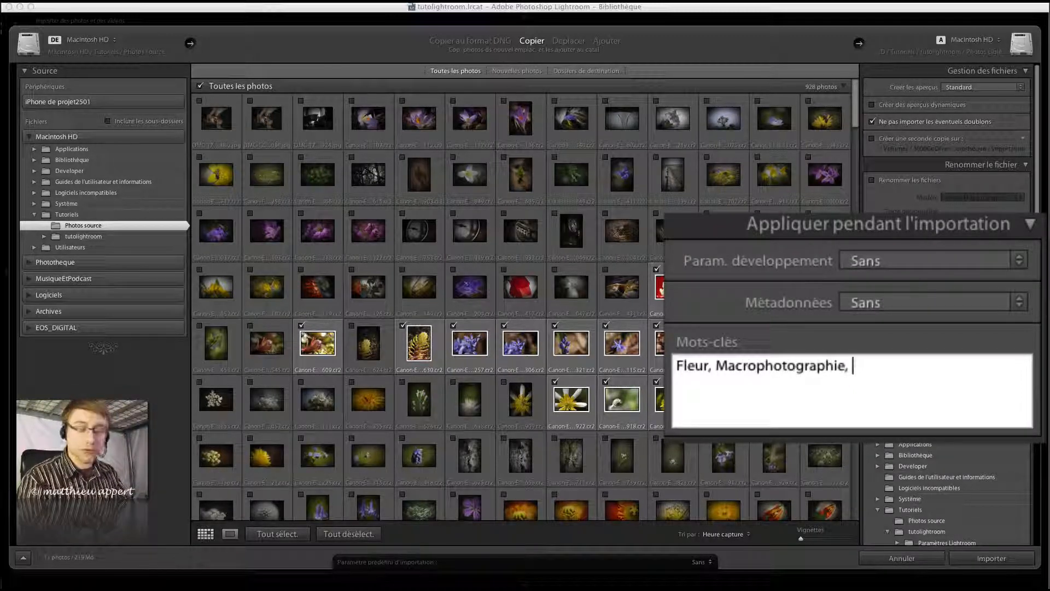
key(BackSpace)
key(BackSpace)
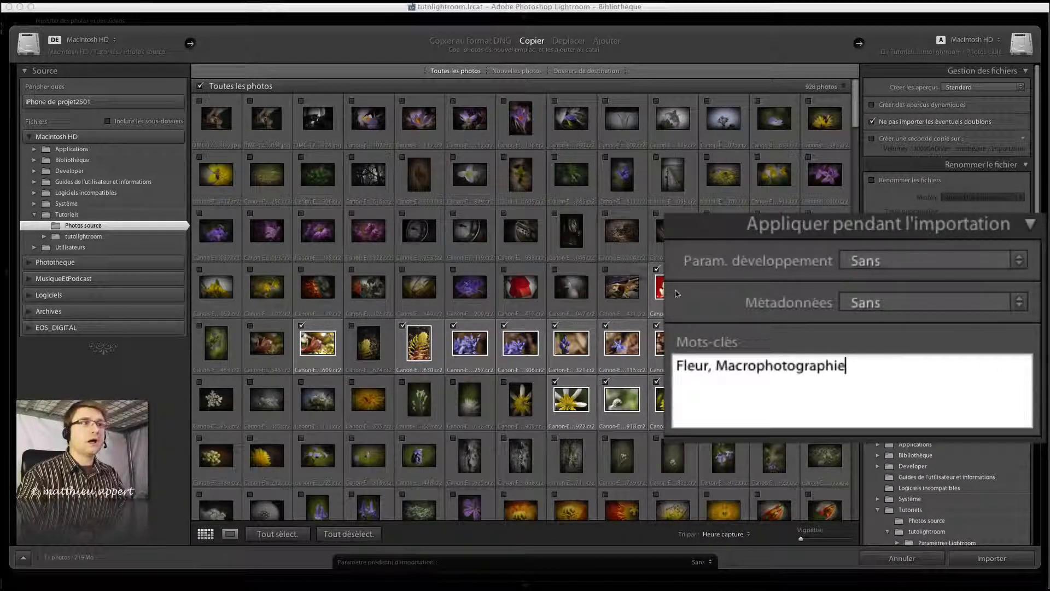
- Append the keyword rouge after Macrophotographie in the import keywords and apply the entry
click(677, 293)
click(954, 382)
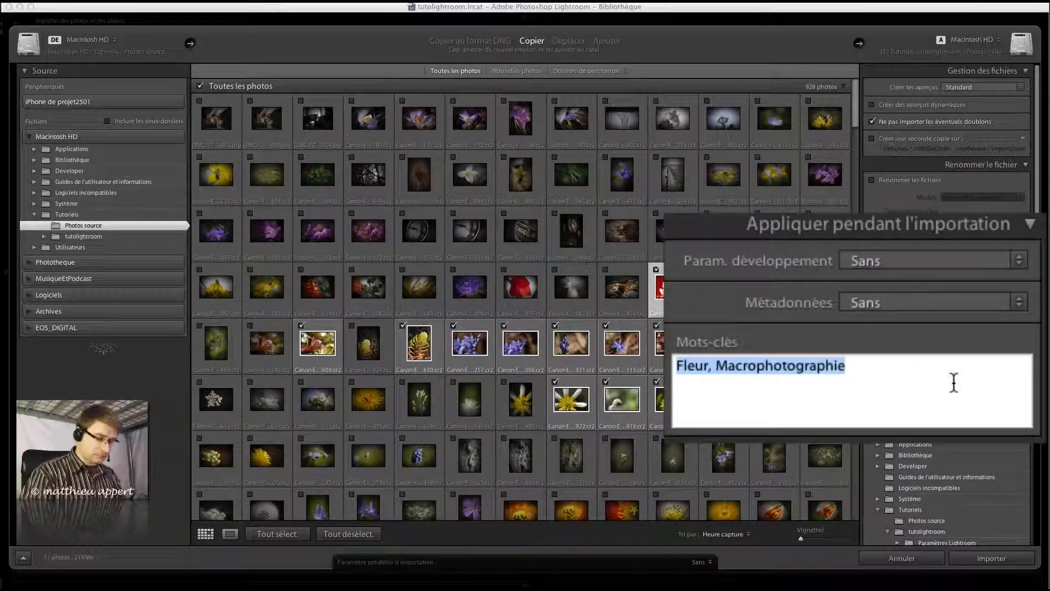
key(Right)
text(,)
text( r)
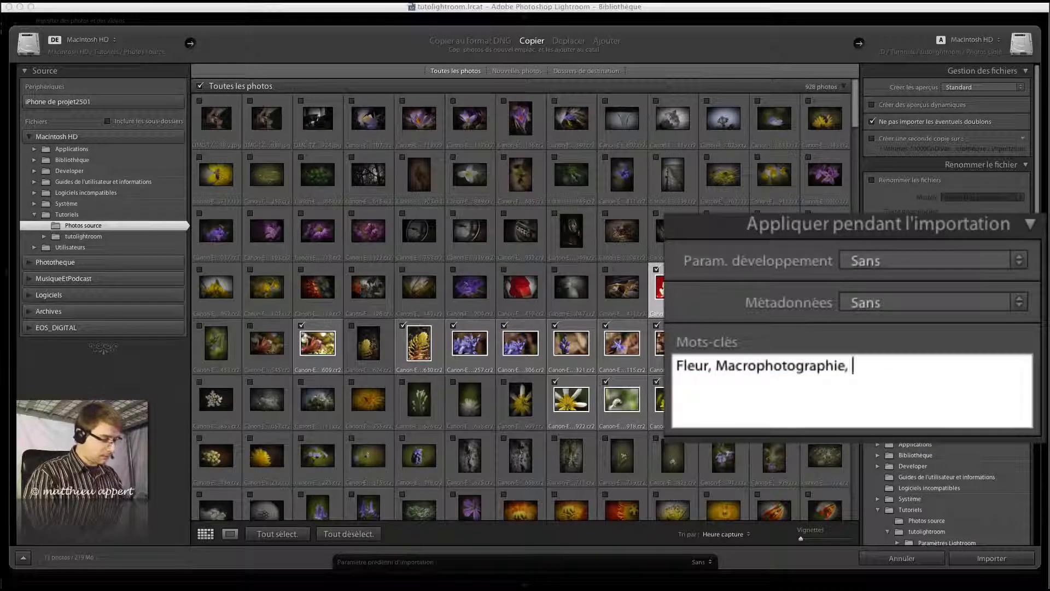
text(ouge)
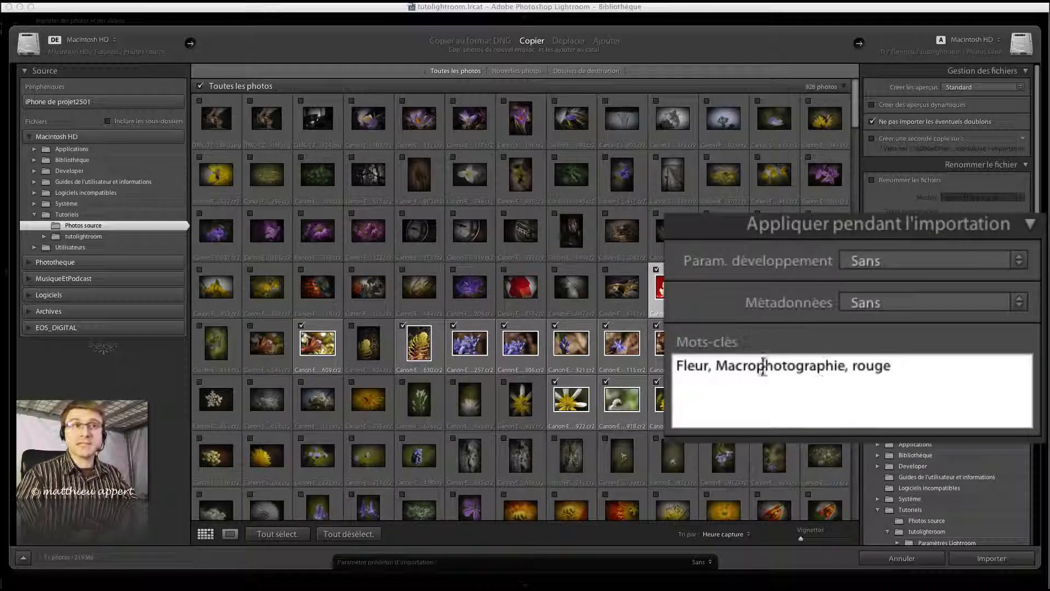
key(Return)
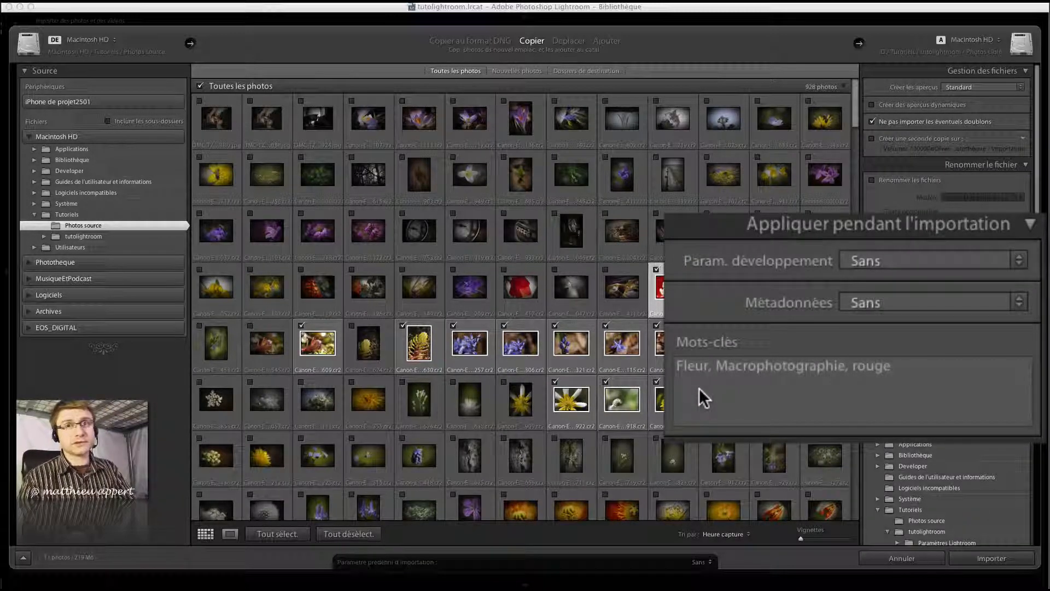
- Capitalise the import keyword rouge as Rouge and restore its lowercase initial
click(874, 362)
click(857, 366)
key(BackSpace)
text(R)
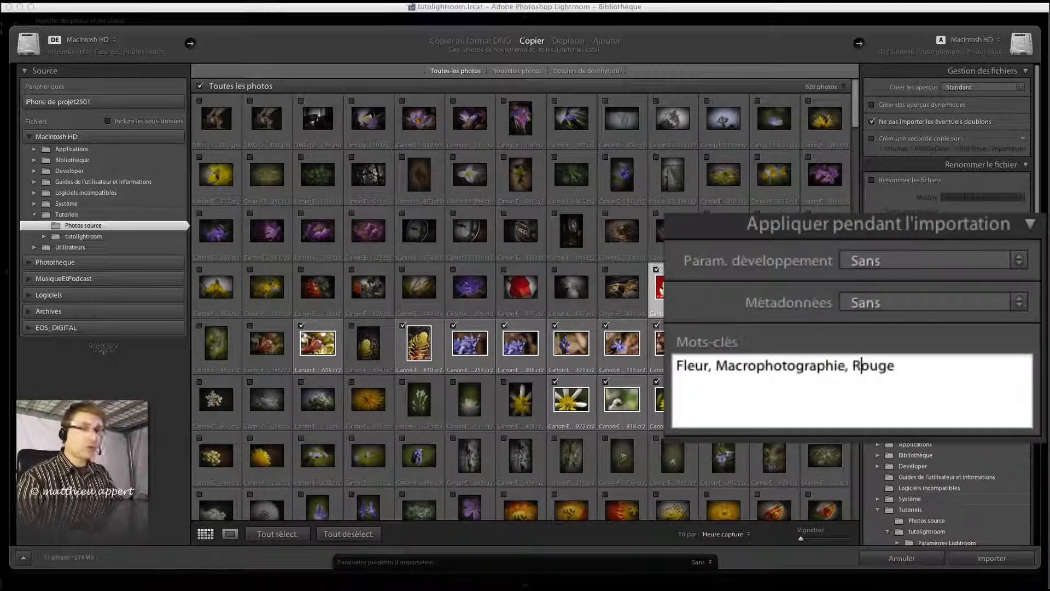
key(BackSpace)
text(r)
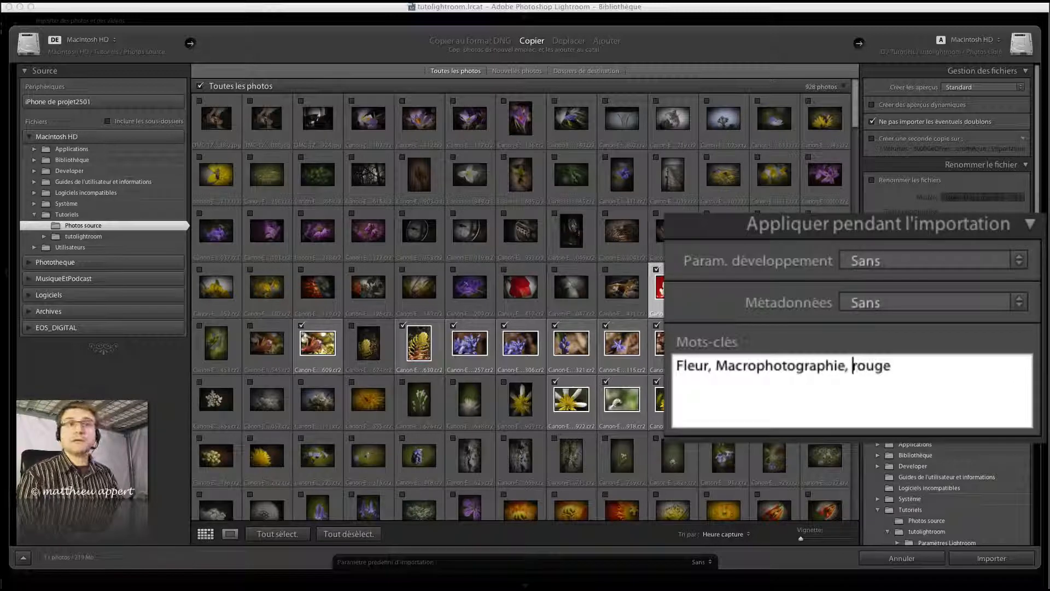
- Change the initials of the first two import keywords to lowercase, giving fleur, macrophotographie
key(Left)
key(Left)
key(Left)
key(Left)
key(Left)
key(Left)
key(Left)
key(Left)
key(Left)
key(Left)
key(Left)
key(Left)
key(Left)
key(Left)
key(Left)
key(Left)
key(Left)
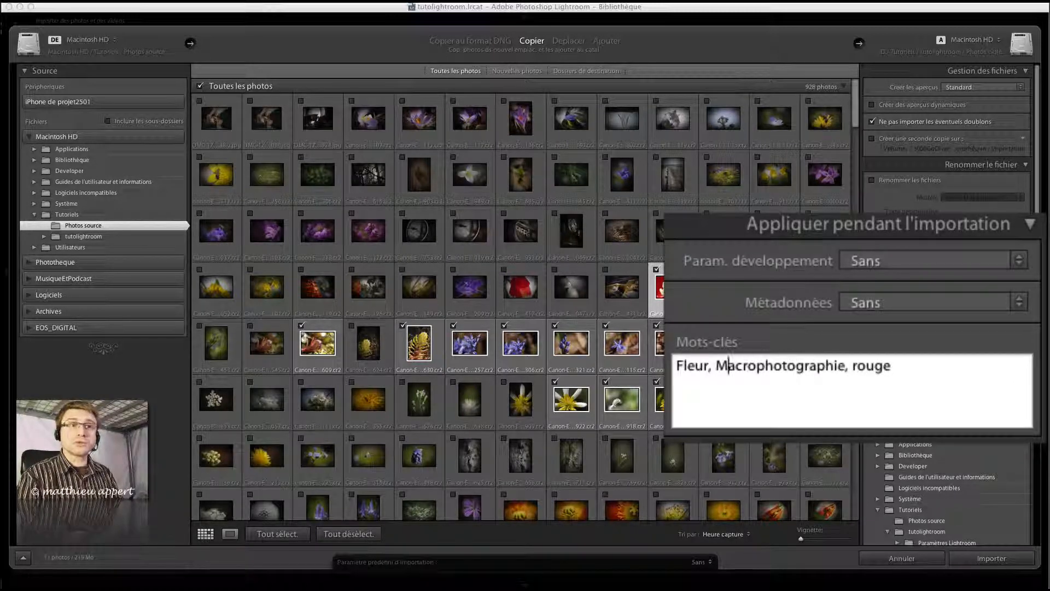
key(shift+Left)
text(m)
key(Up)
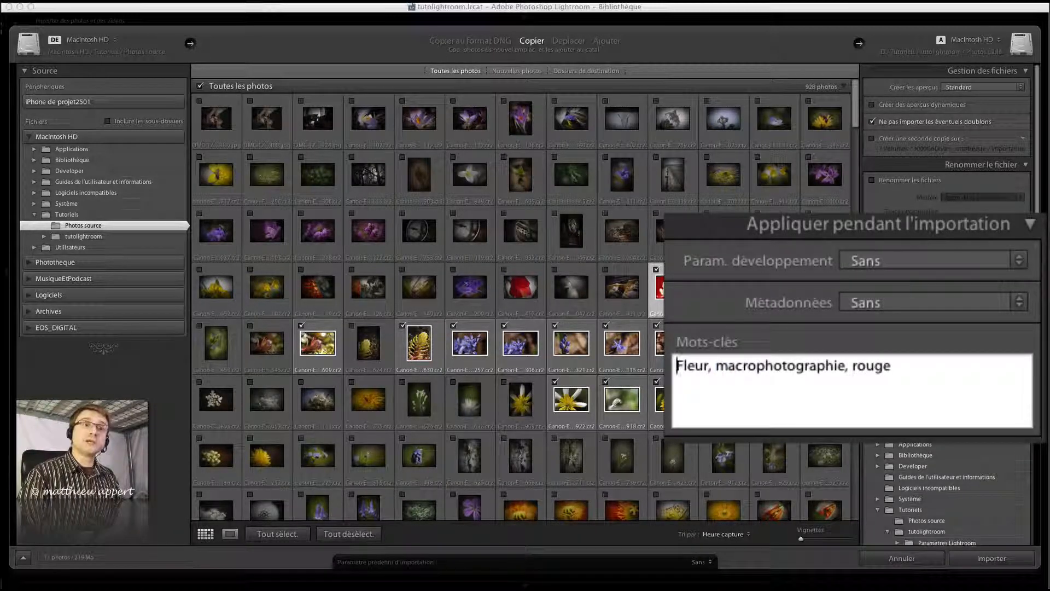
key(BackSpace)
text(f)
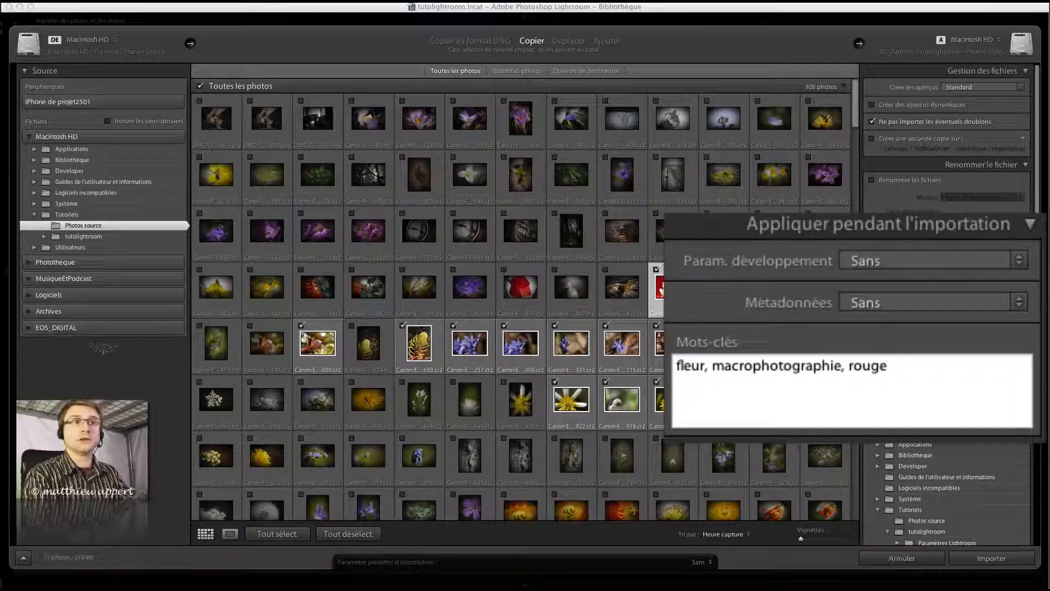
- Delete the keyword rouge and its preceding comma from the end of the import keywords
key(Down)
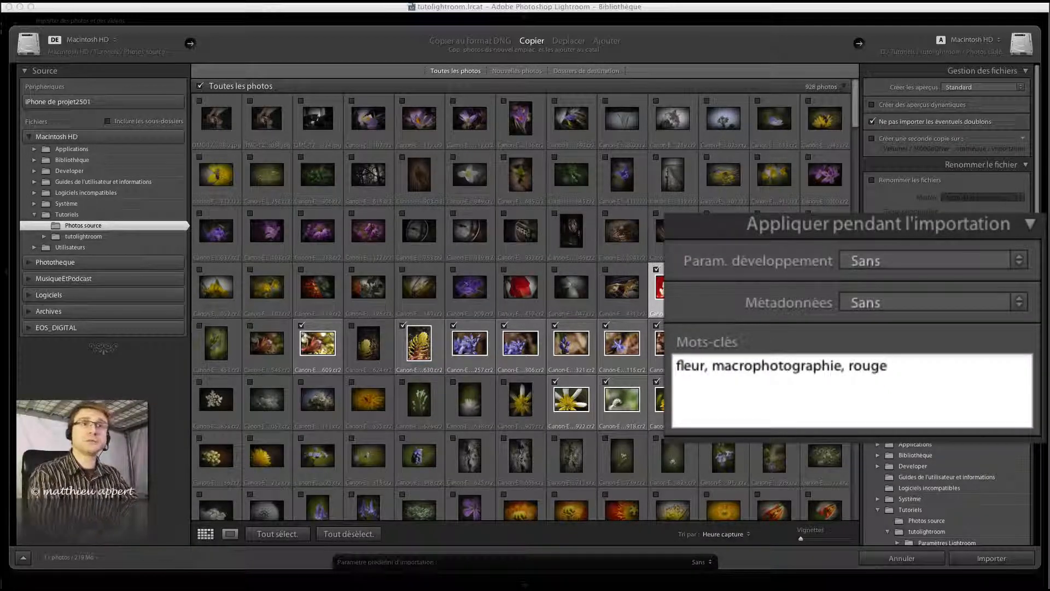
key(BackSpace)
key(BackSpace)
key(BackSpace)
key(BackSpace)
key(BackSpace)
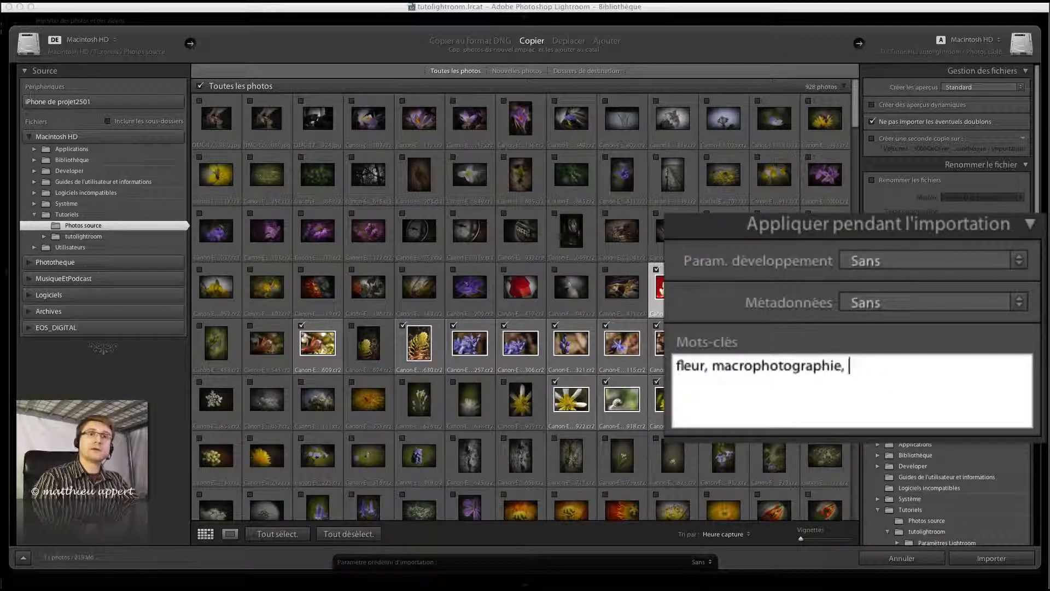
key(BackSpace)
key(BackSpace)
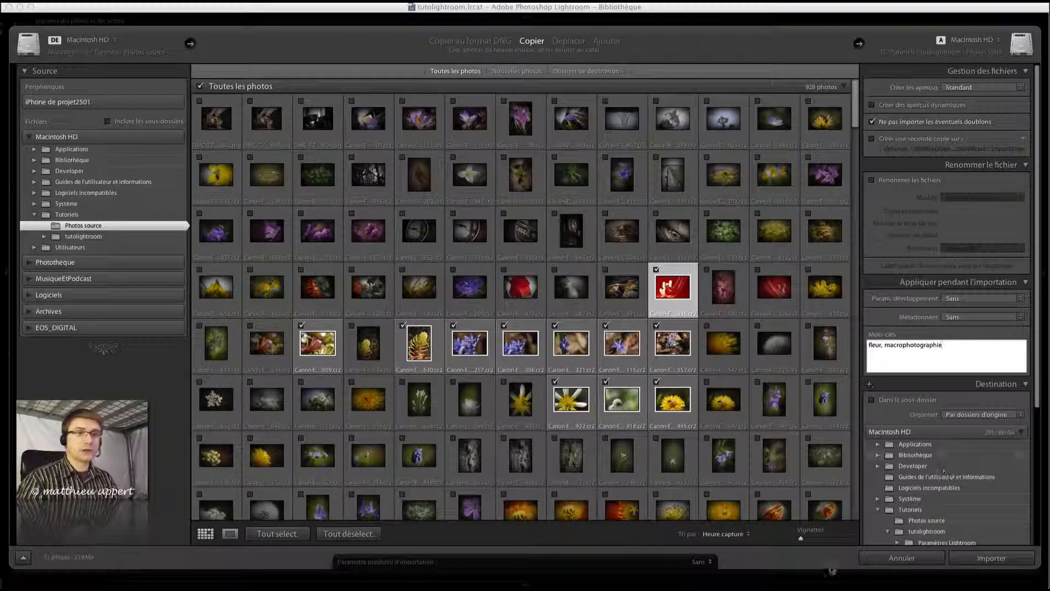
- Enlarge the photo thumbnails and add rouge as the third import keyword, after macrophotographie
click(826, 539)
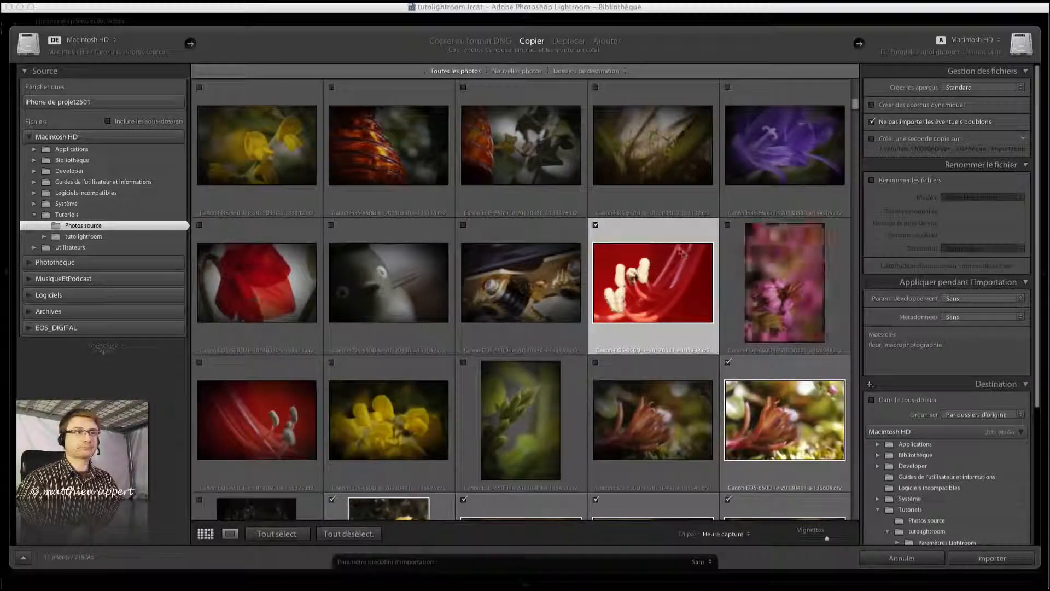
click(968, 347)
click(977, 346)
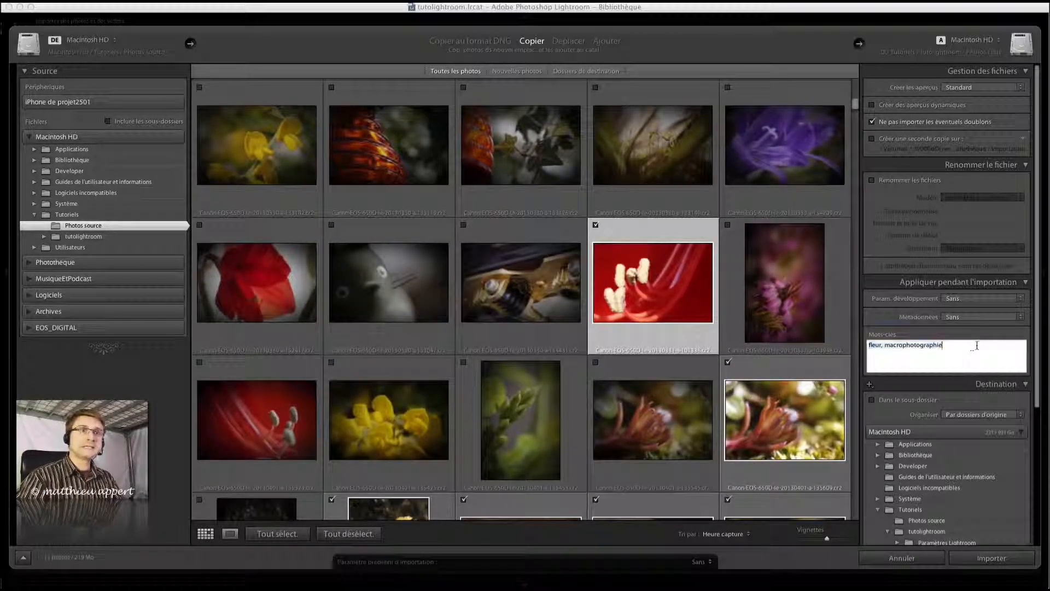
text(, rouge)
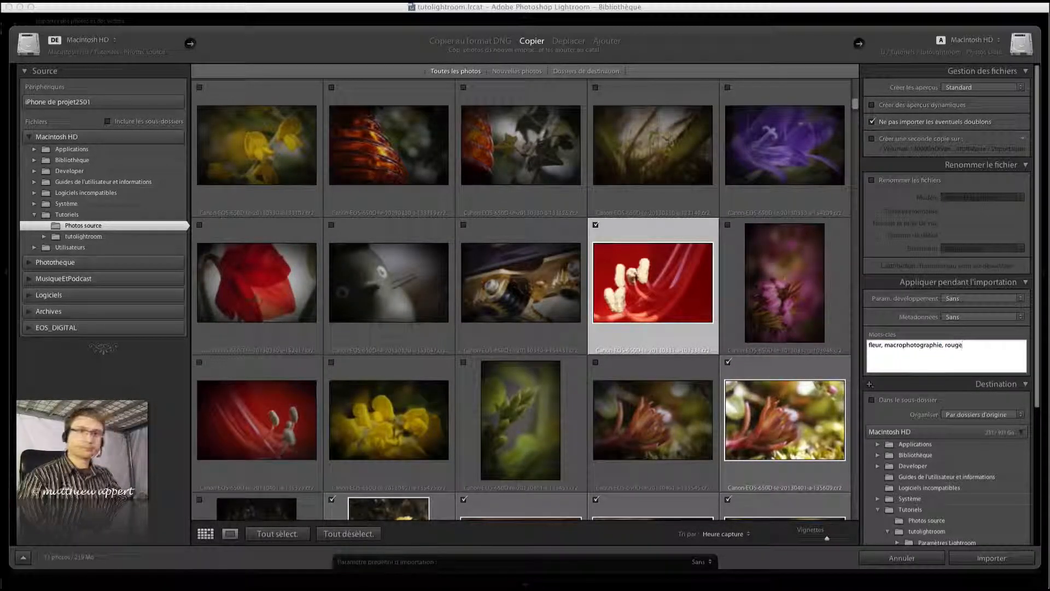
- Compare the two checked photos of a red flower and a reddish plant, viewing the plant enlarged before returning to the grid
click(670, 296)
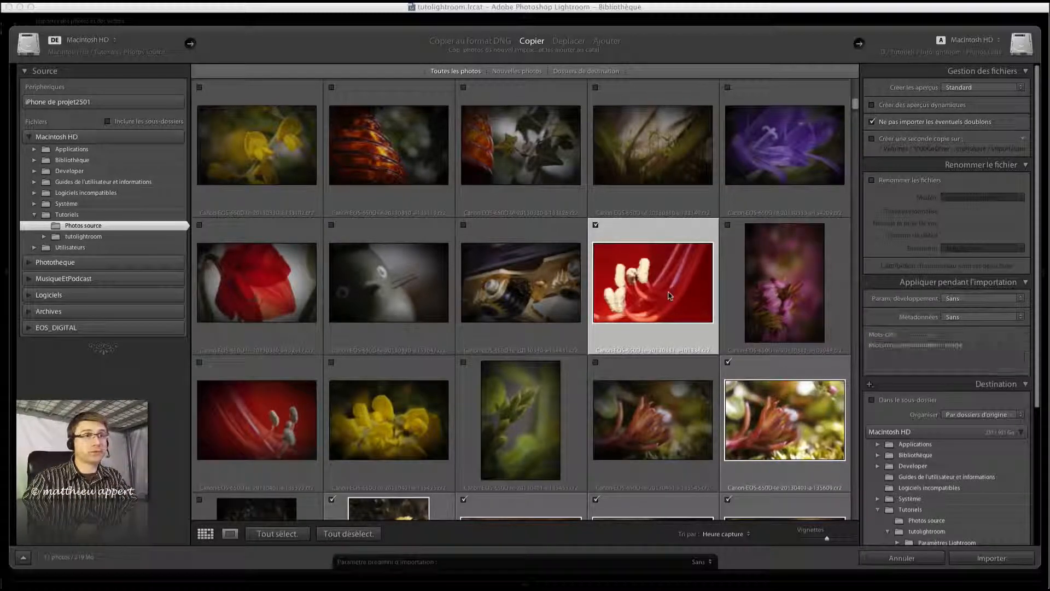
click(784, 419)
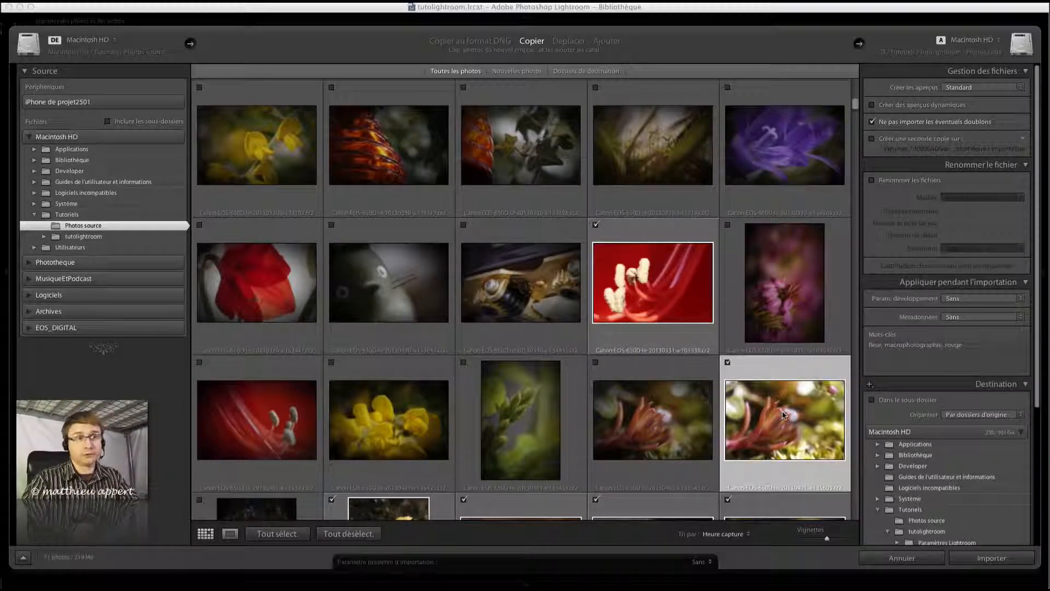
click(230, 533)
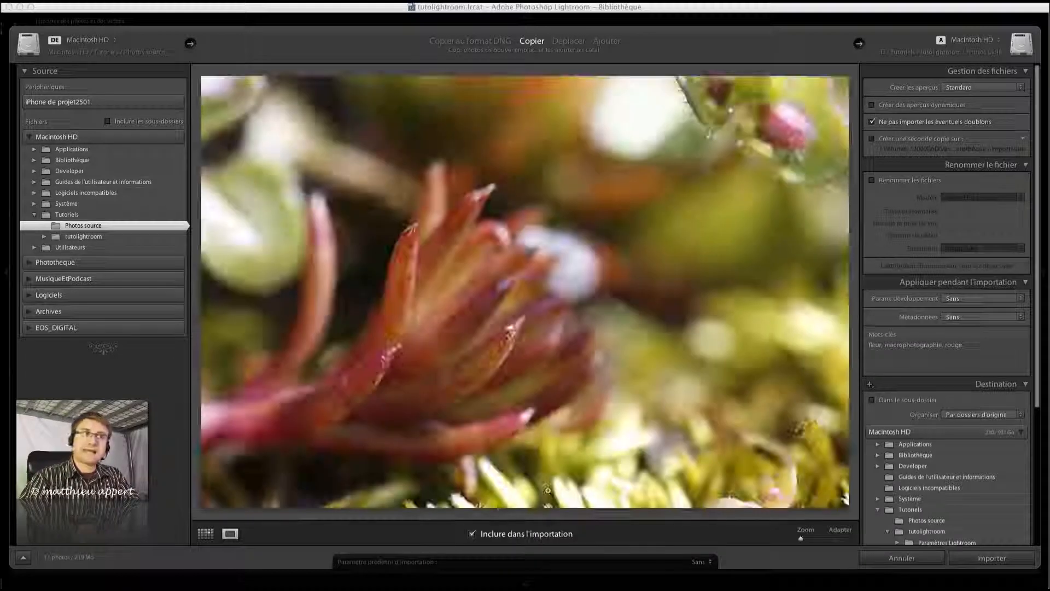
click(205, 533)
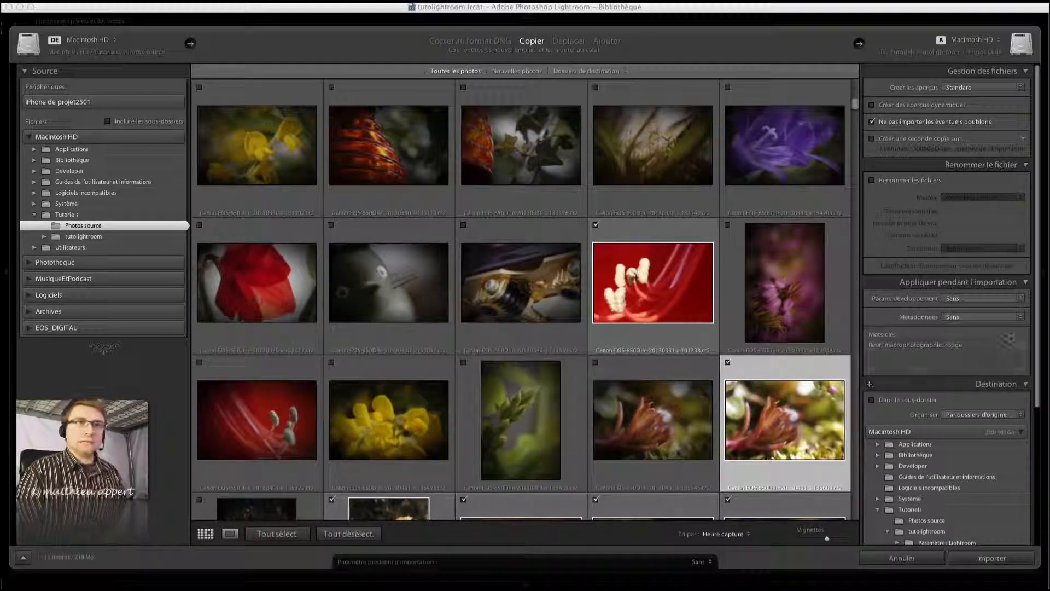
- Remove rouge from the import keywords, keeping only fleur, macrophotographie
click(984, 349)
click(984, 344)
key(BackSpace)
key(BackSpace)
key(BackSpace)
key(BackSpace)
key(BackSpace)
key(BackSpace)
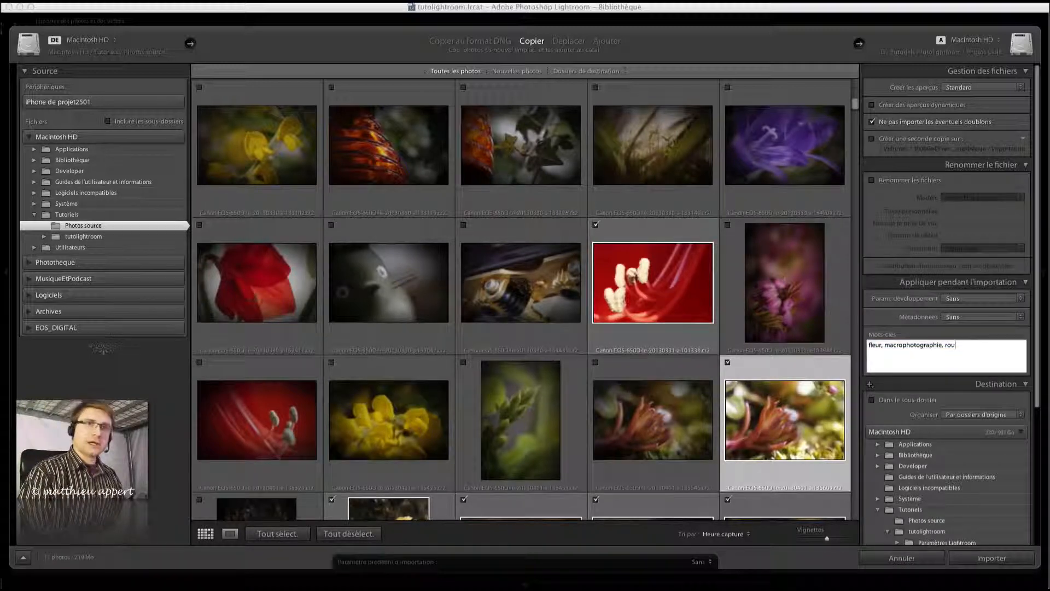
key(BackSpace)
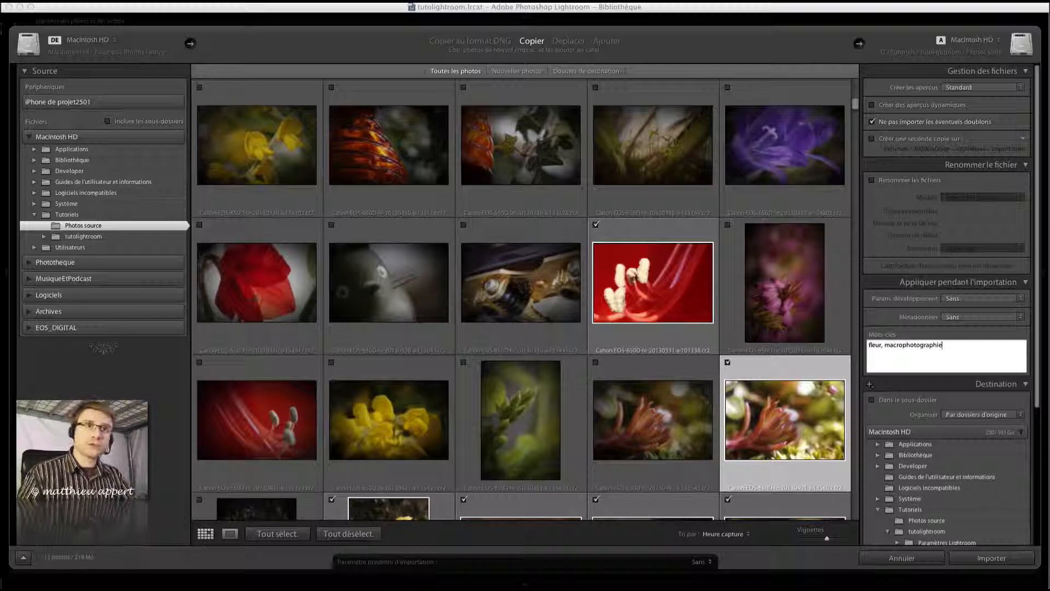
double_click(872, 345)
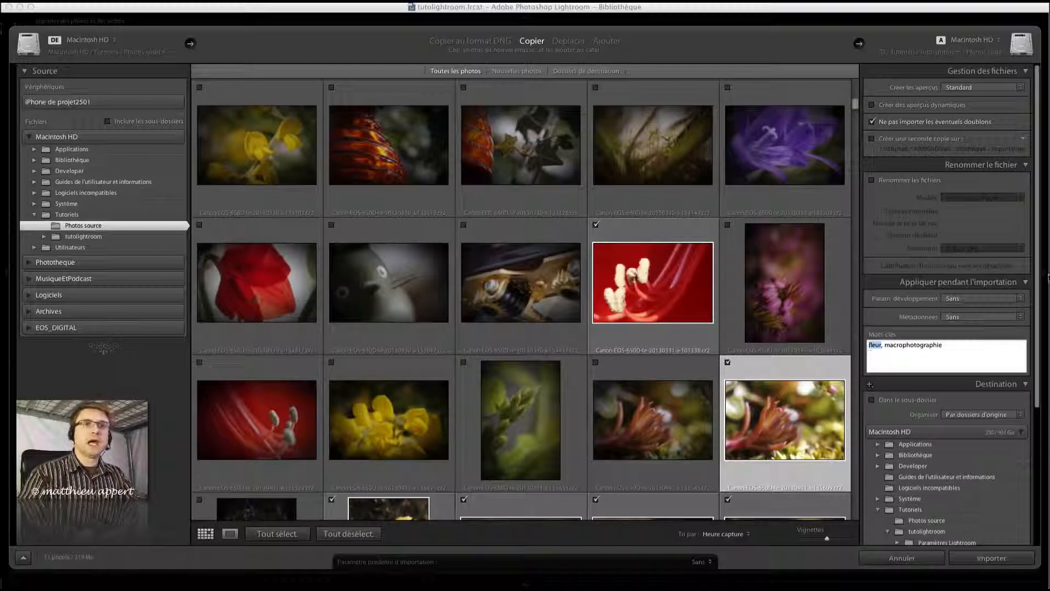
double_click(904, 345)
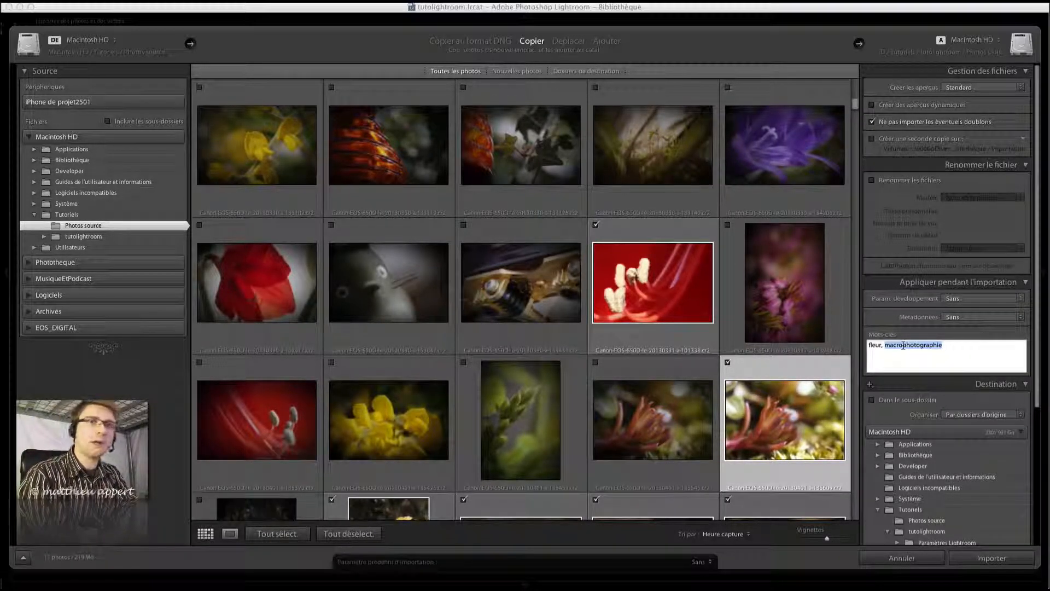
click(984, 343)
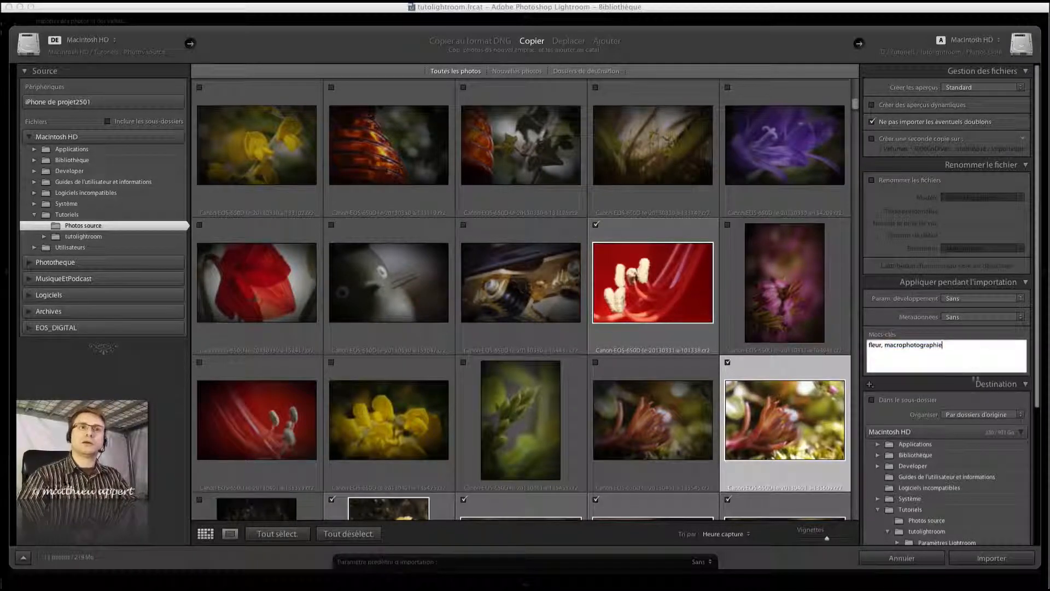
- Try the tutolightroom folder as the import destination and switch back to Photos cible
scroll(963, 361, down, 2)
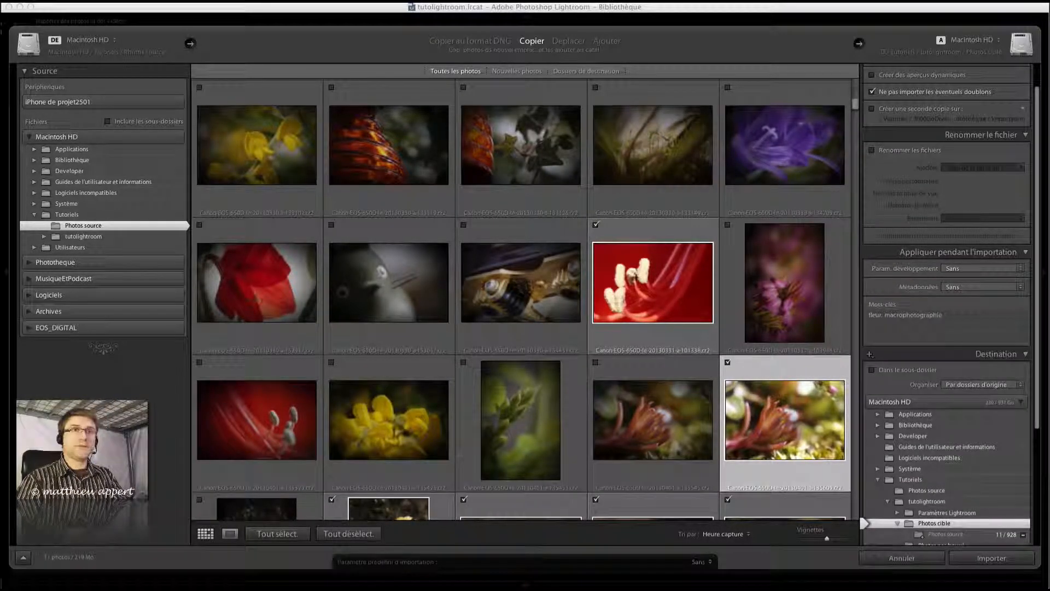
scroll(949, 353, down, 5)
scroll(951, 363, down, 3)
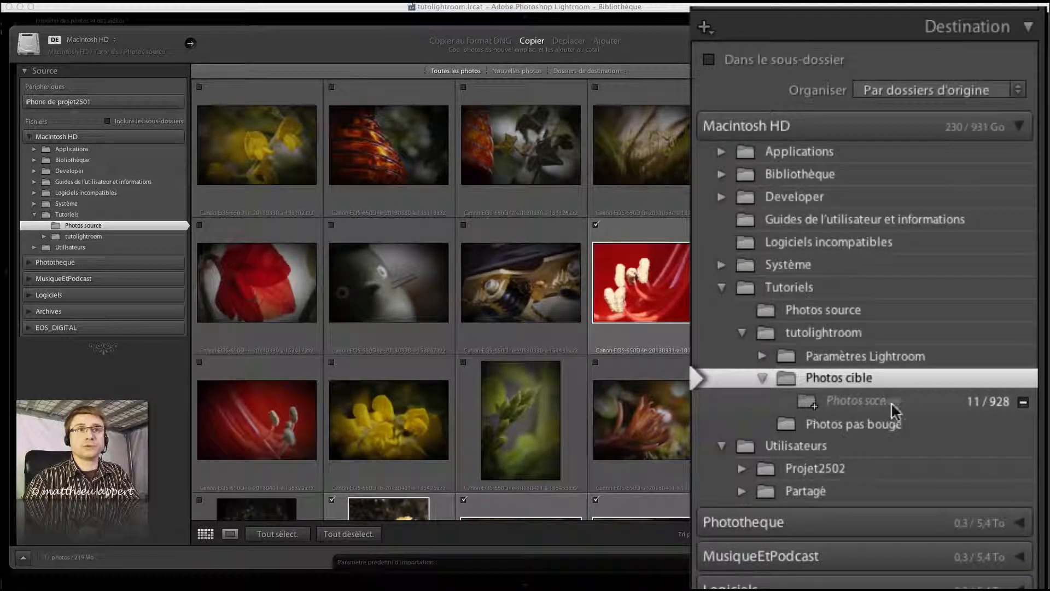
click(816, 336)
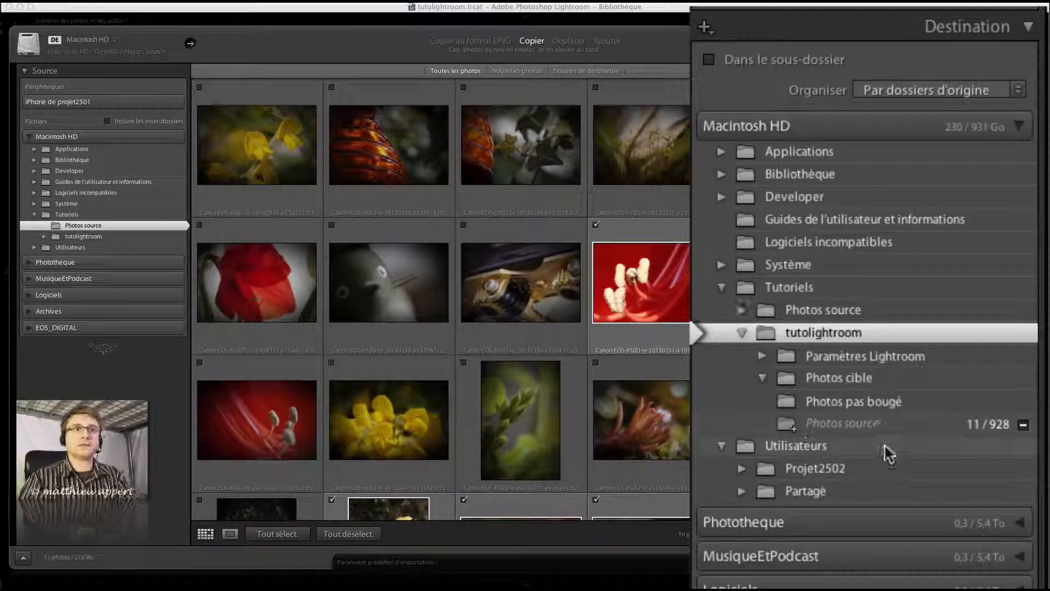
click(813, 380)
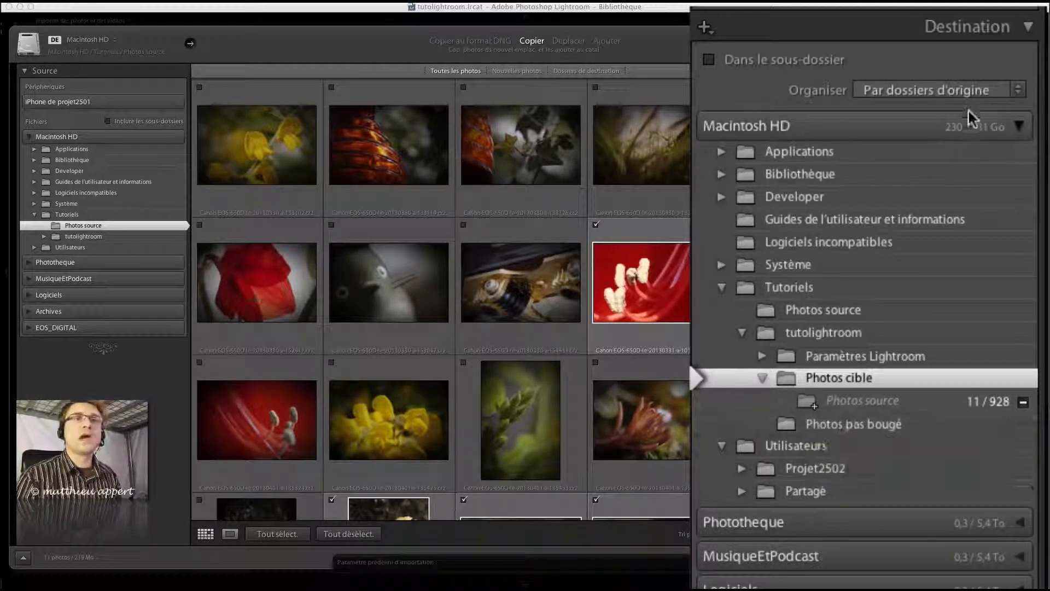
- Try organising the destination as Dans un dossier and switch it back to Par dossiers d'origine
click(944, 91)
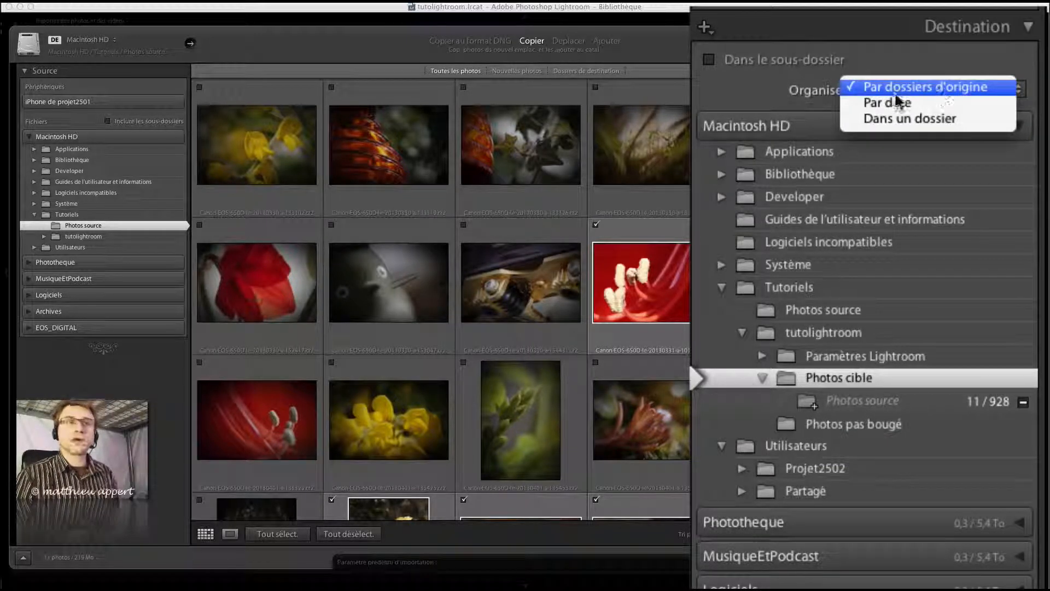
click(832, 98)
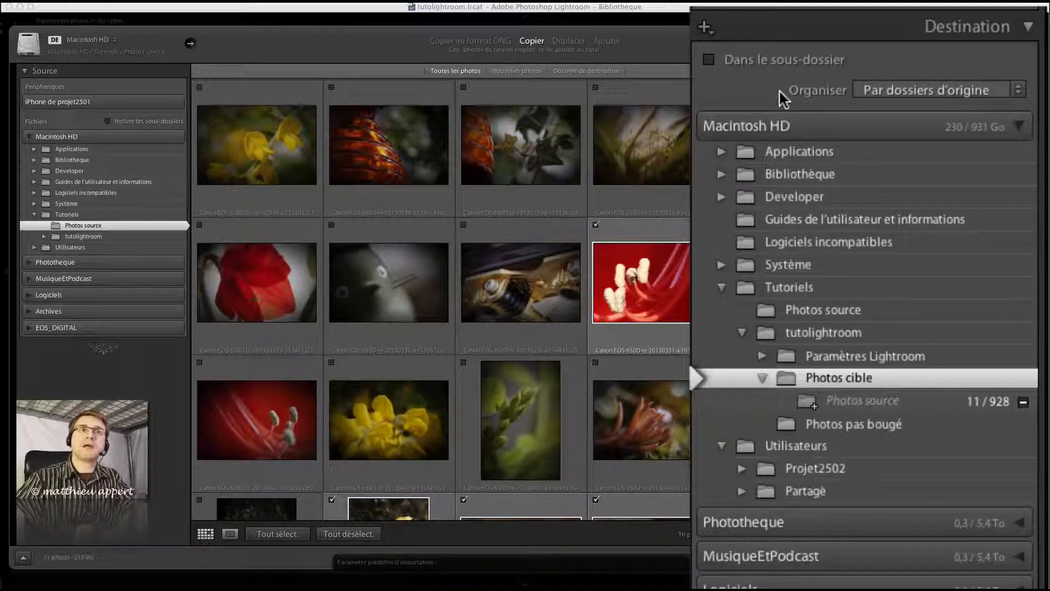
click(913, 90)
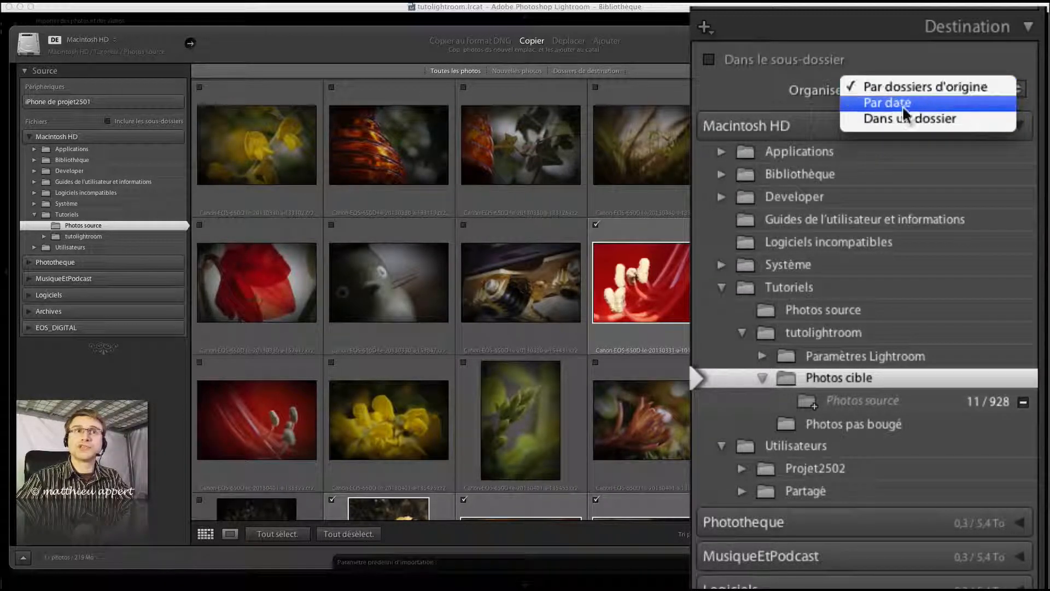
click(884, 116)
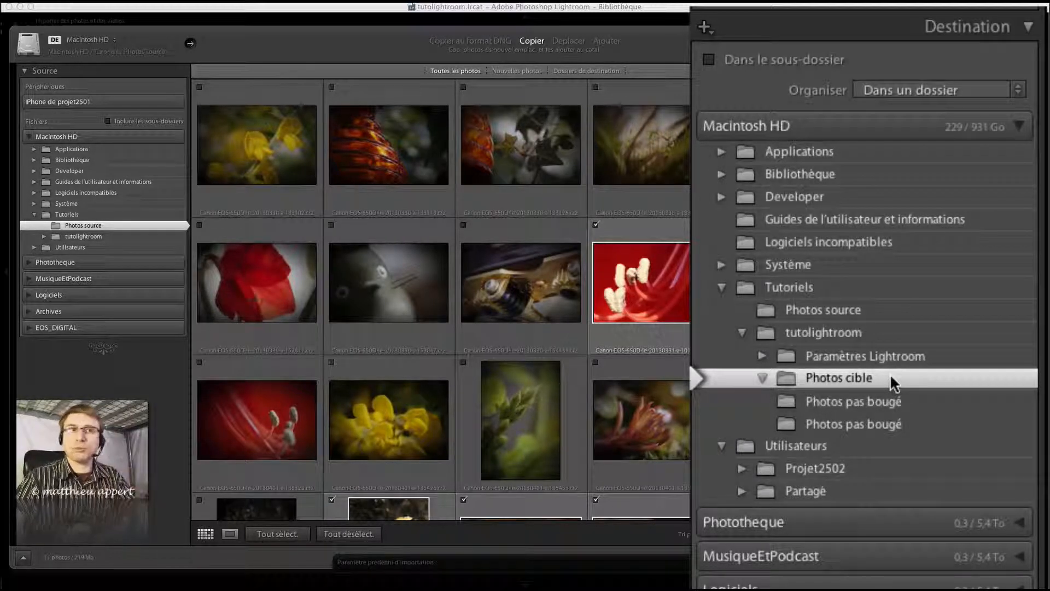
click(924, 91)
click(915, 57)
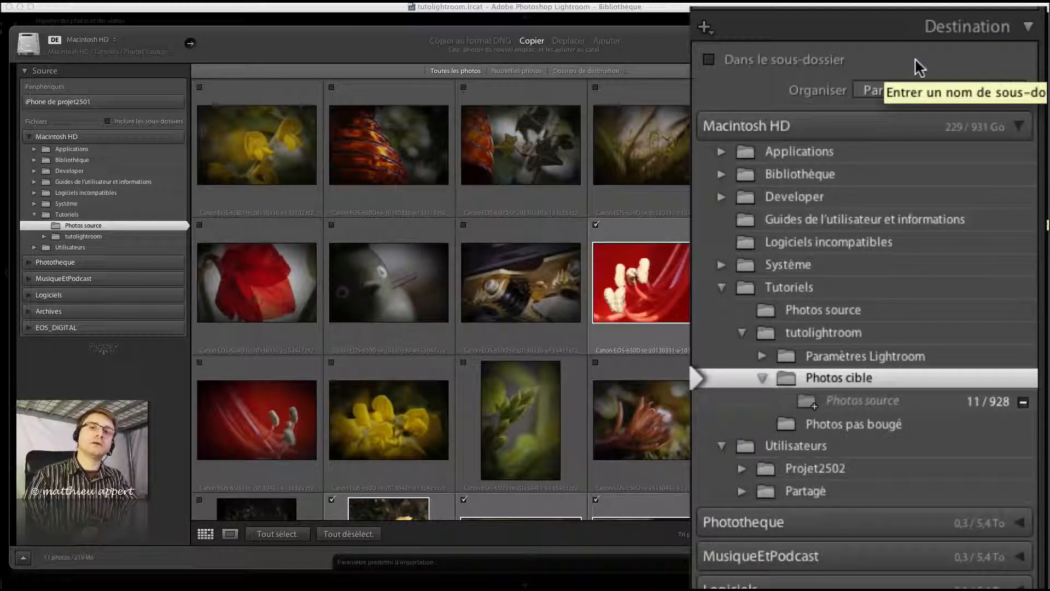
- Organise the destination as Par date and look through the date formats, keeping 2014/2014-12-09
click(934, 91)
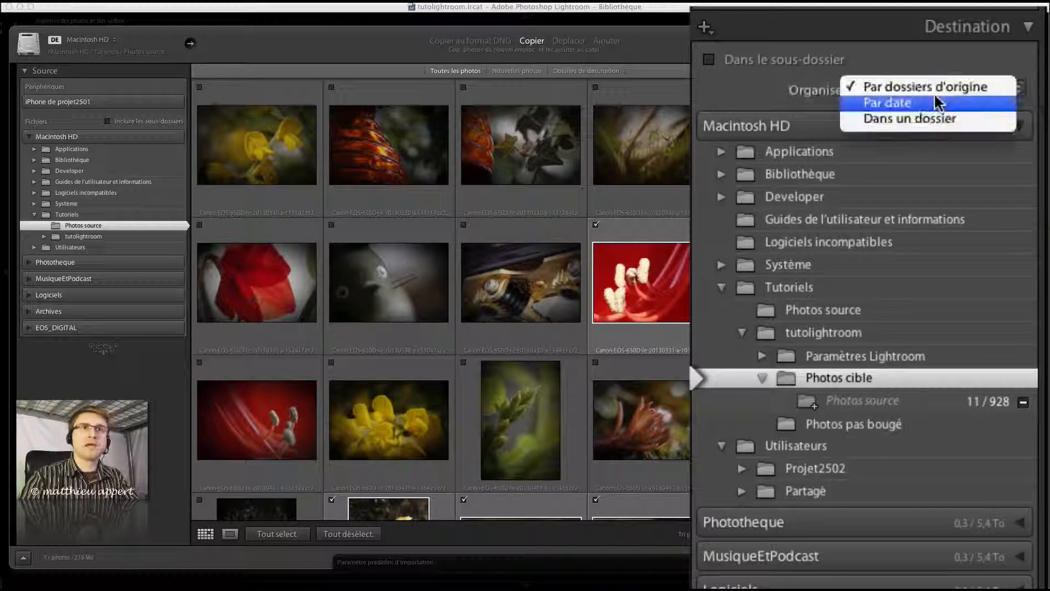
click(884, 101)
click(914, 116)
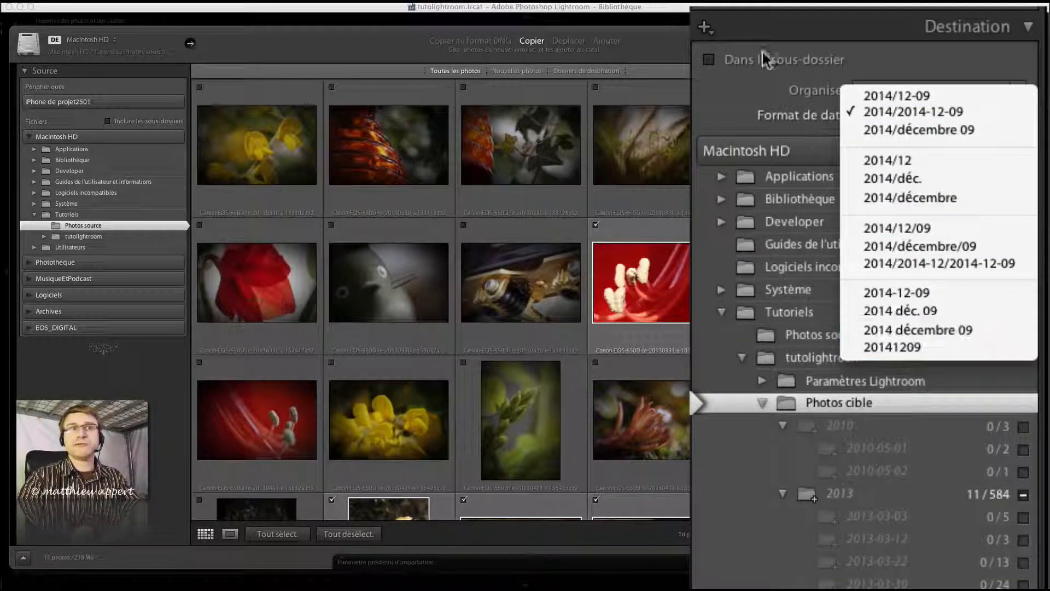
click(738, 105)
- Examine the dated folders proposed under Photos cible and the import settings above them
scroll(897, 543, down, 5)
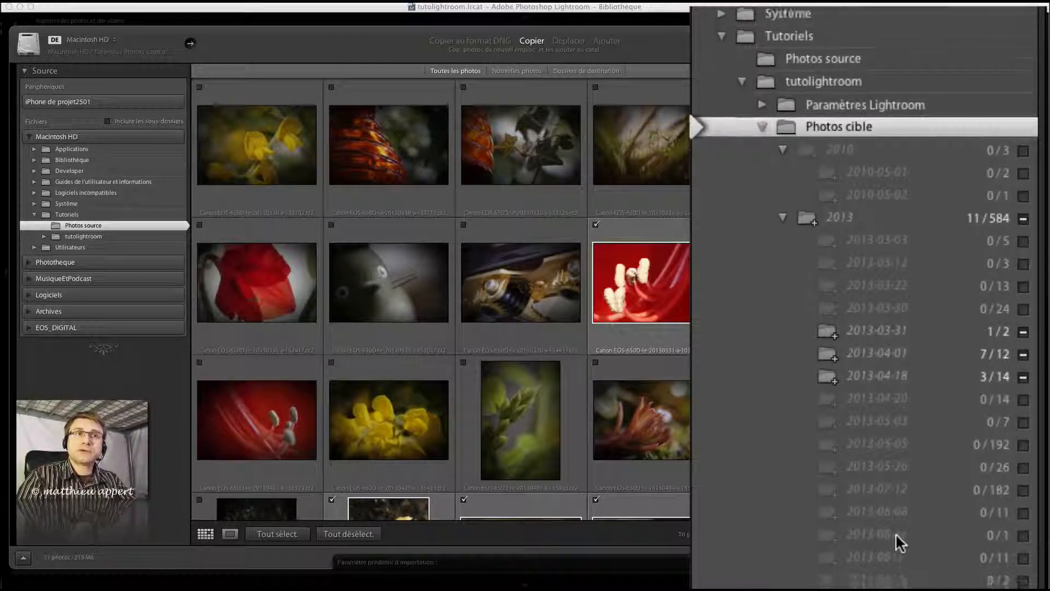
scroll(894, 533, down, 4)
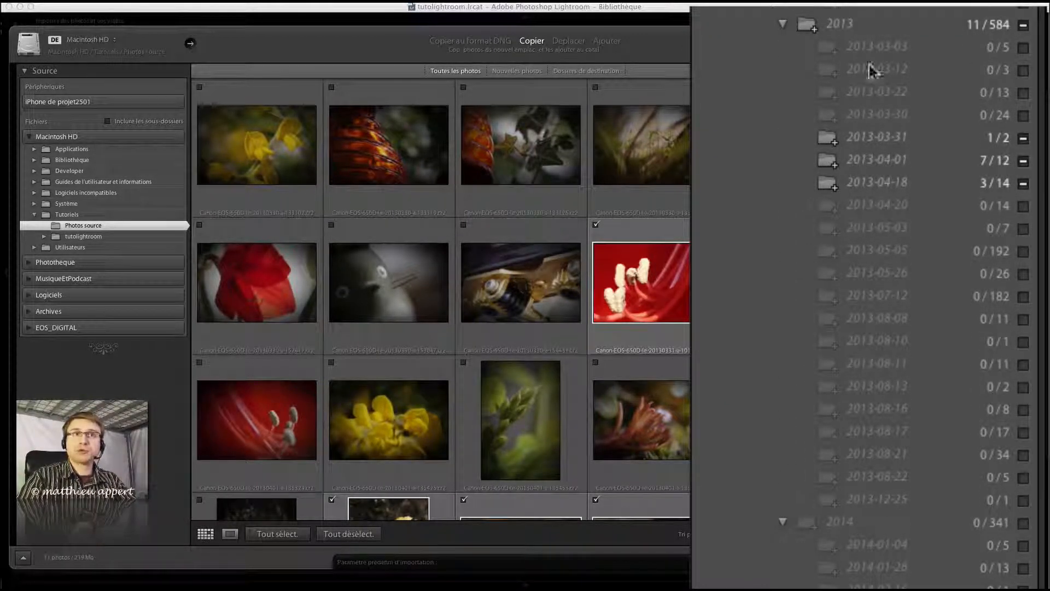
scroll(910, 410, down, 10)
scroll(910, 411, down, 3)
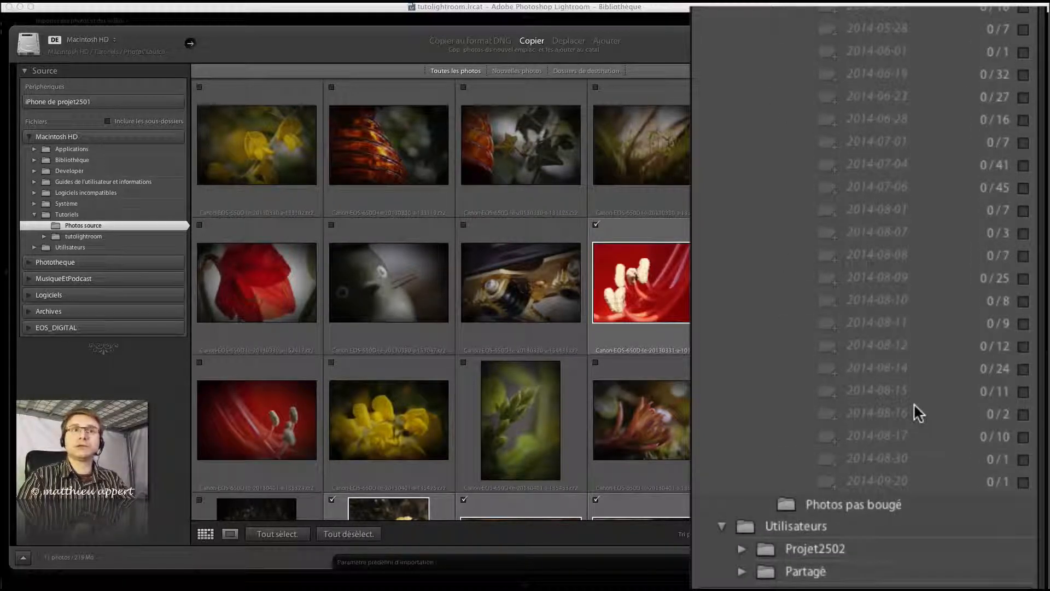
scroll(913, 402, up, 15)
scroll(913, 401, down, 10)
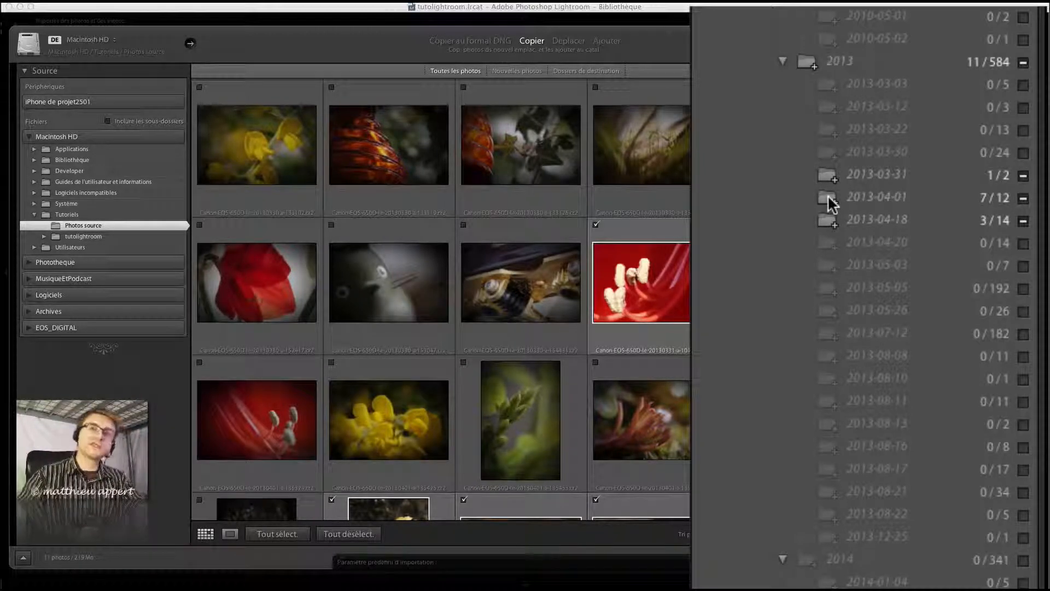
scroll(828, 194, up, 10)
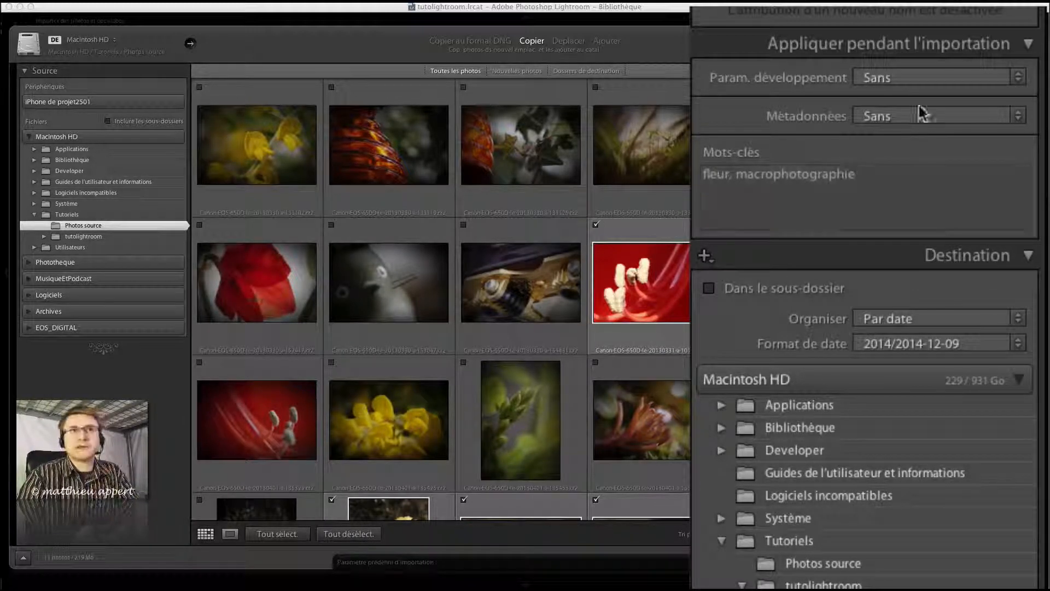
scroll(919, 112, up, 5)
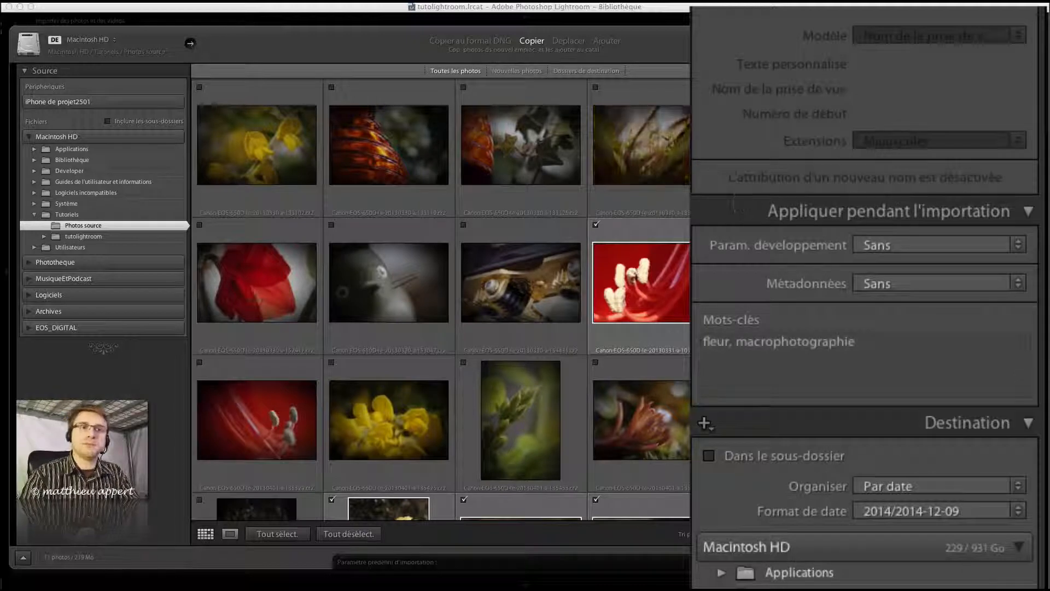
scroll(812, 492, down, 10)
scroll(924, 566, down, 5)
scroll(899, 108, up, 5)
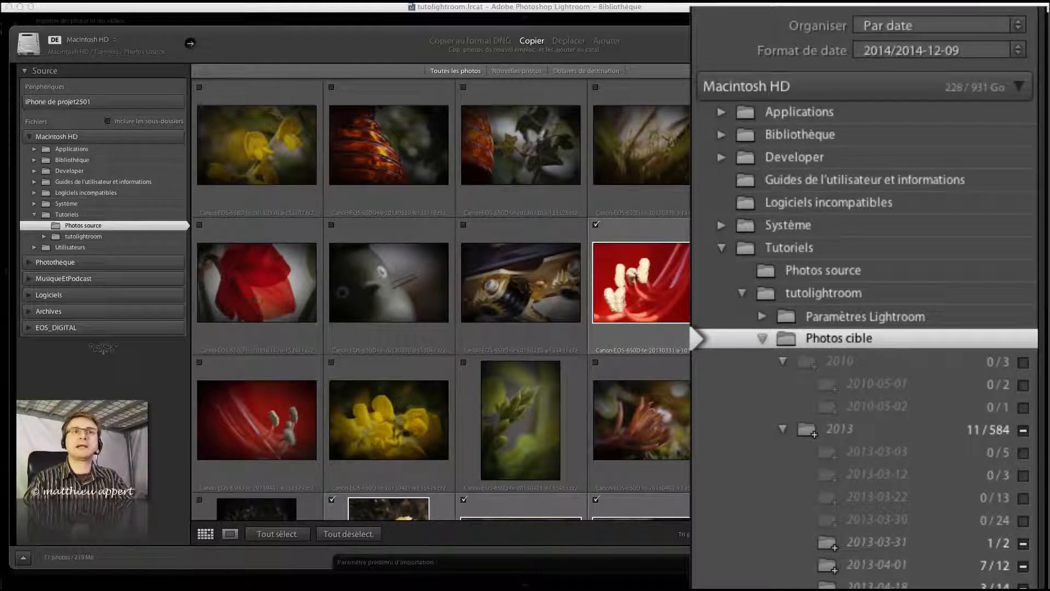
- Enable the destination subfolder option and organise the imported photos as Dans un dossier
click(875, 25)
click(905, 7)
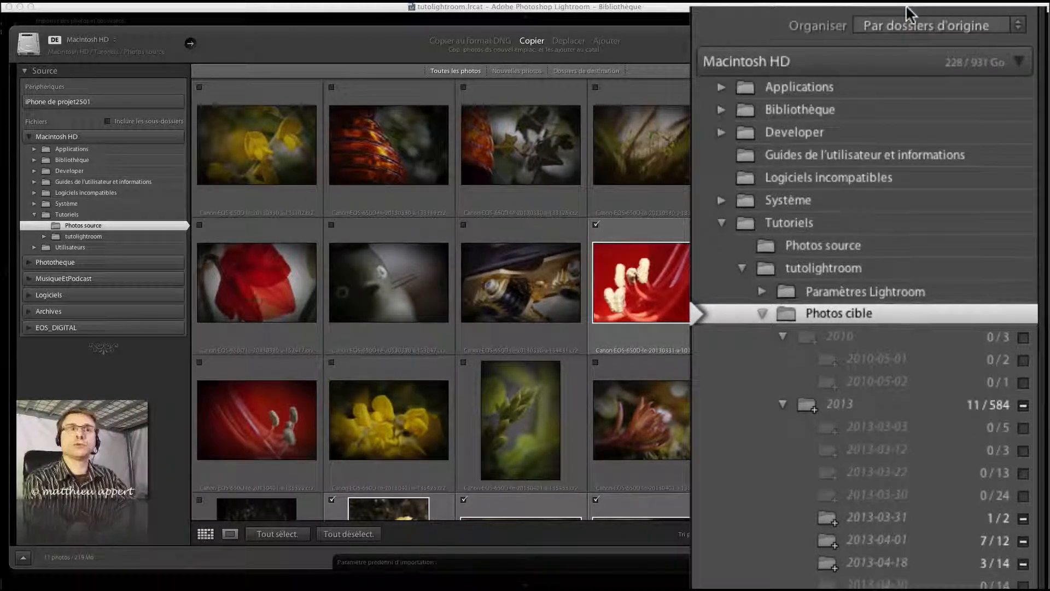
click(901, 88)
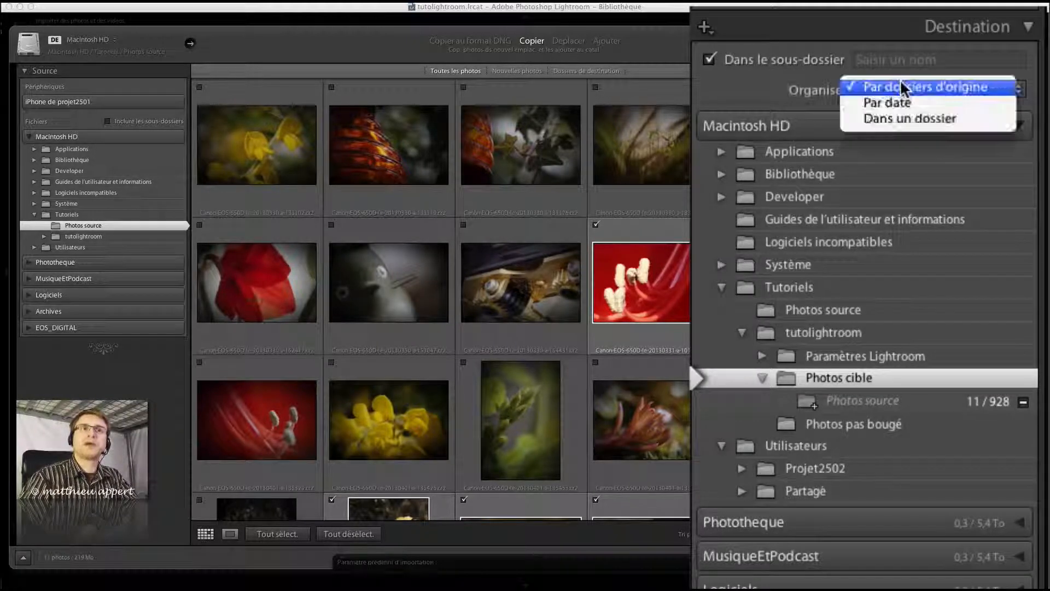
click(890, 117)
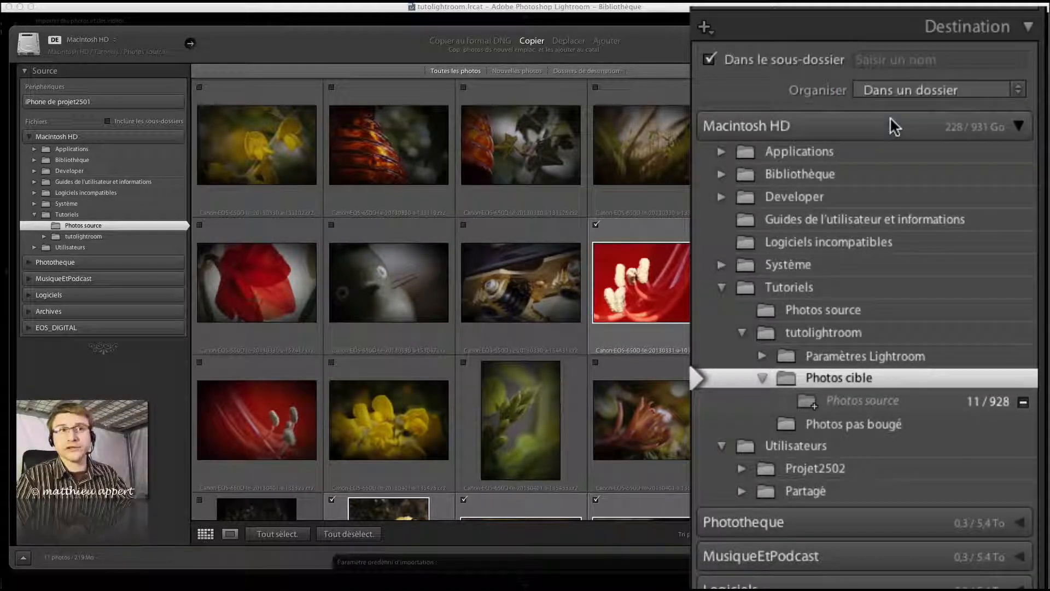
- Name the destination subfolder import tuto lightroom and accept the corrected name import-tuto-lightroom
click(915, 61)
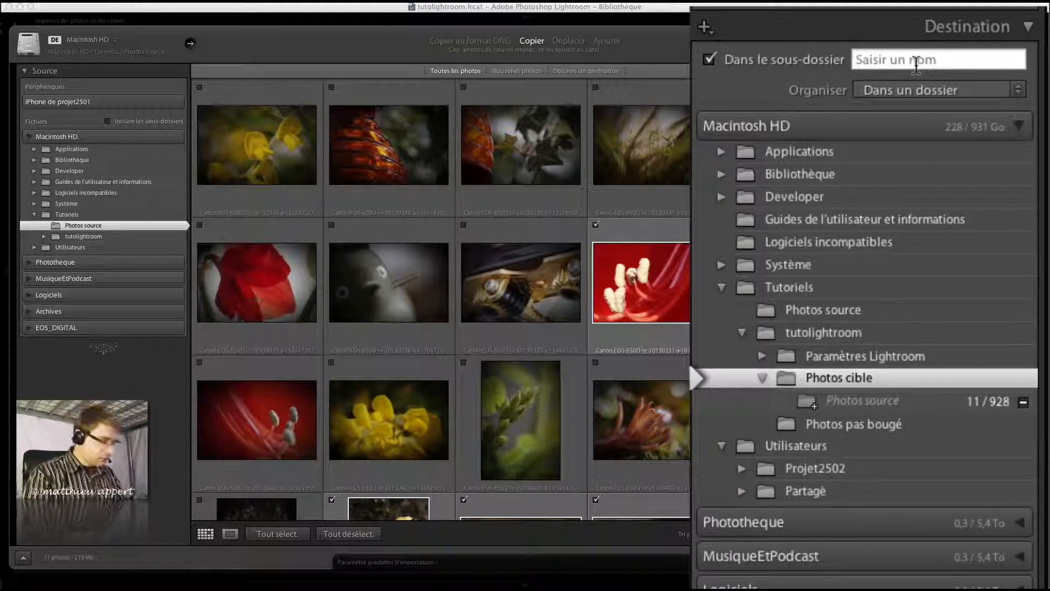
text(i)
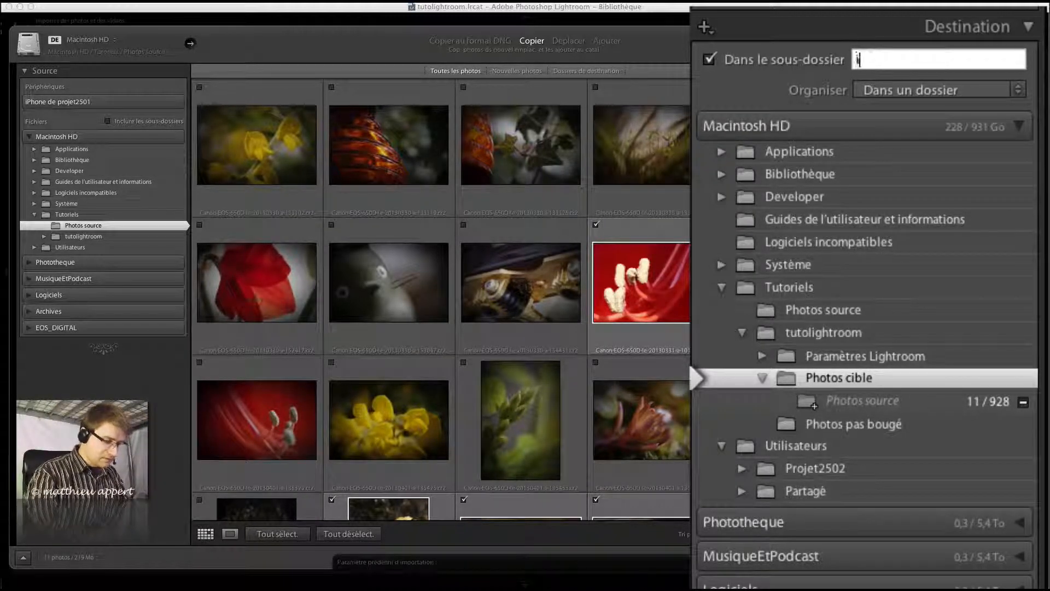
text(mport tuto light)
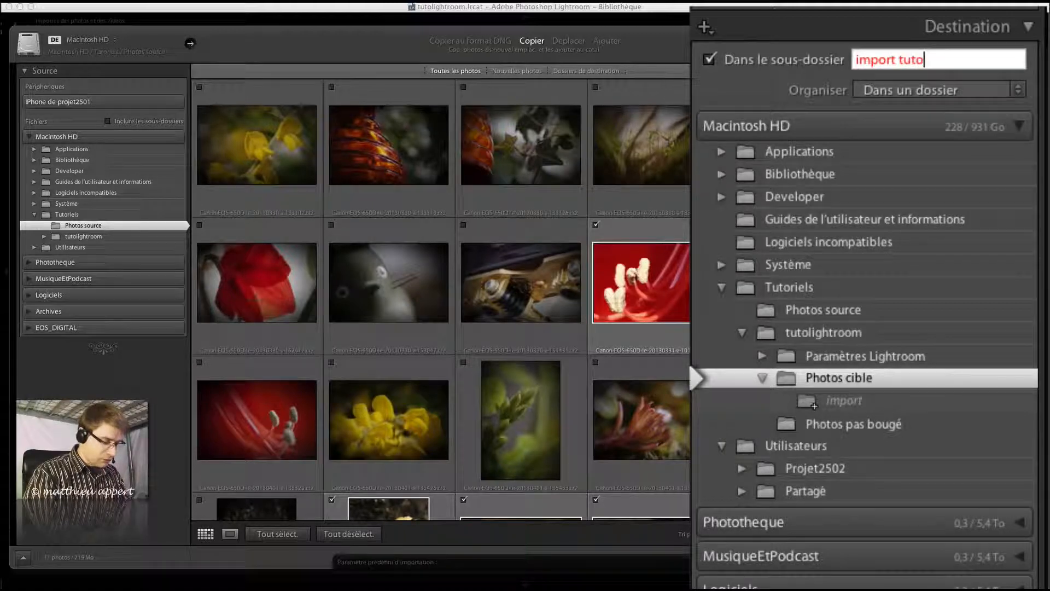
text(om)
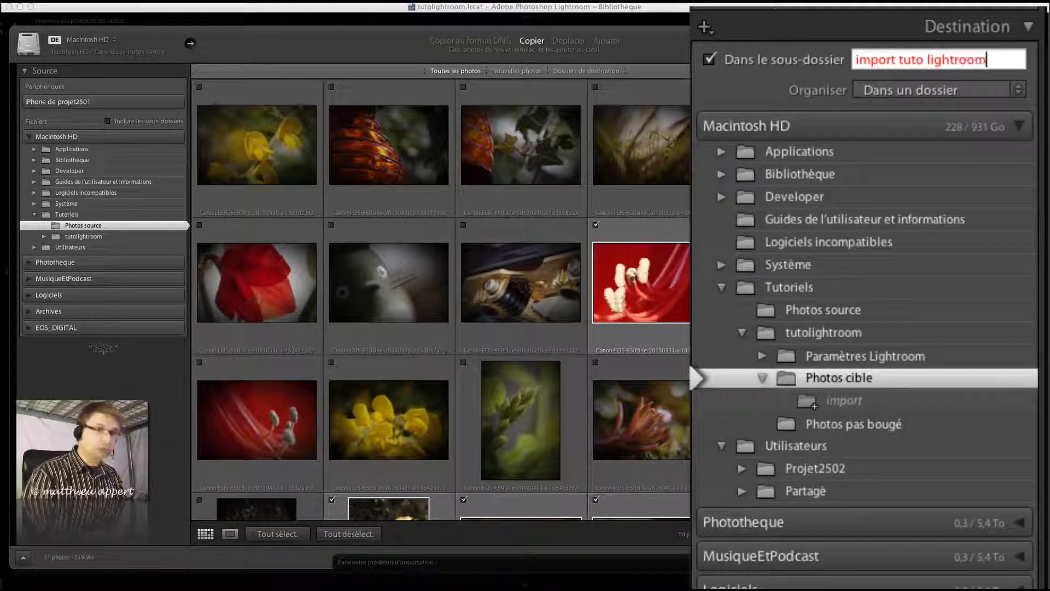
key(Return)
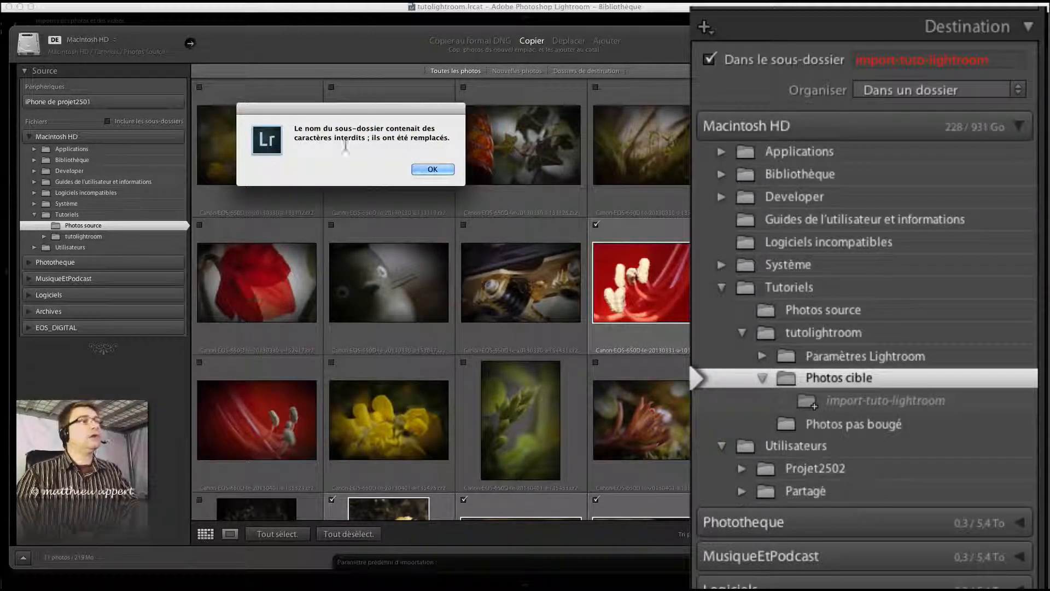
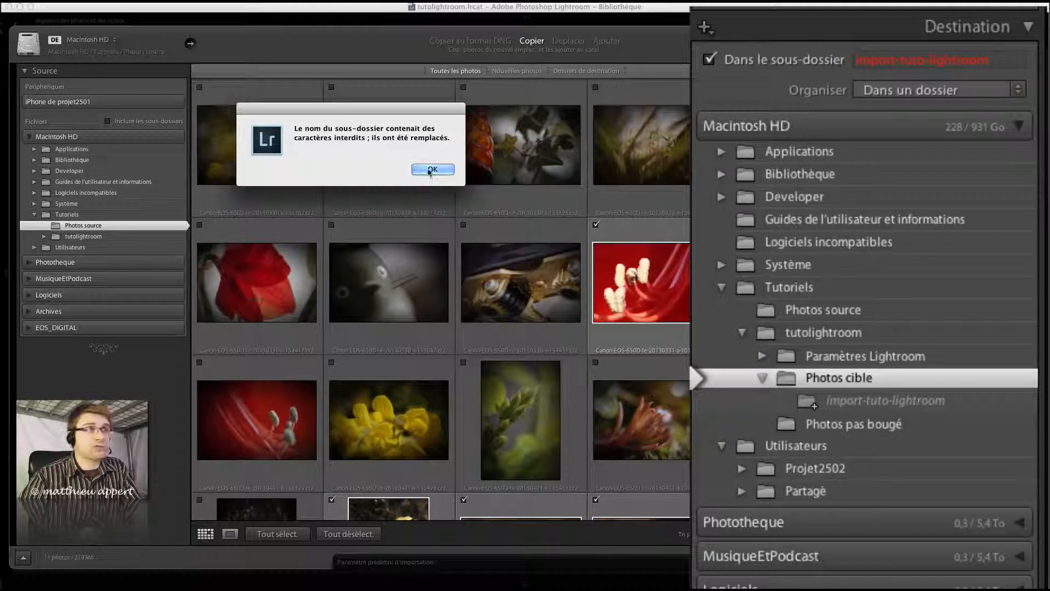
click(430, 170)
key(Return)
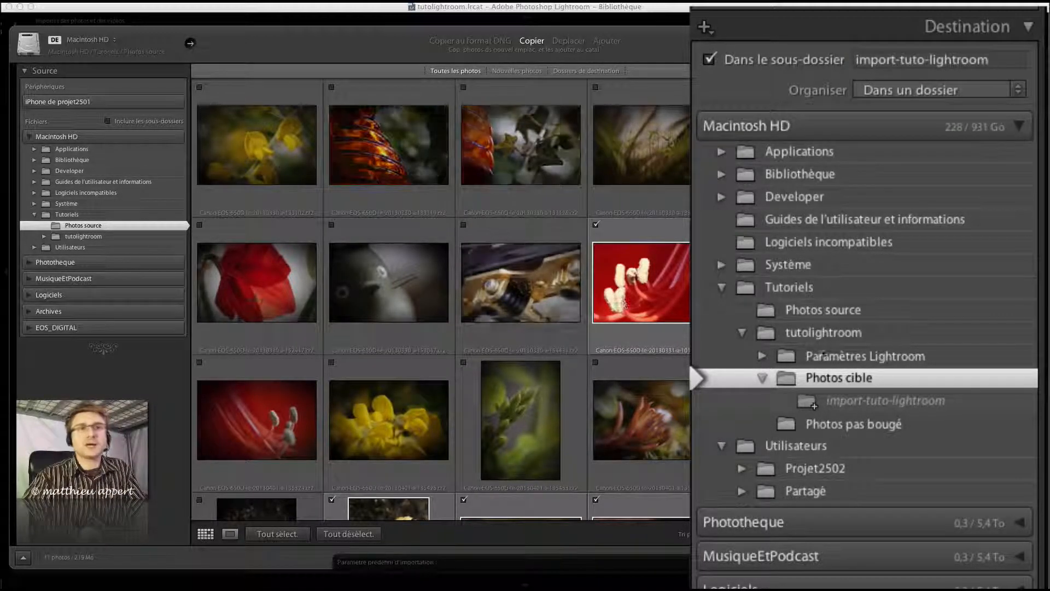
- Turn the destination subfolder option off and back on, and import the checked photos
click(744, 63)
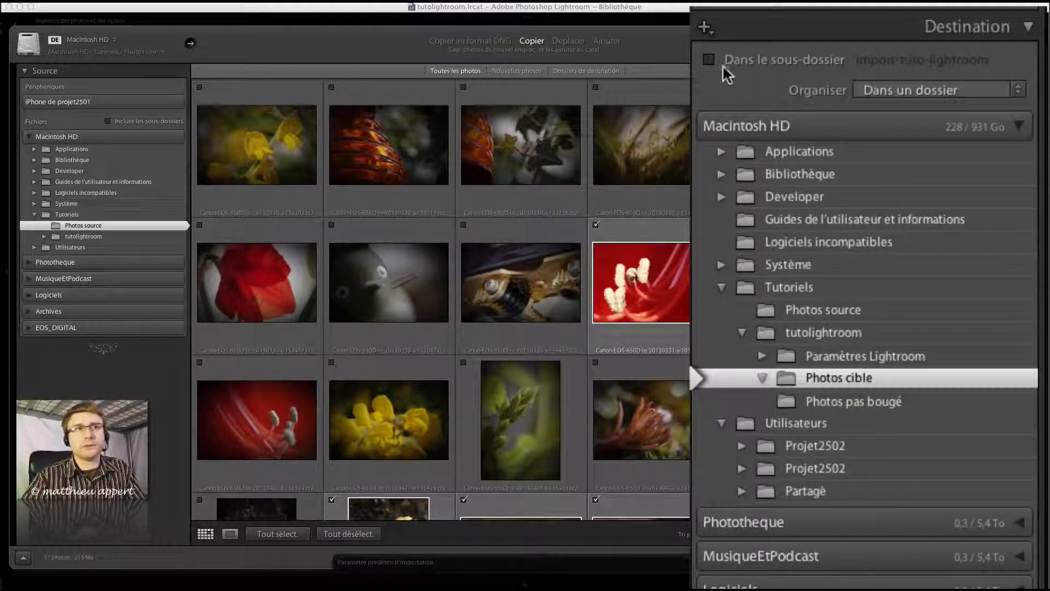
click(819, 60)
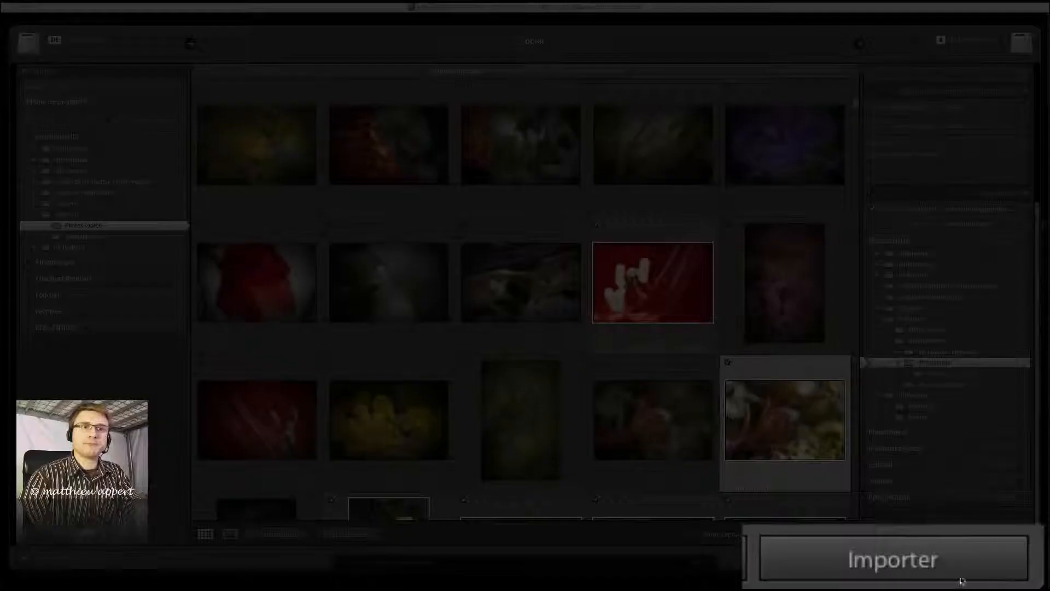
click(902, 563)
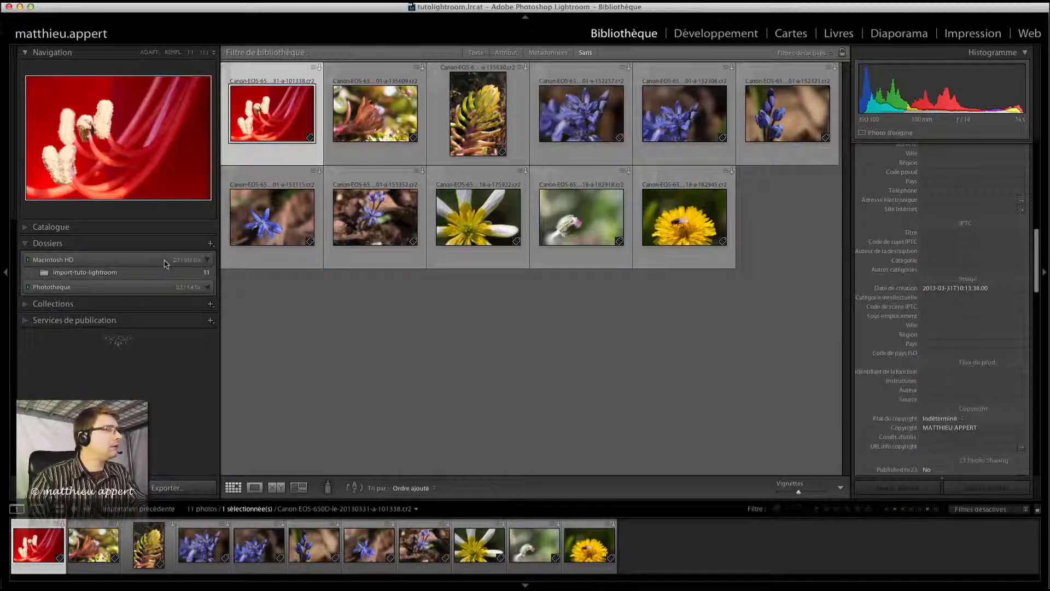
- Try the Nombre de photos, Etat and Sans volume information for Macintosh HD and restore Espace disque
right_click(186, 265)
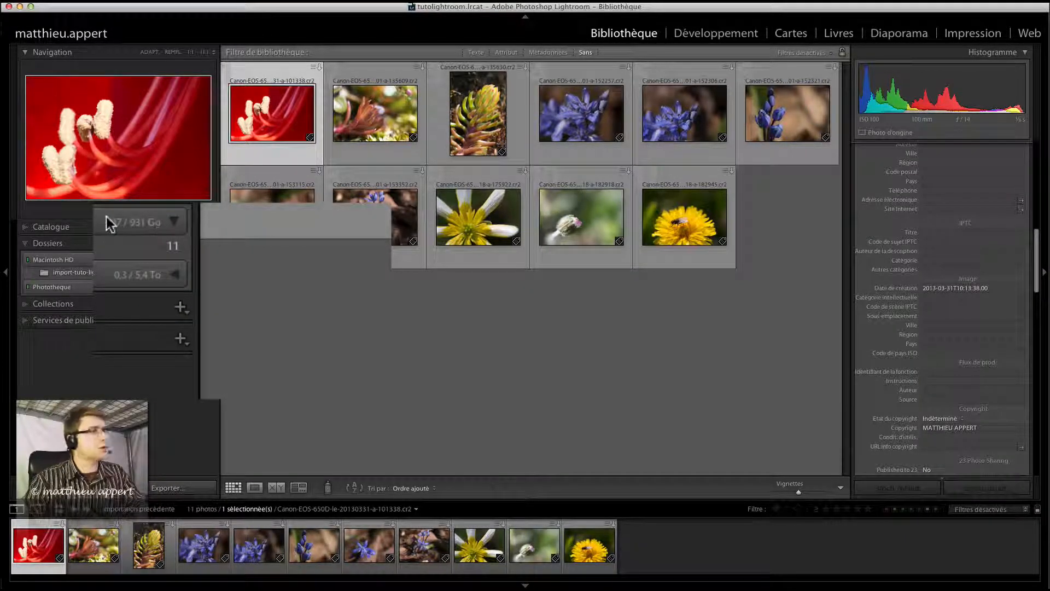
right_click(115, 221)
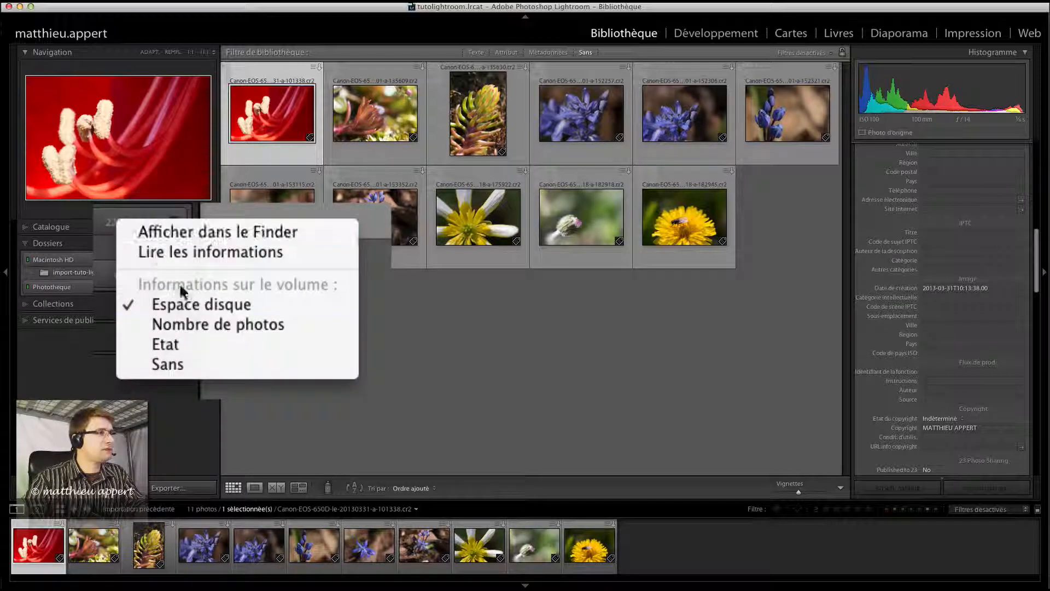
click(189, 327)
right_click(131, 224)
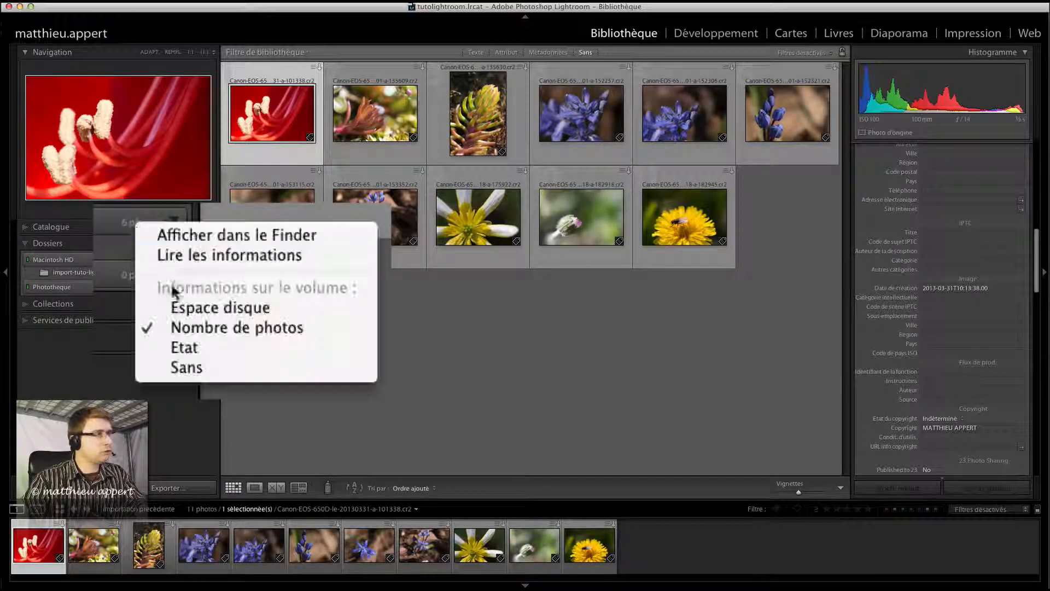
click(184, 348)
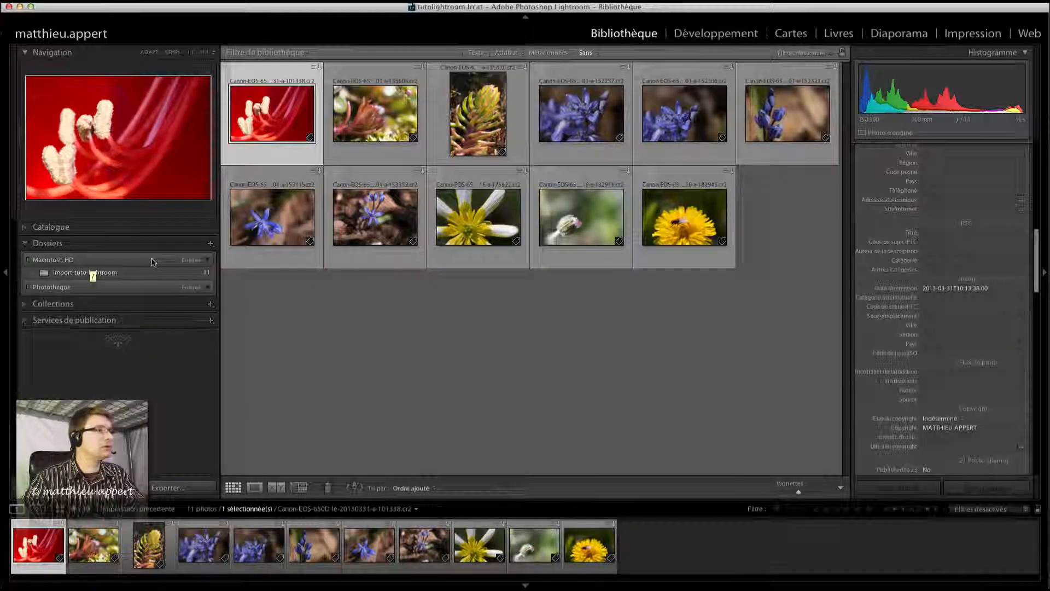
right_click(188, 260)
click(170, 327)
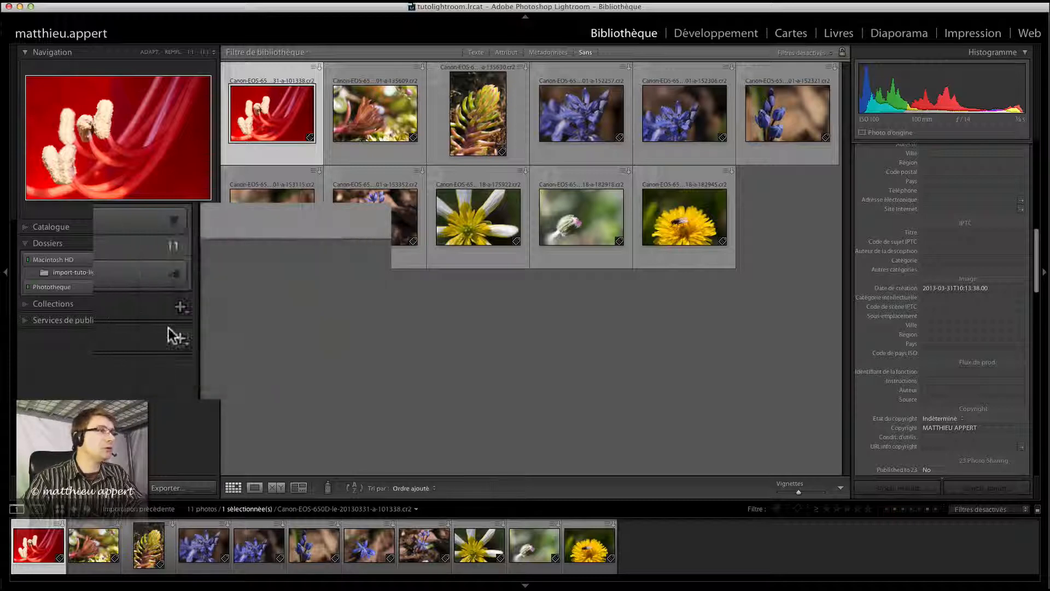
right_click(103, 226)
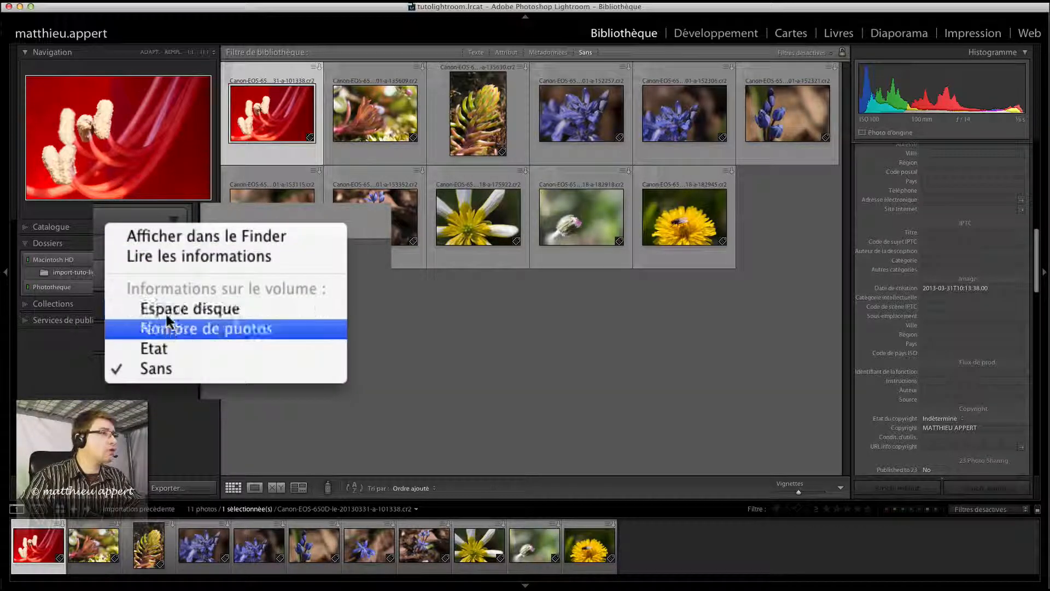
click(187, 307)
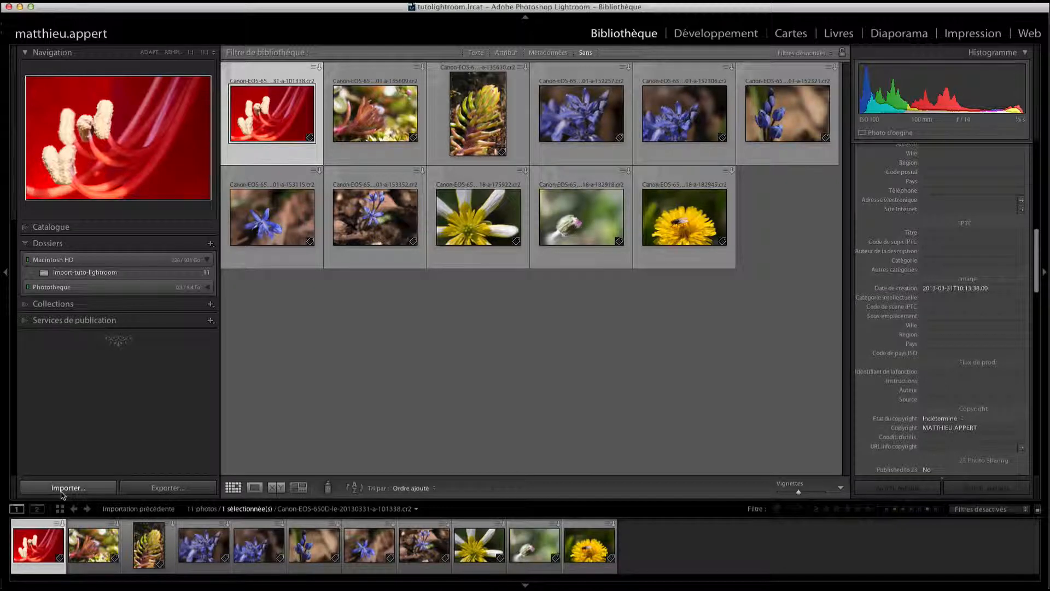
- Import all photos from tutolightroom's Photos pas bougé folder with Ajouter, and view the import-tuto-lightroom and Photos pas bougé folders in the library
key(super+shift+i)
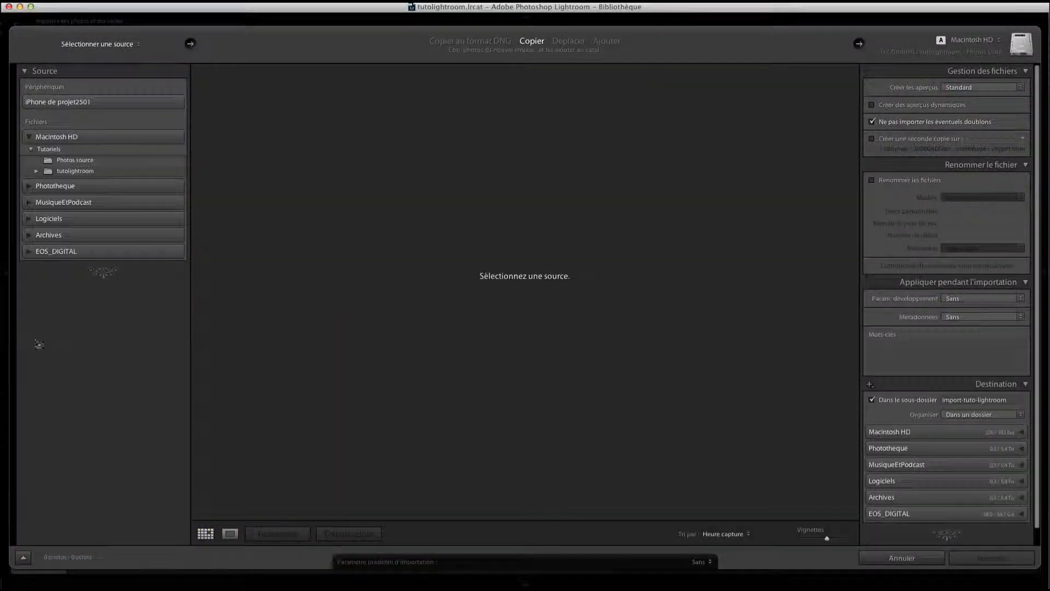
click(37, 171)
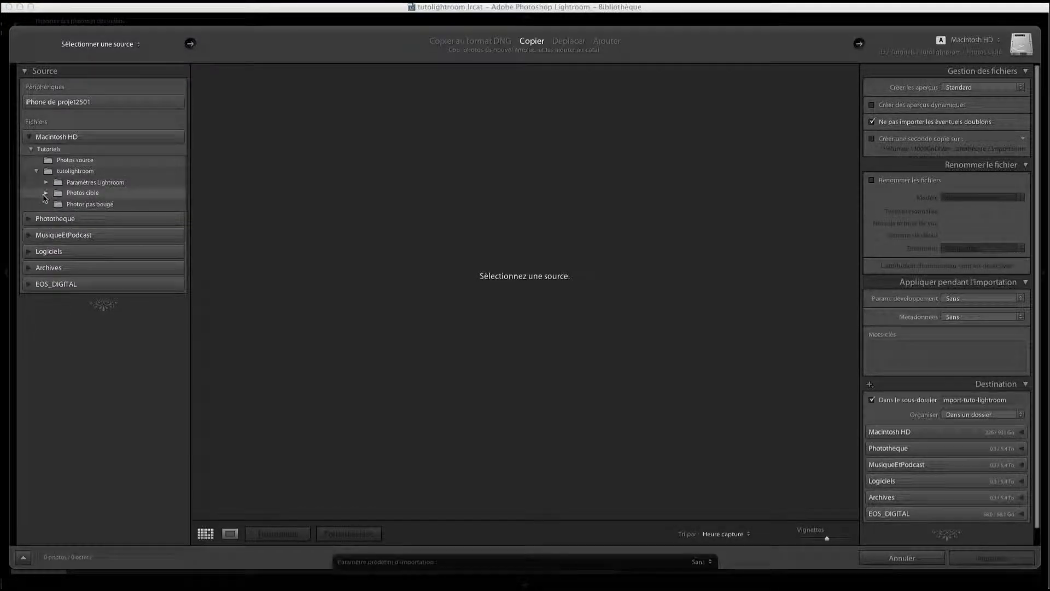
click(89, 205)
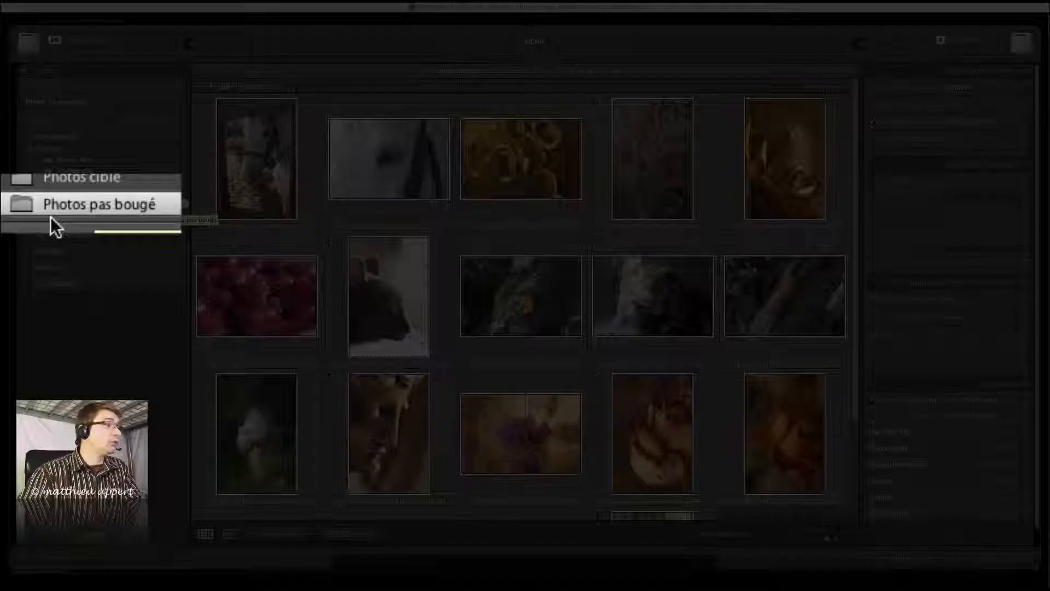
click(600, 42)
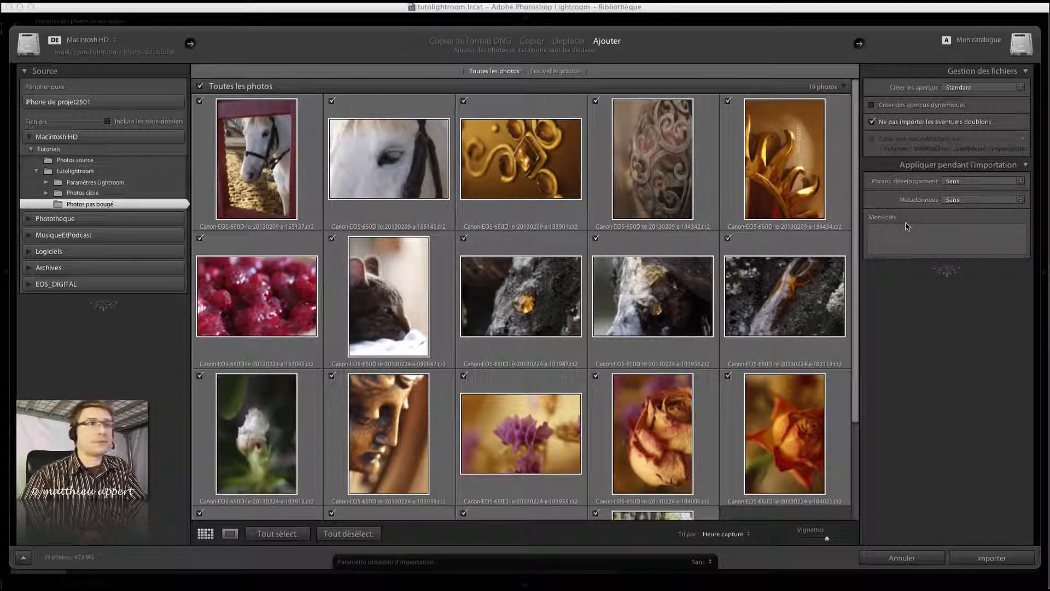
click(1012, 561)
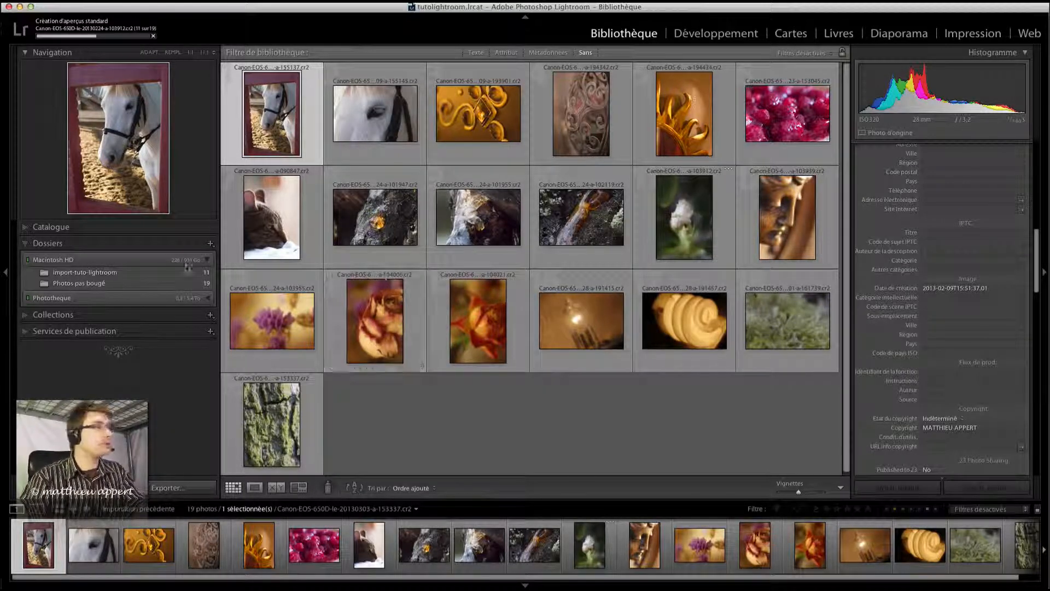
click(126, 273)
click(122, 287)
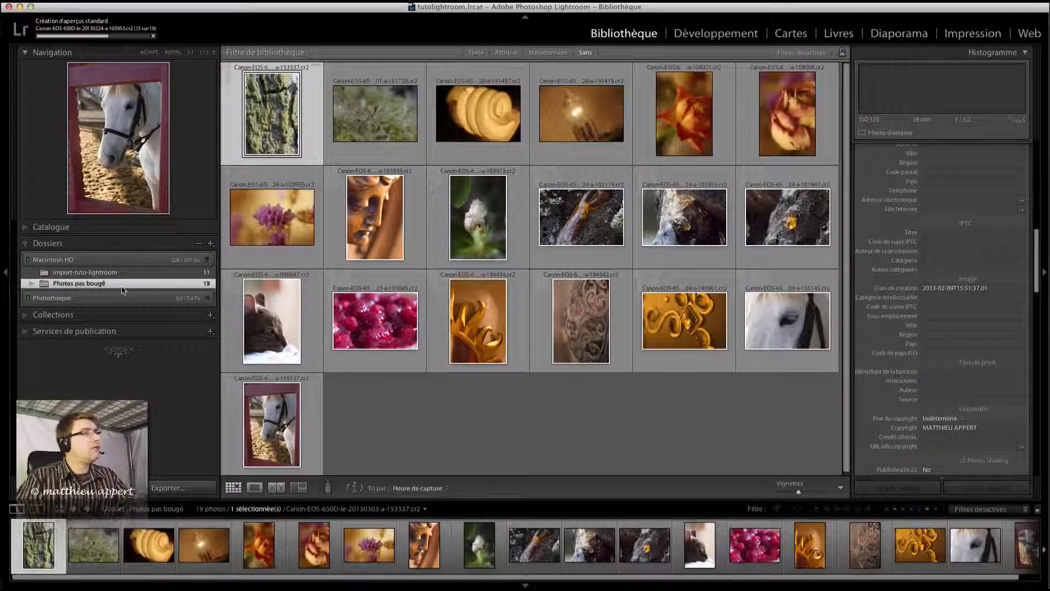